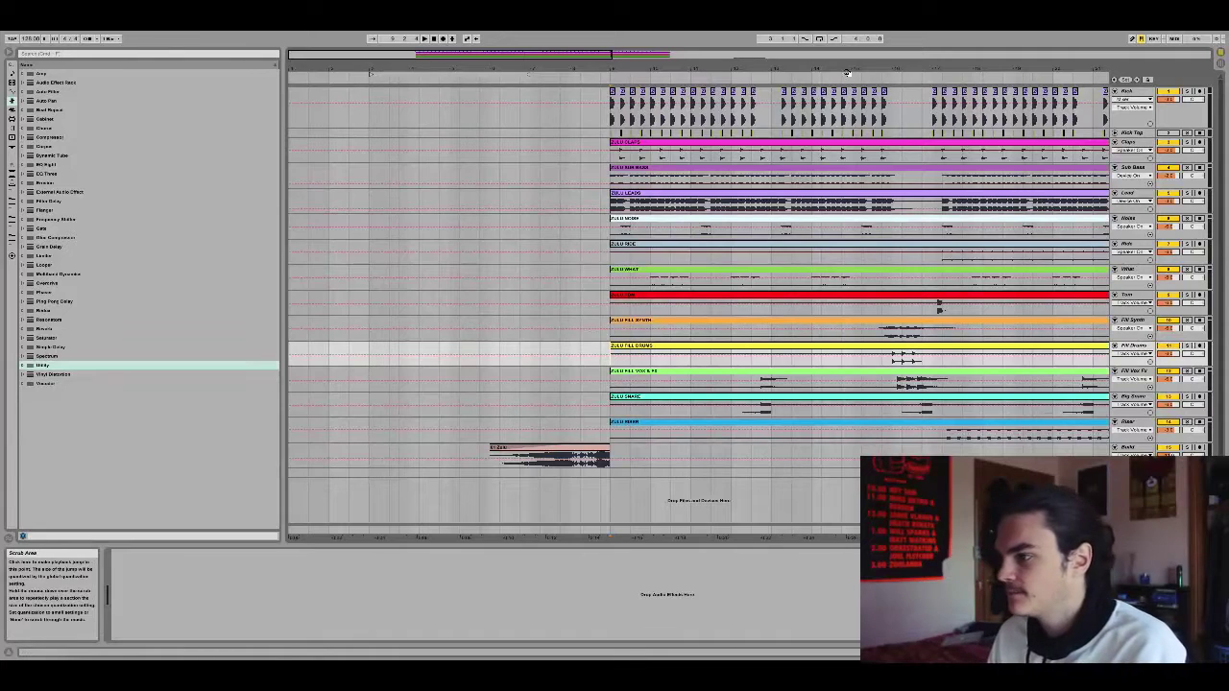
# Open the Lead track's LFOTool plug-in window and place it over the upper part of the arrangement.
pyautogui.moveTo(850, 69); pyautogui.dragTo(633, 60)
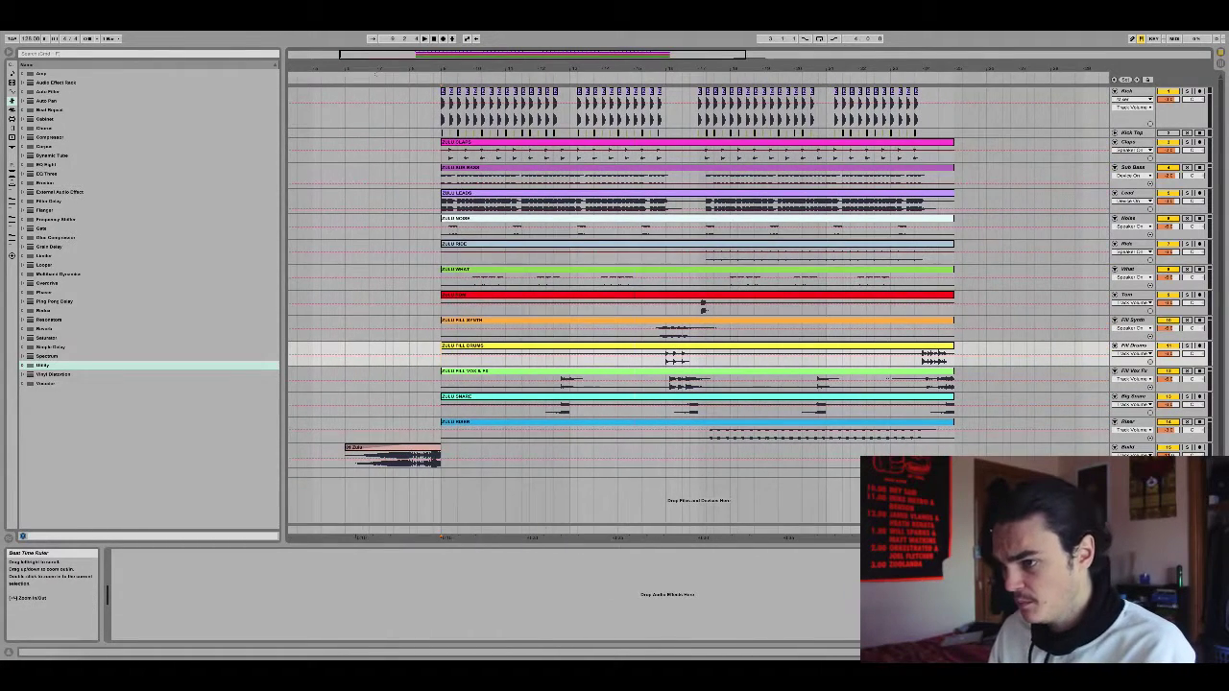
pyautogui.click(442, 179)
pyautogui.press('+')
pyautogui.hscroll(2, 985, 284)
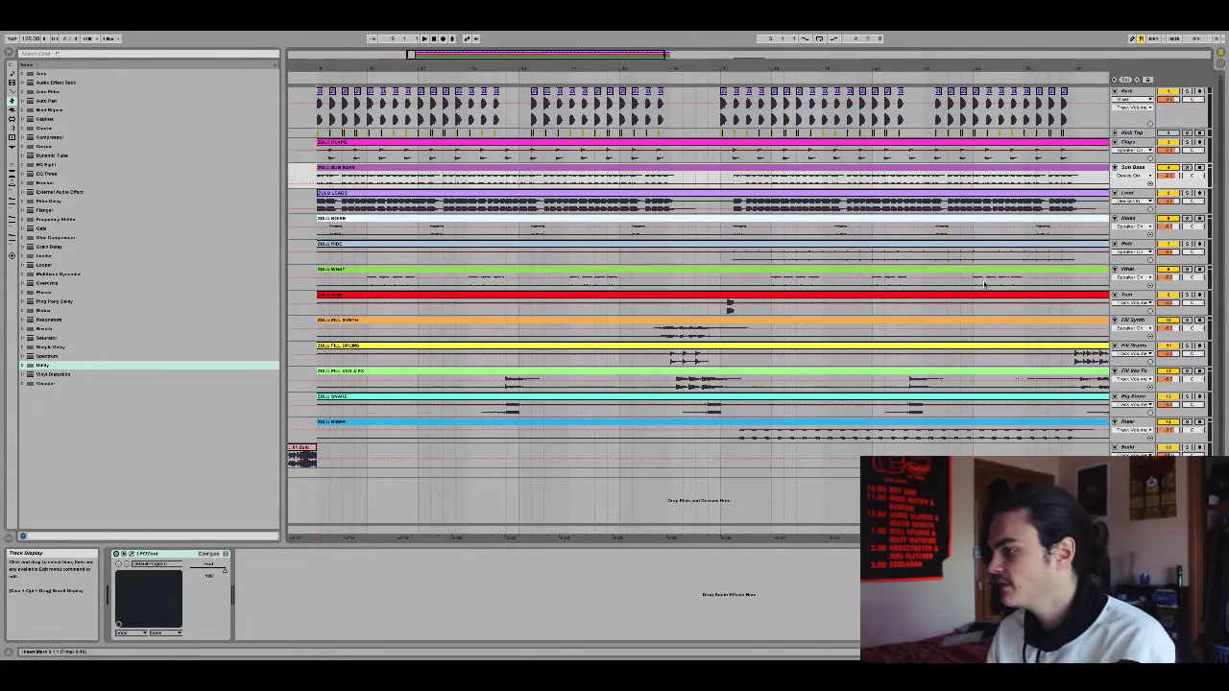
pyautogui.hscroll(-2, 985, 284)
pyautogui.click(1140, 193)
pyautogui.click(1132, 168)
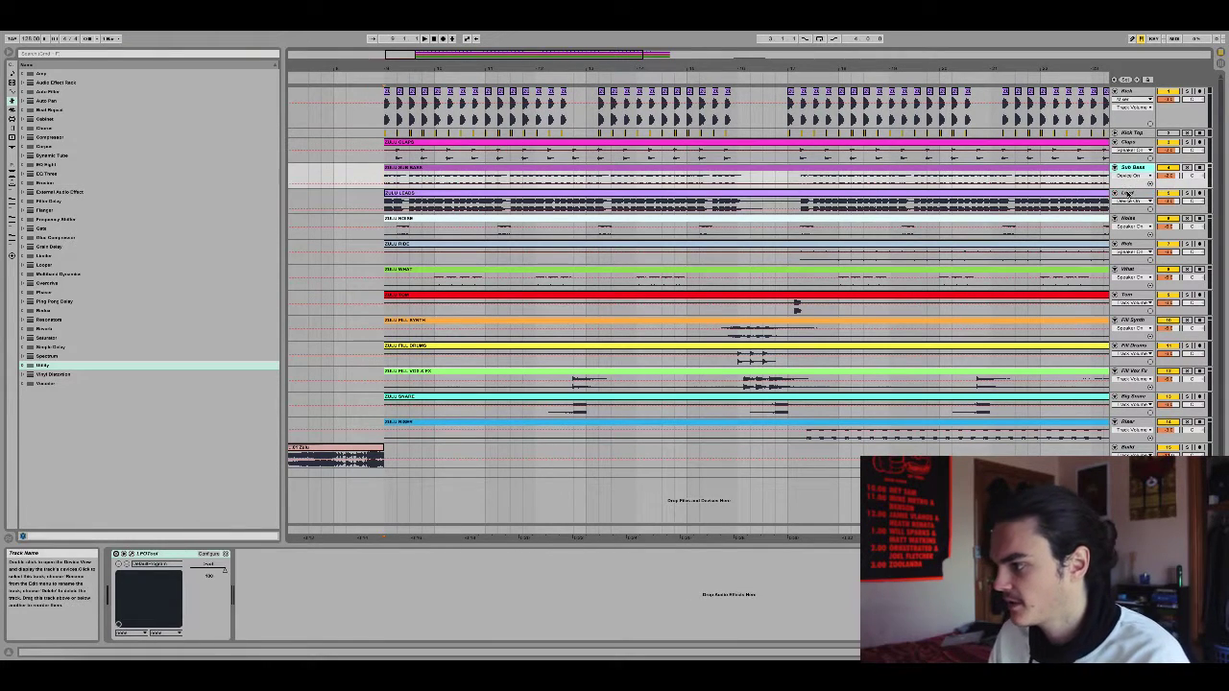
pyautogui.click(1128, 194)
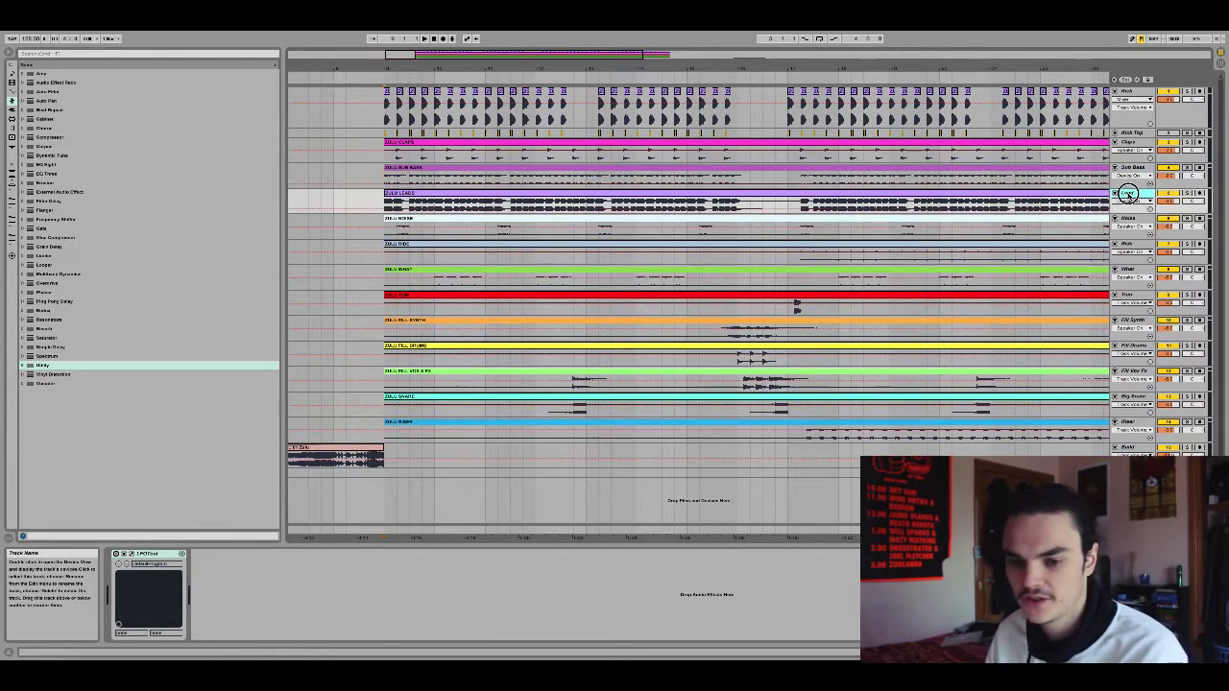
pyautogui.click(139, 555)
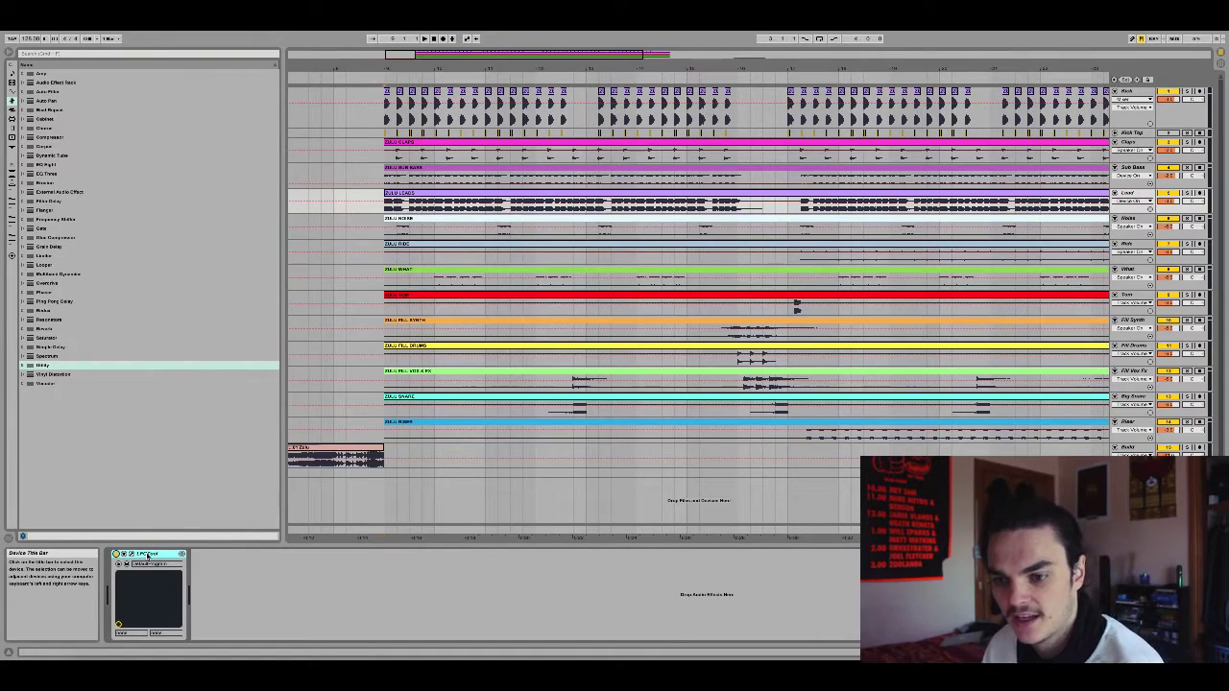
pyautogui.click(132, 554)
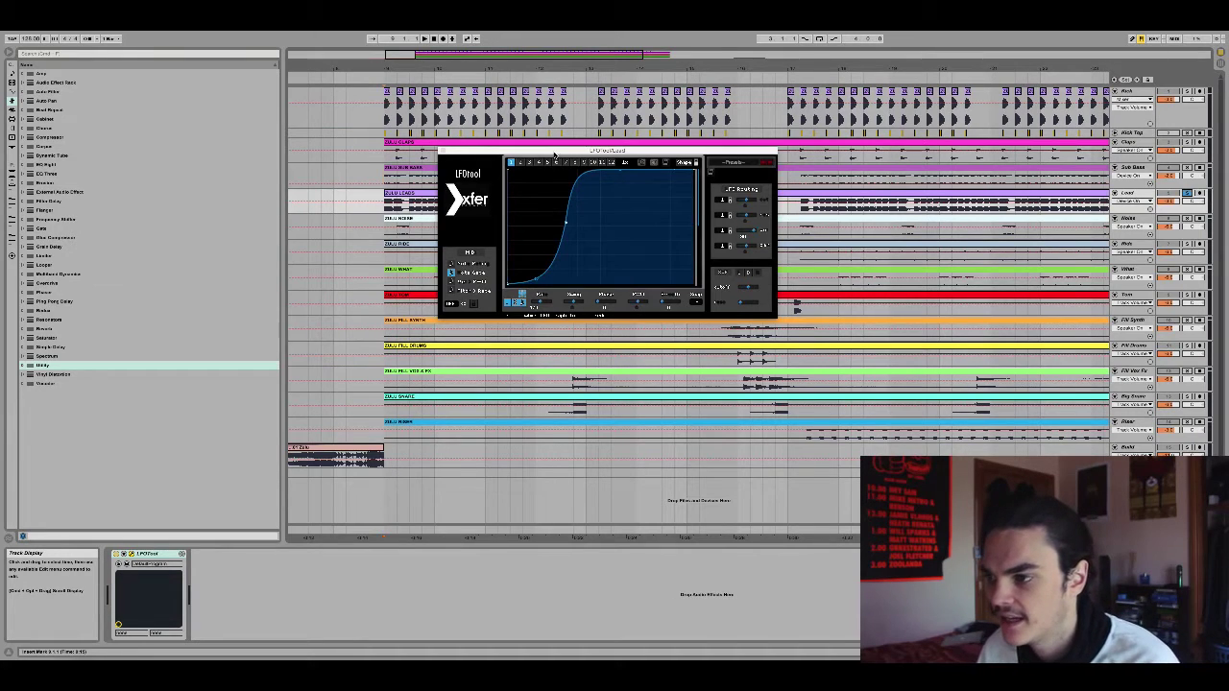
pyautogui.moveTo(554, 155); pyautogui.dragTo(616, 124)
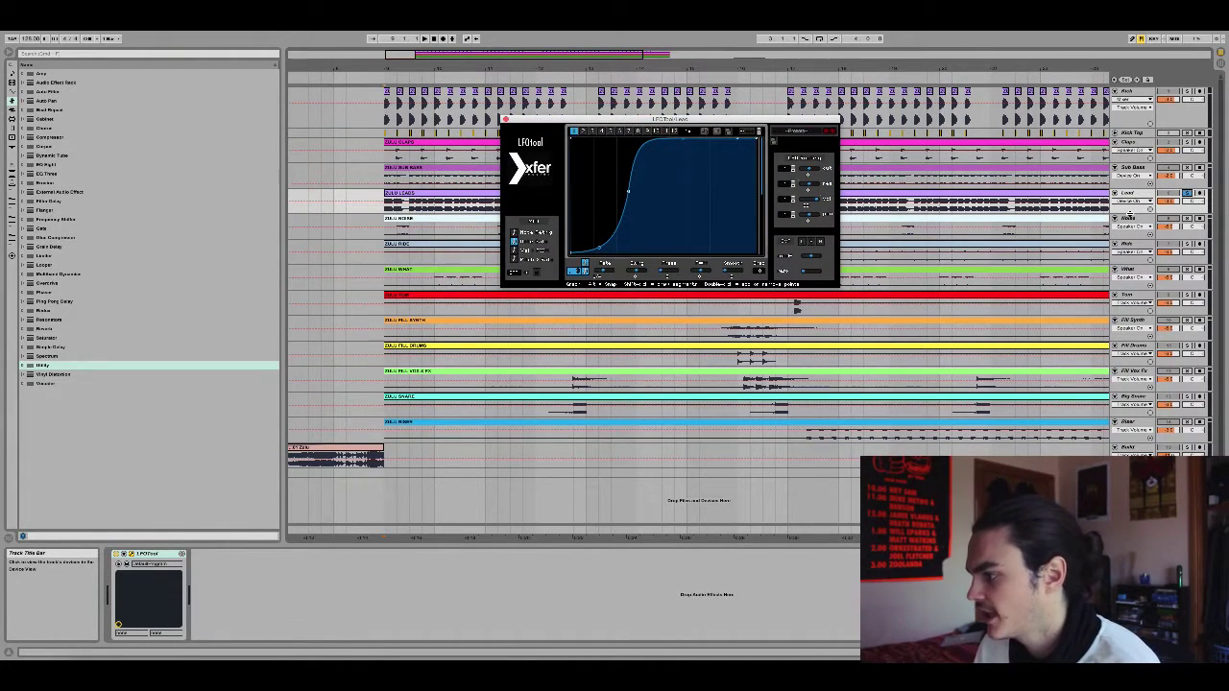
# Make the Lead track taller and play it back in solo.
pyautogui.moveTo(1130, 213); pyautogui.dragTo(1130, 229)
pyautogui.press('space')
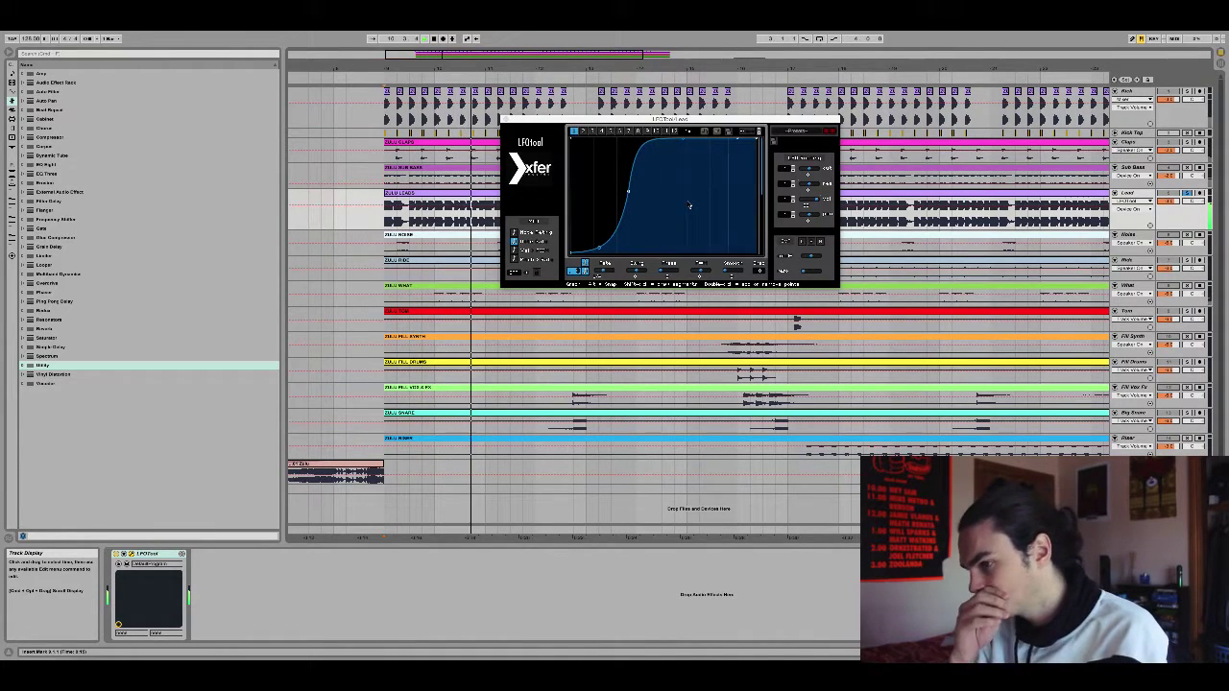
pyautogui.press('space')
# Nudge the middle and lower points of the Lead's LFOTool curve and replay the soloed track.
pyautogui.moveTo(629, 193); pyautogui.dragTo(628, 194)
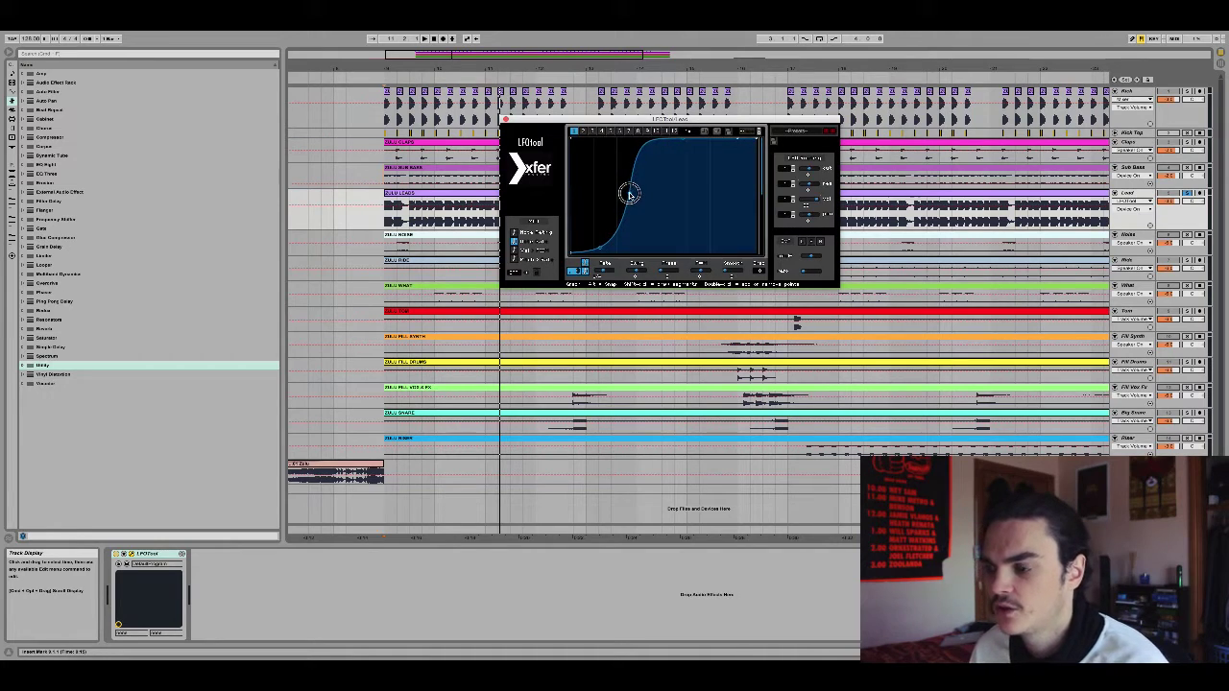
pyautogui.moveTo(602, 249); pyautogui.dragTo(600, 250)
pyautogui.press('space')
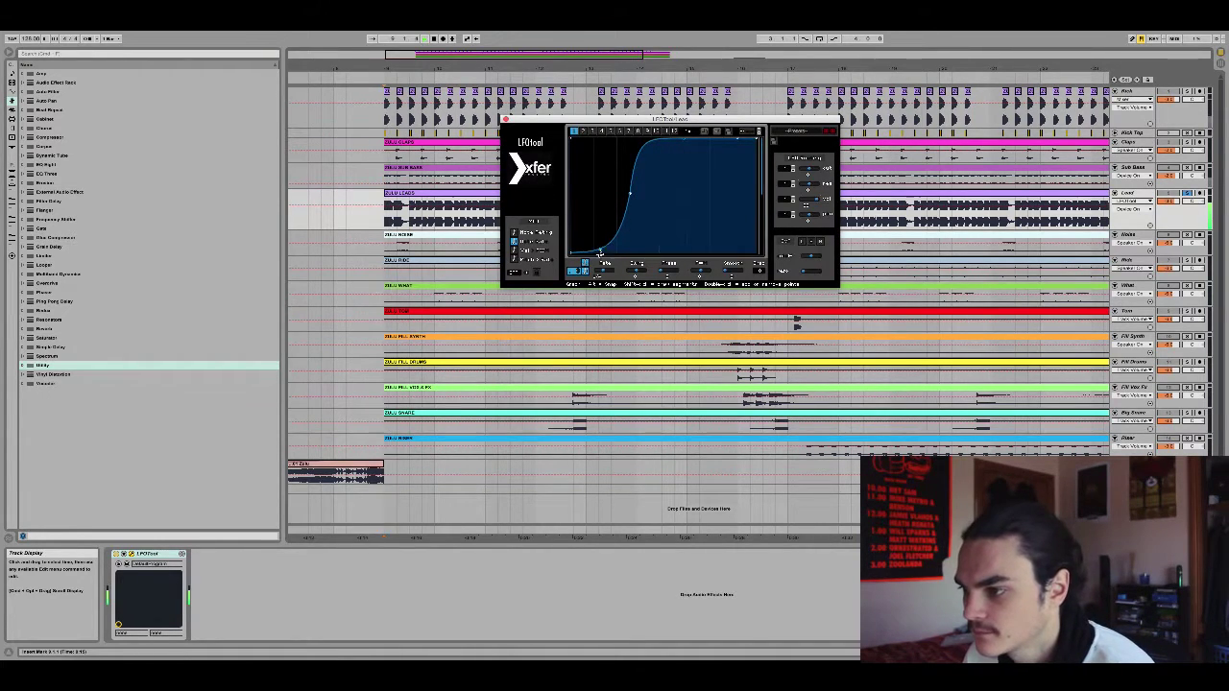
# Open the LFOTool on the Sub Bass track and play the track back in solo.
pyautogui.click(1140, 168)
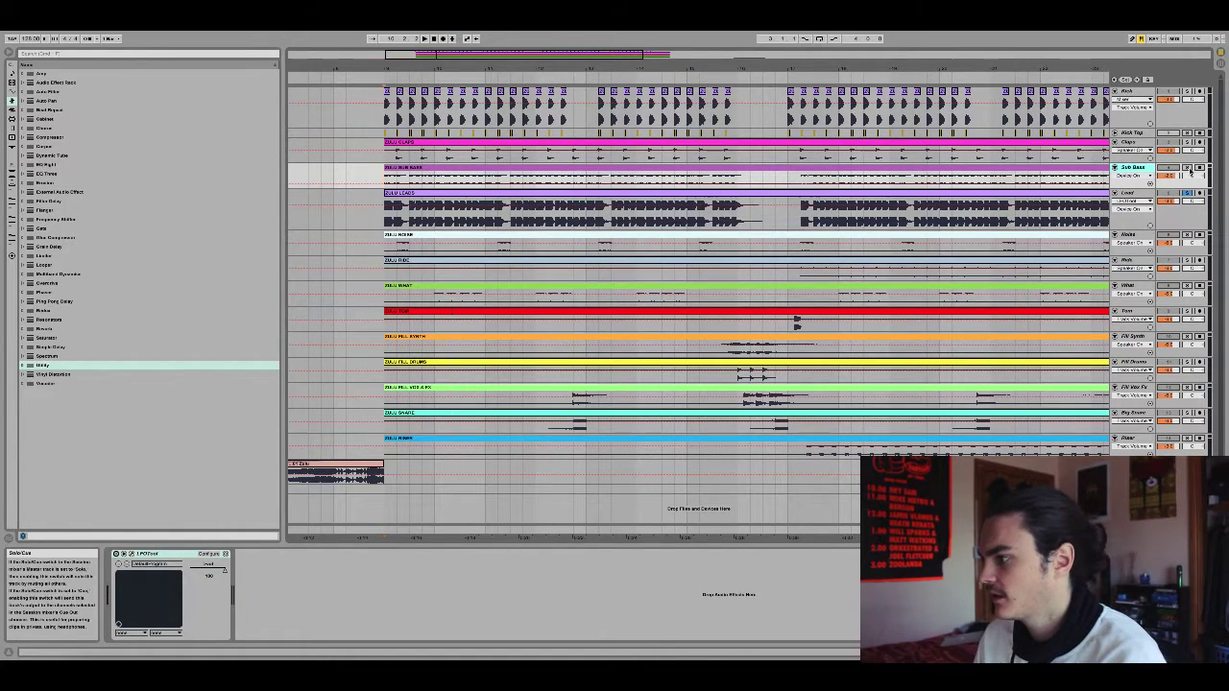
pyautogui.click(130, 554)
pyautogui.press('space')
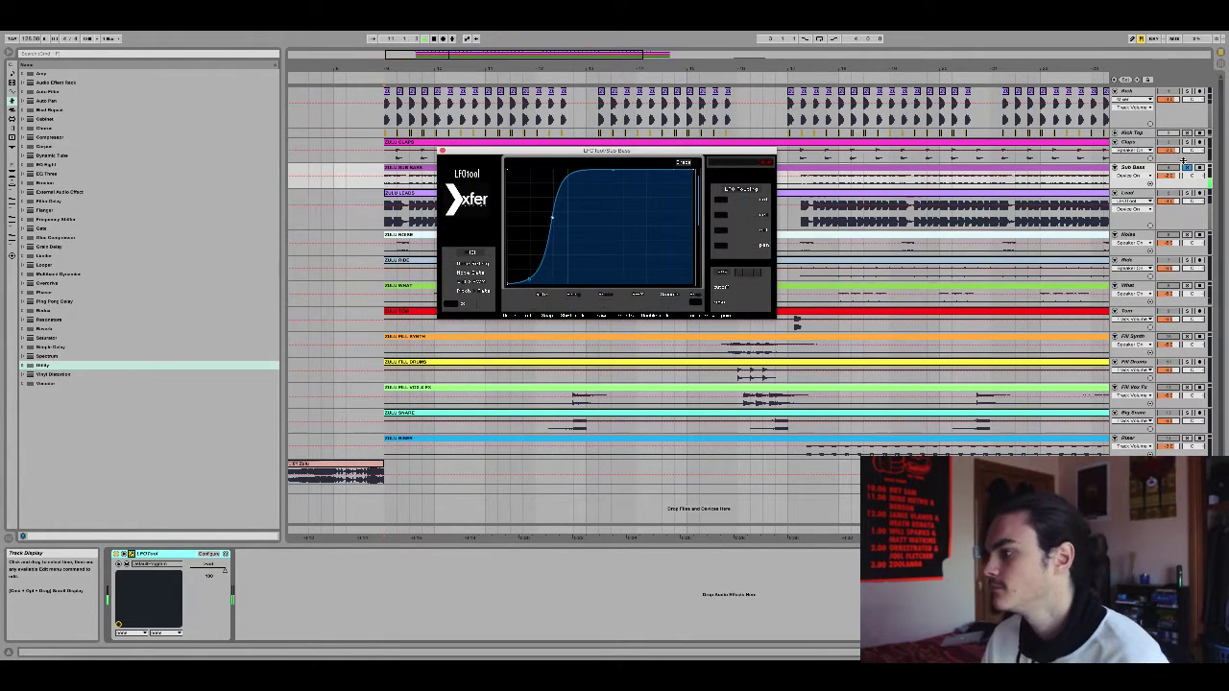
# Play back the full mix from shortly before the ZULU stems begin.
pyautogui.click(334, 235)
pyautogui.press('space')
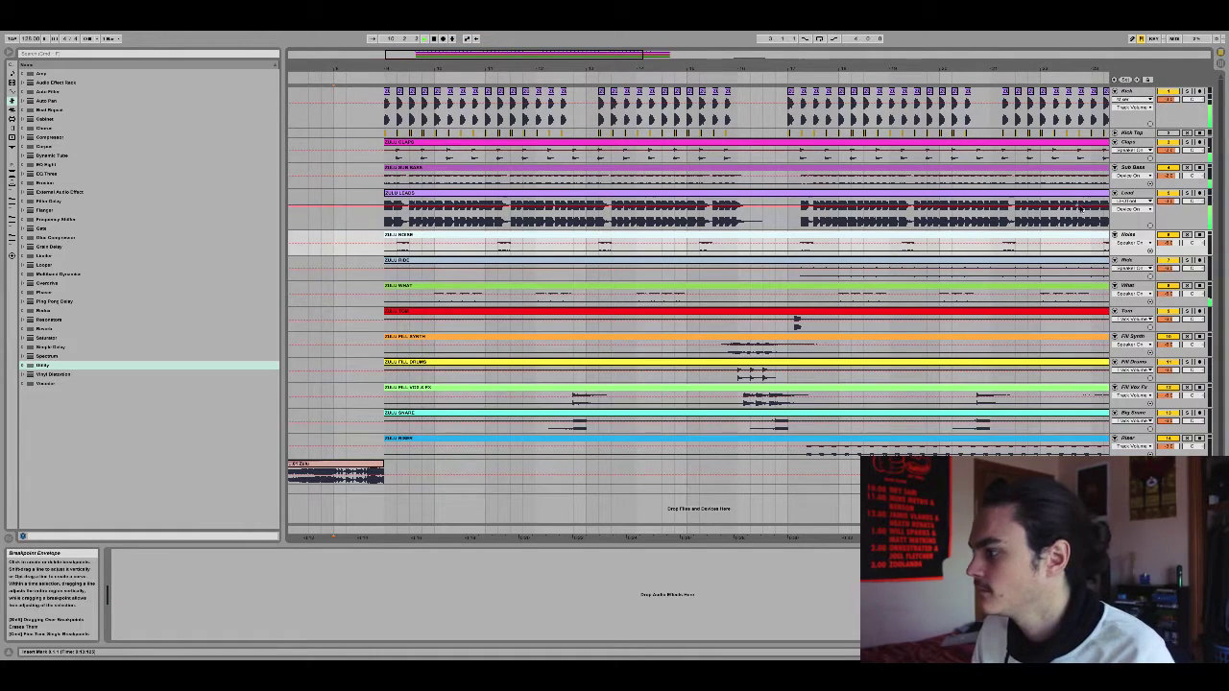
pyautogui.press('space')
# Select the Kick track, check its volume and play it with the full mix.
pyautogui.click(1134, 236)
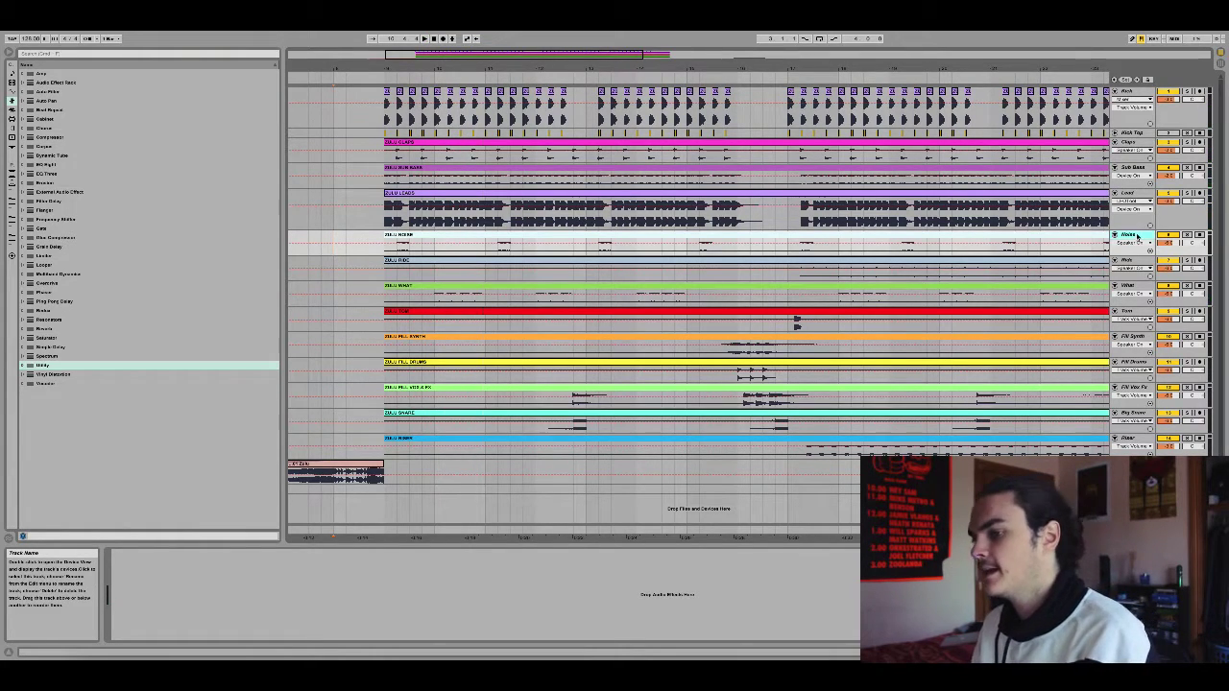
pyautogui.click(1126, 92)
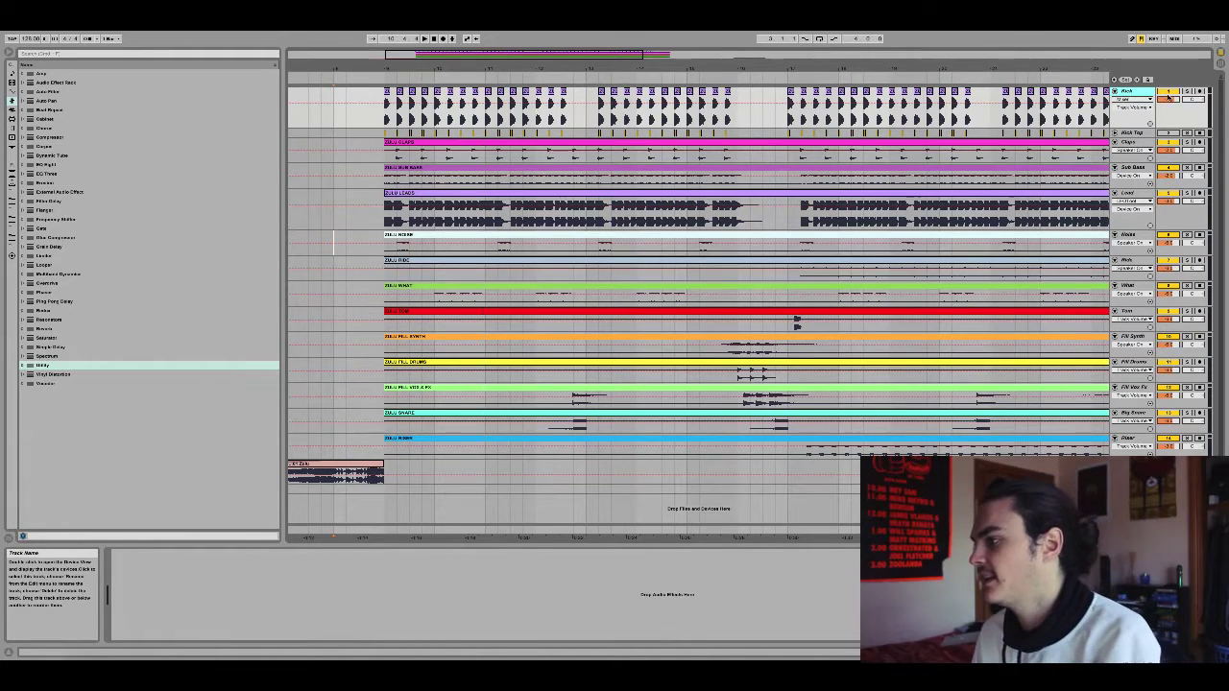
pyautogui.click(1167, 99)
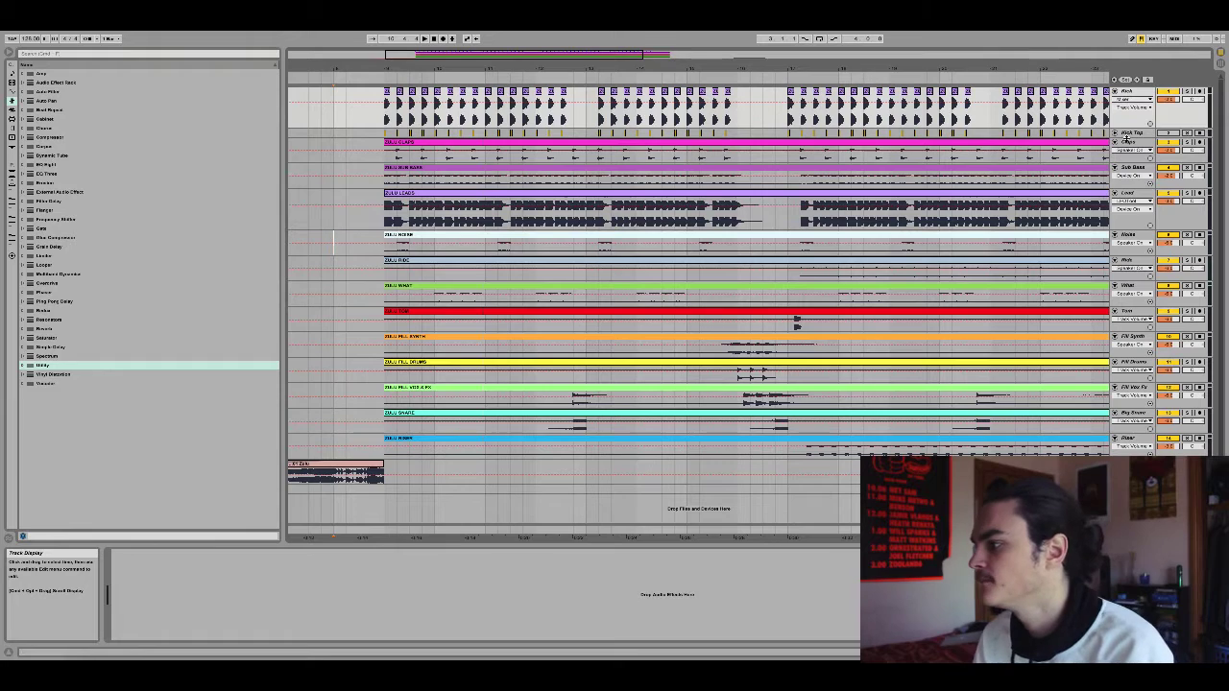
pyautogui.press('space')
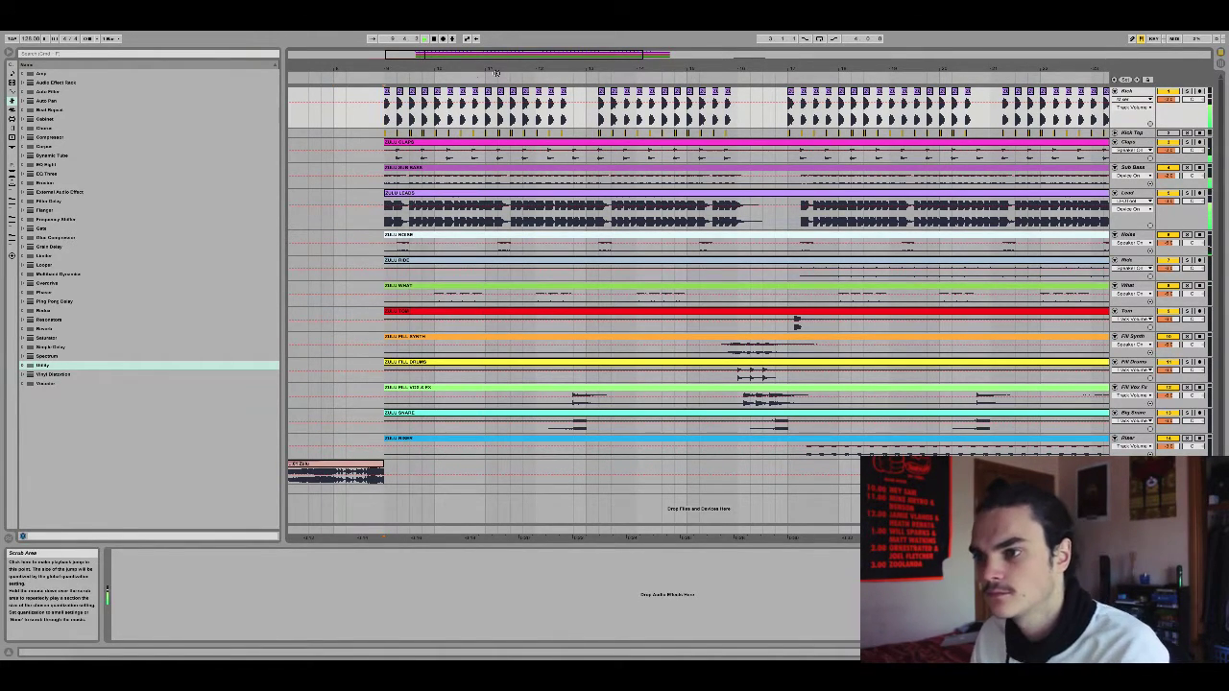
# Show the fades on the Kick track and select the first kick clip.
pyautogui.moveTo(686, 68); pyautogui.dragTo(1116, 114)
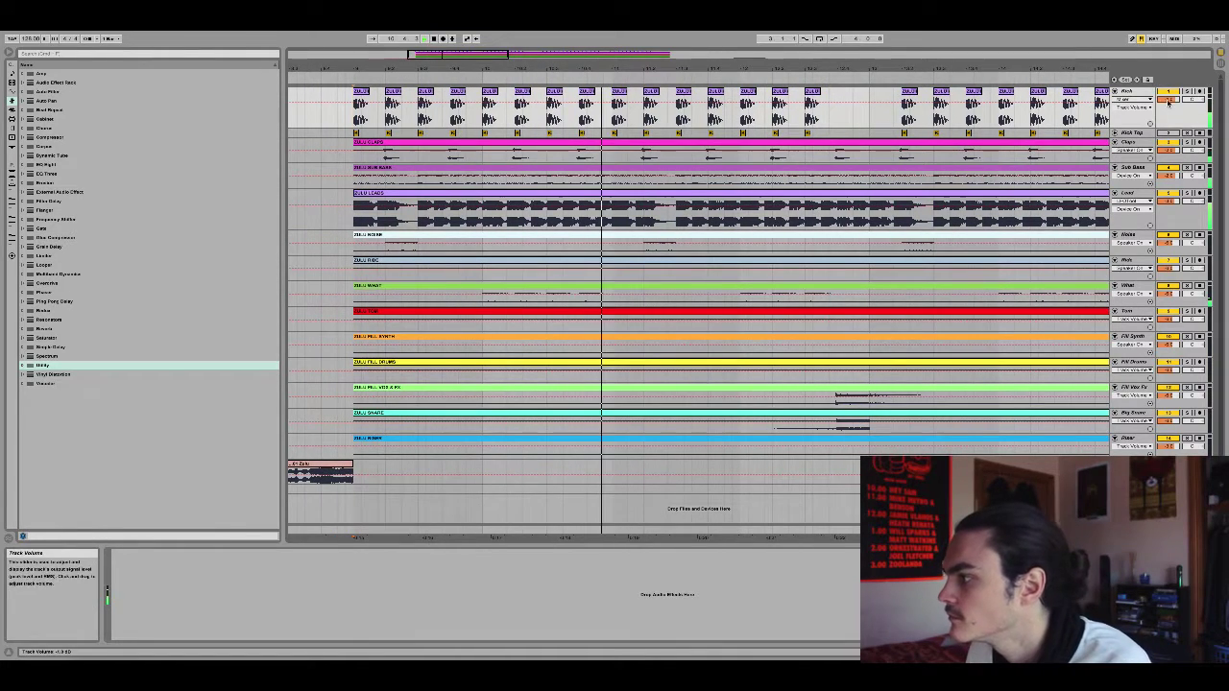
pyautogui.click(1129, 100)
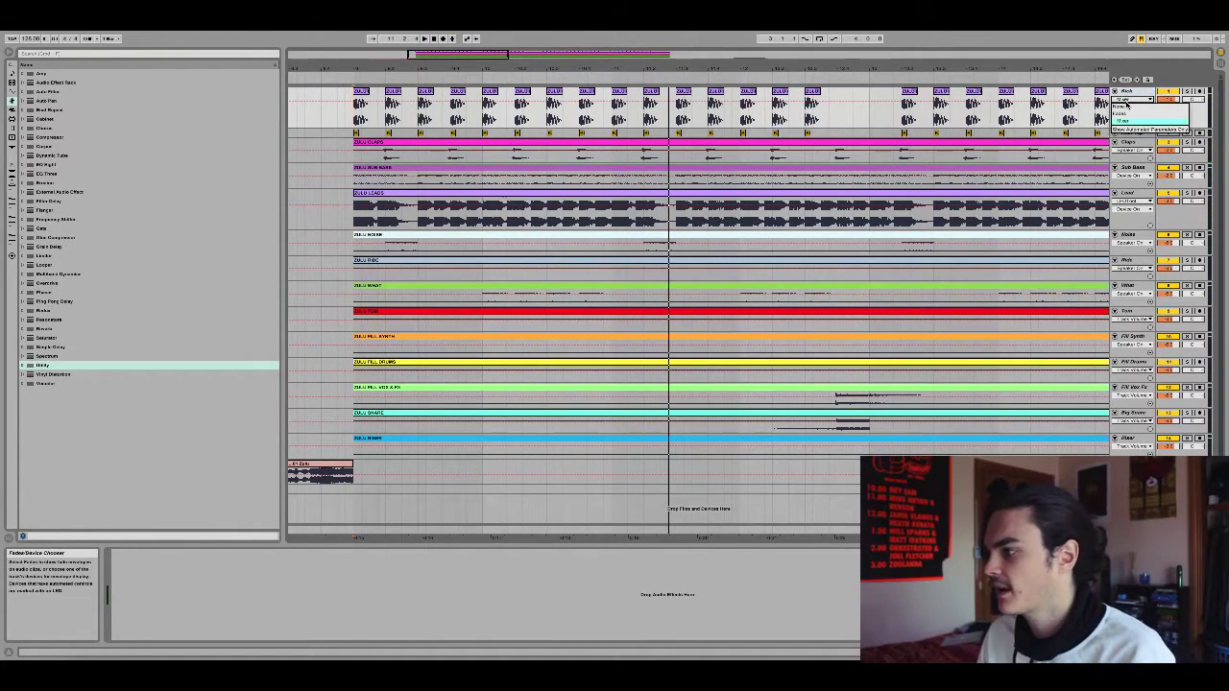
pyautogui.click(1126, 113)
pyautogui.moveTo(363, 71); pyautogui.dragTo(480, 154)
pyautogui.click(393, 93)
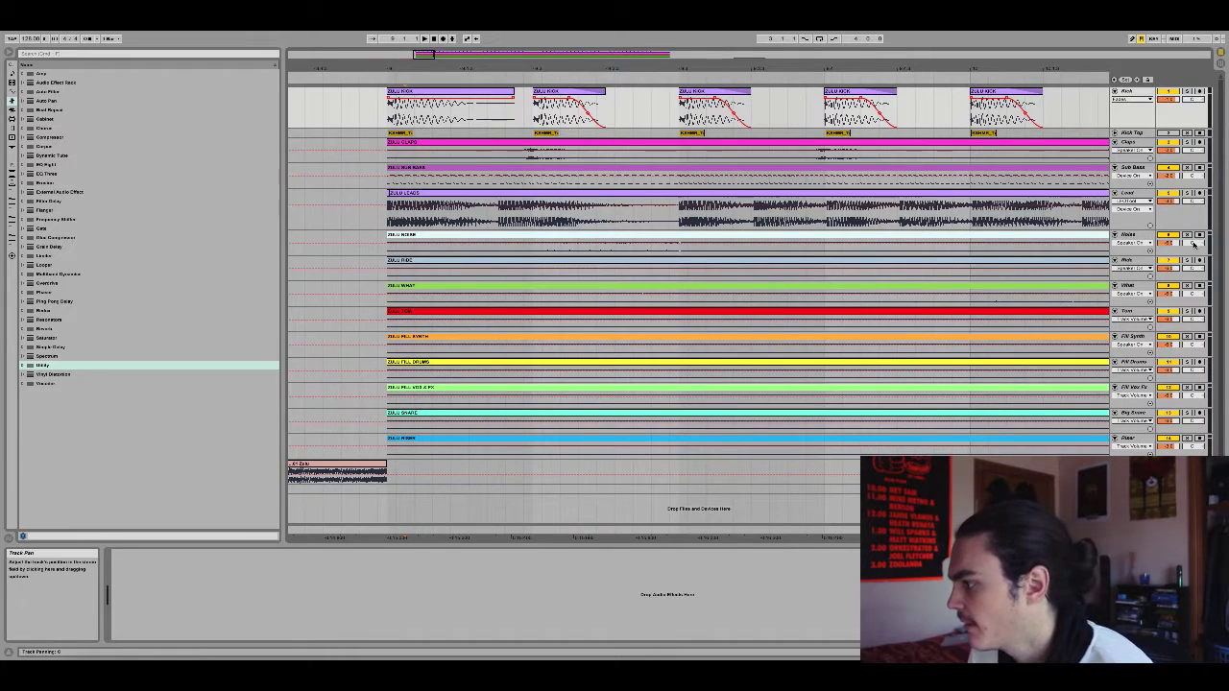
# Solo the Sub Bass and Kick tracks together and play back the first kicks.
pyautogui.click(1186, 167)
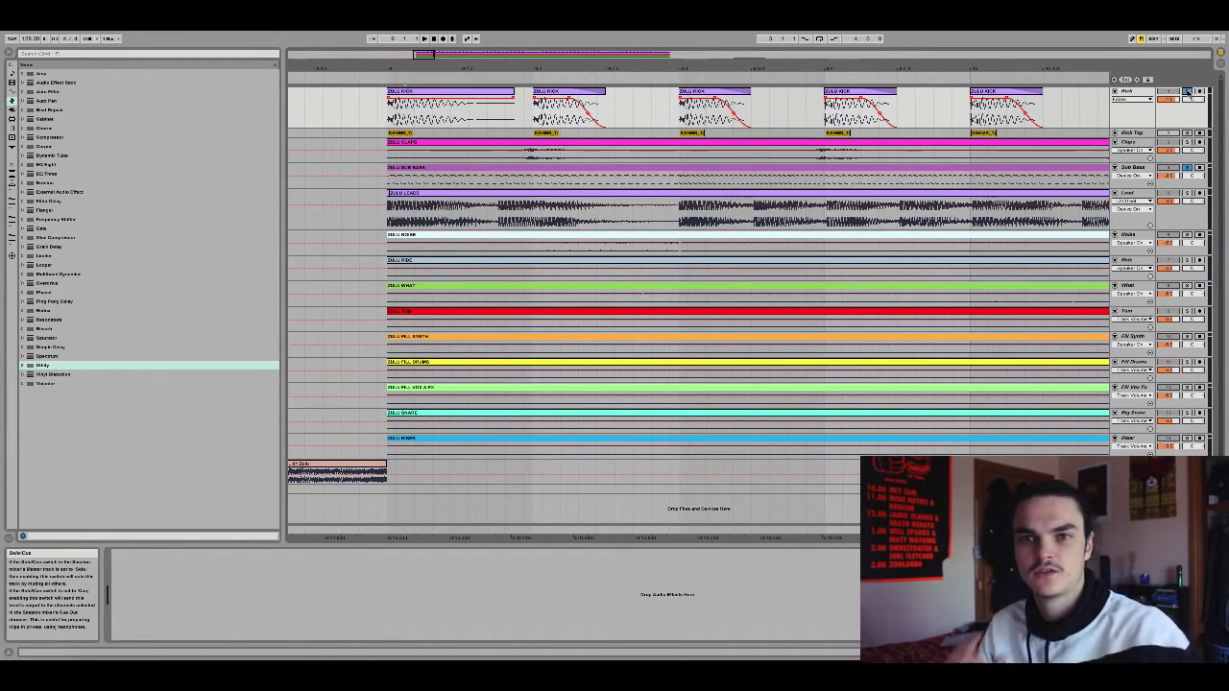
pyautogui.press('space')
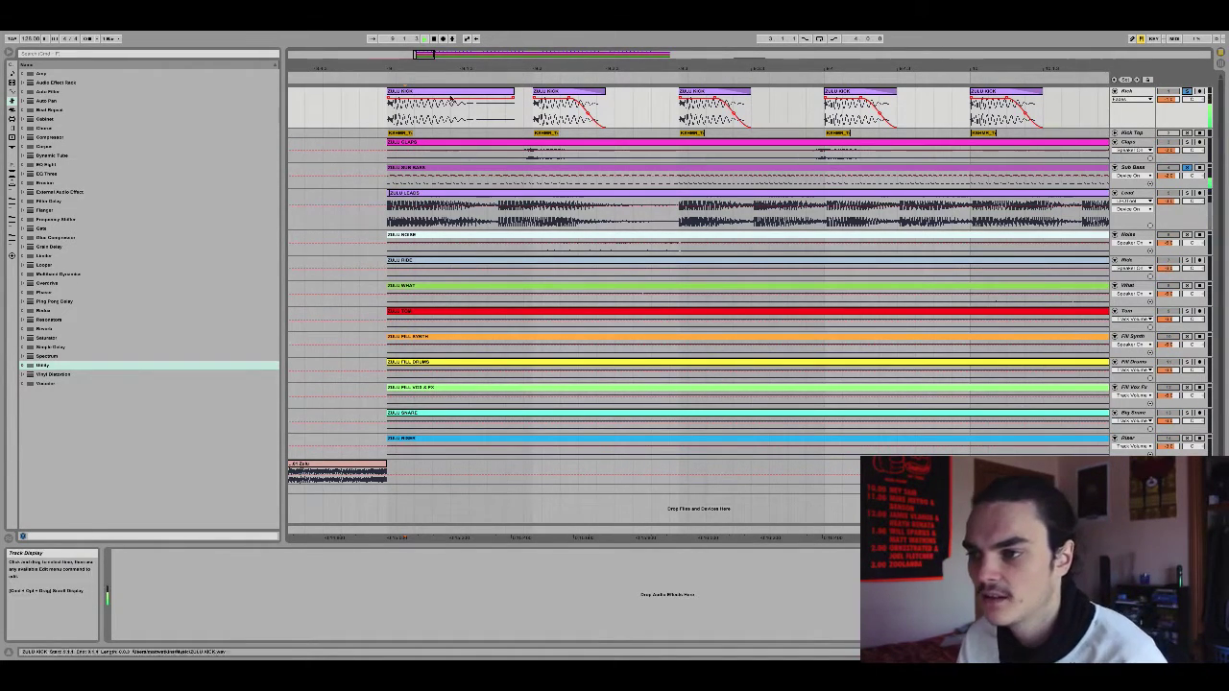
pyautogui.press('space')
pyautogui.press('space')
pyautogui.press('space')
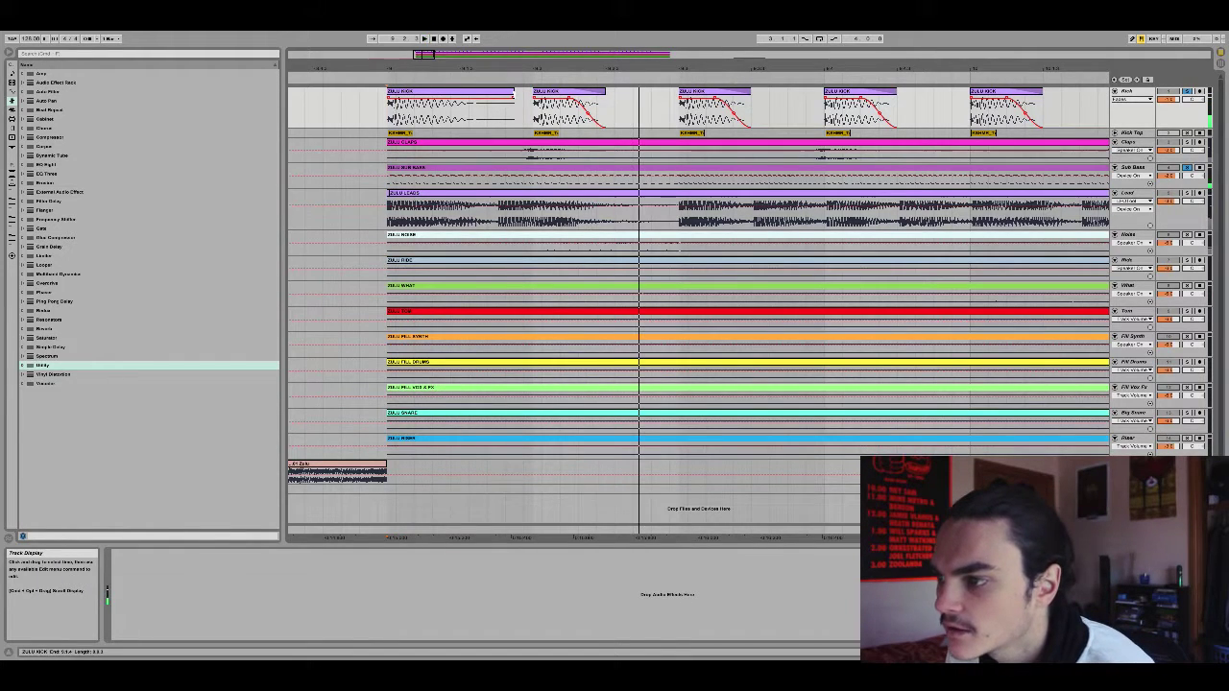
# Shorten the first ZULU KICK clip with a fade-out matching the following kicks, and play it back.
pyautogui.moveTo(513, 98); pyautogui.dragTo(454, 96)
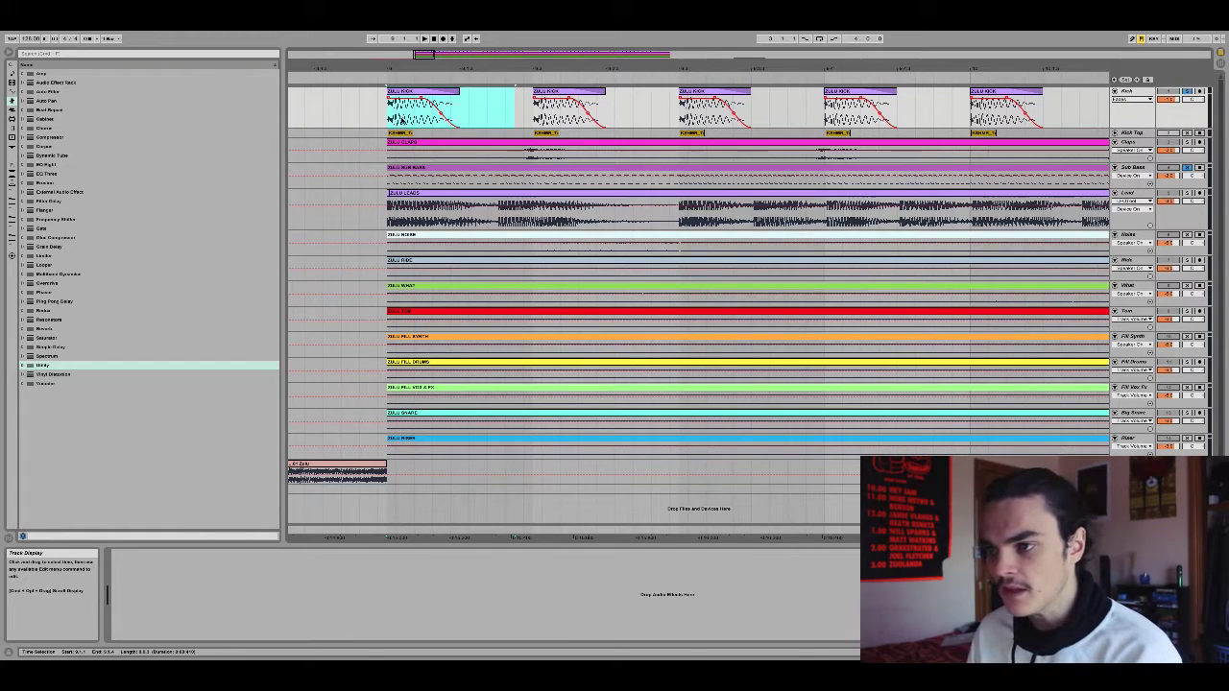
pyautogui.click(403, 121)
pyautogui.press('space')
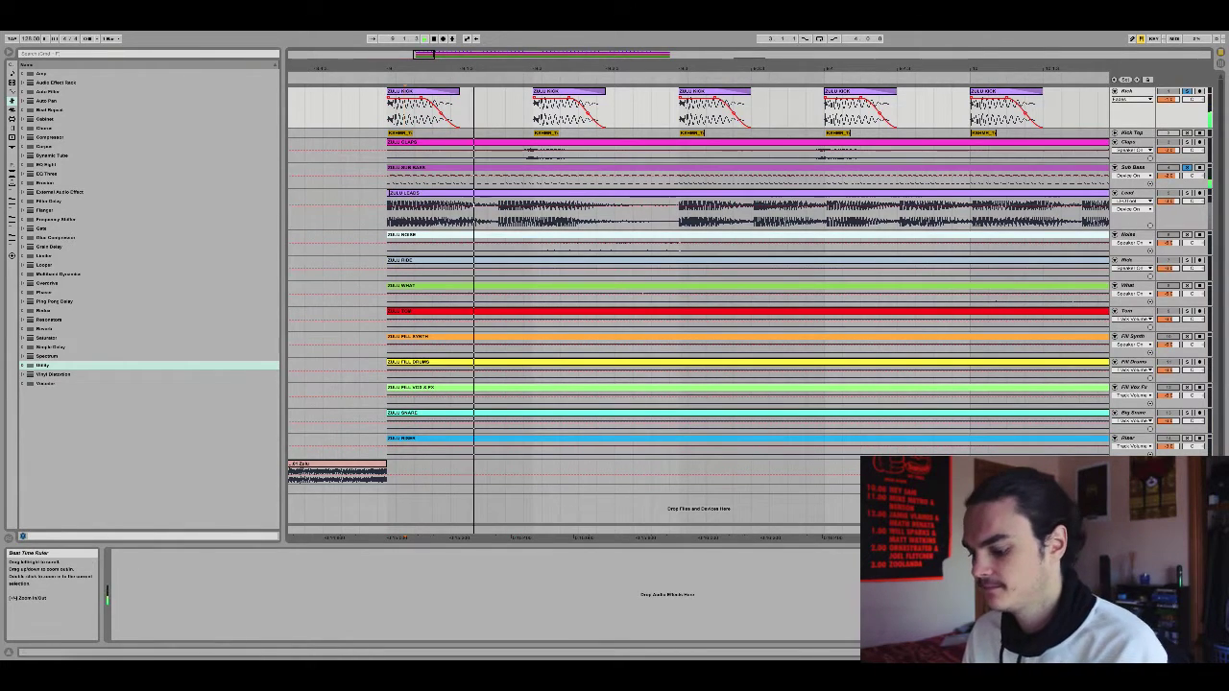
# Turn on the Kick Top track and play it in solo, then within the full mix.
pyautogui.moveTo(723, 69); pyautogui.dragTo(556, 46)
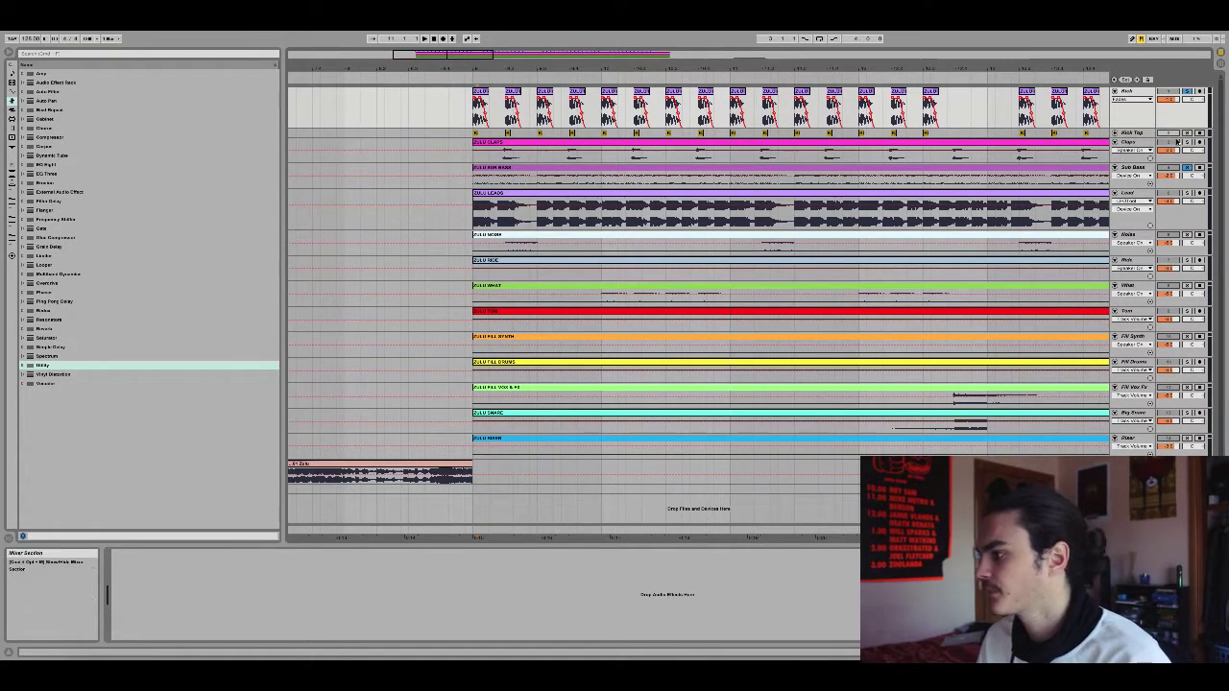
pyautogui.click(1164, 133)
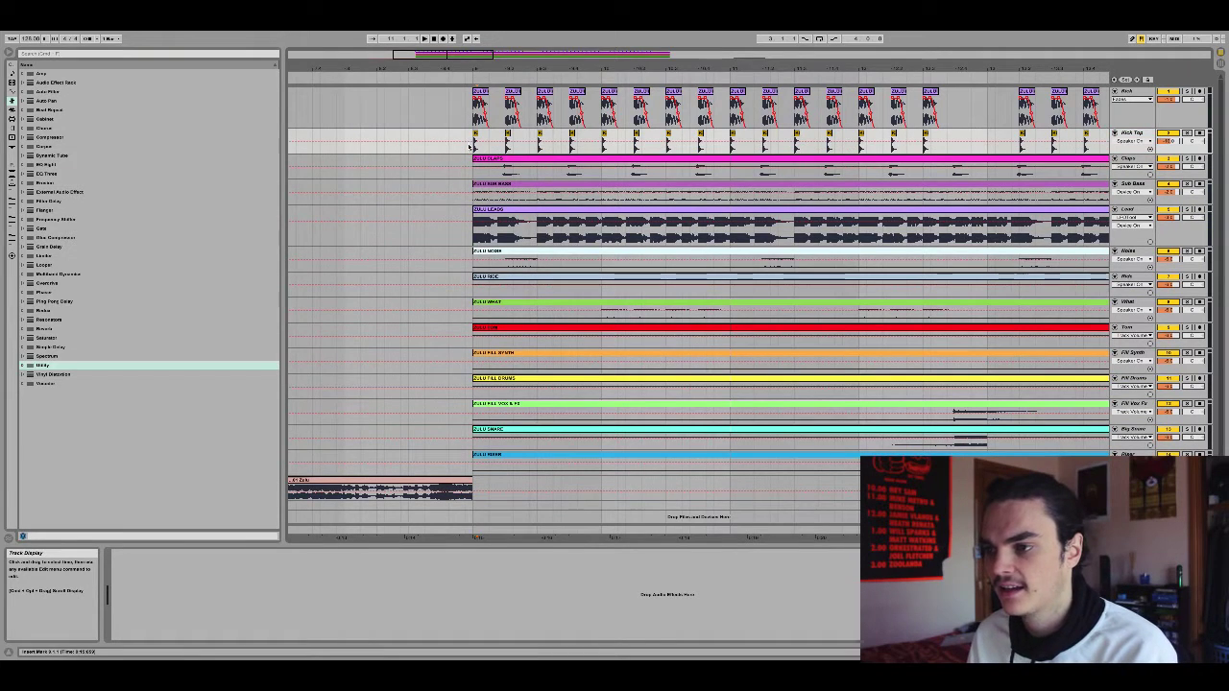
pyautogui.click(1170, 136)
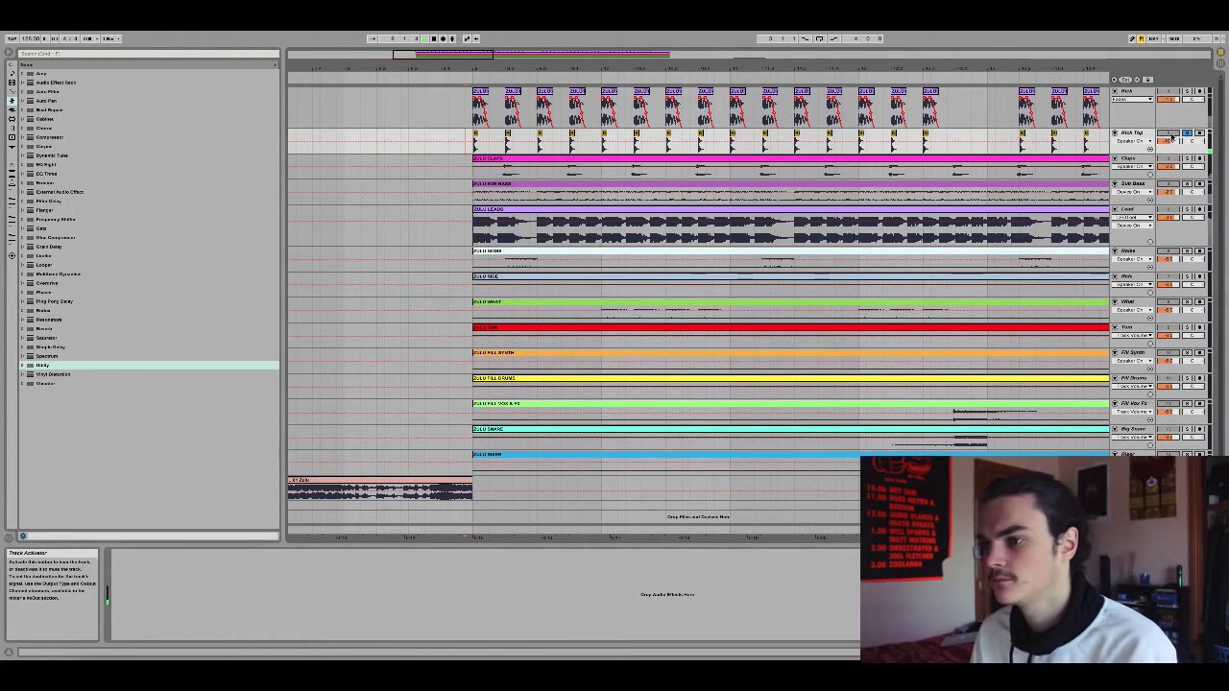
pyautogui.click(1145, 136)
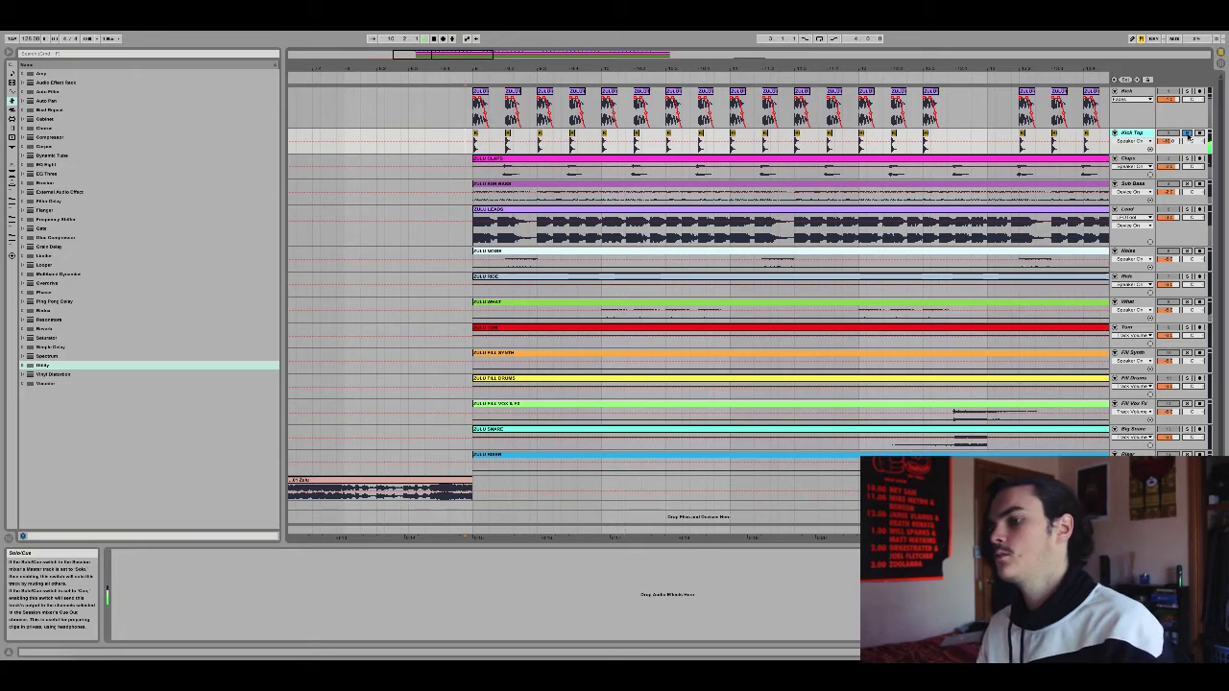
pyautogui.click(1188, 135)
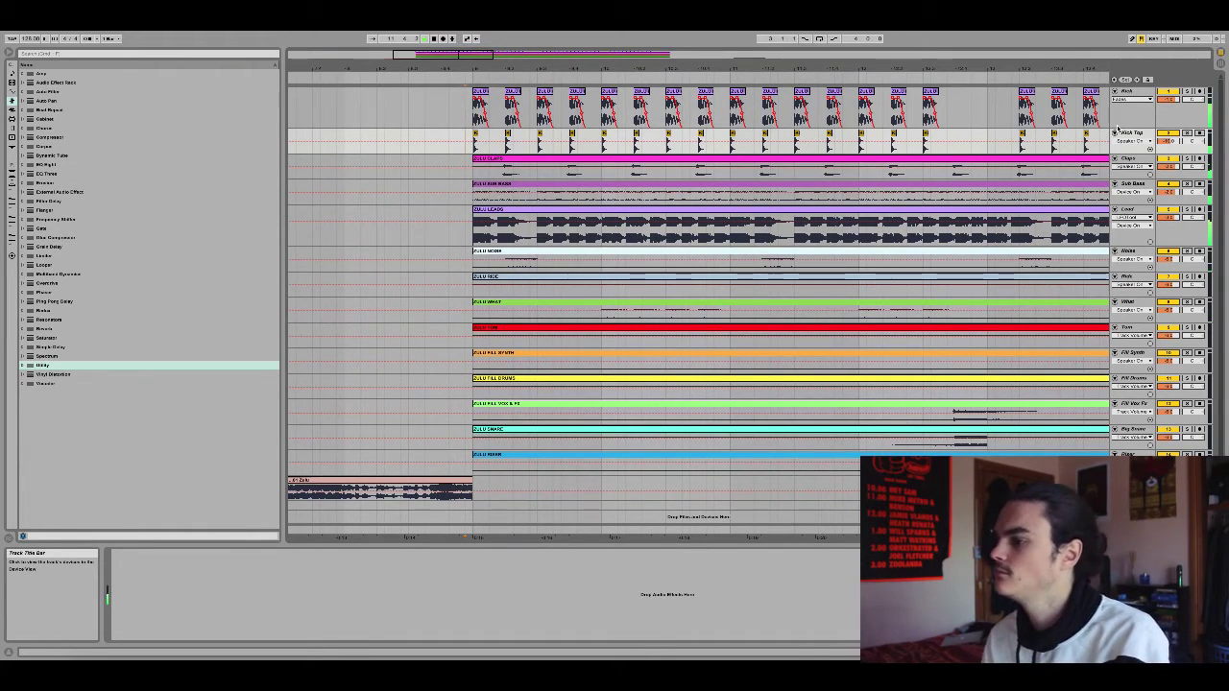
# Add an EQ Eight to the Claps track and set the filter type of its first band.
pyautogui.click(1126, 93)
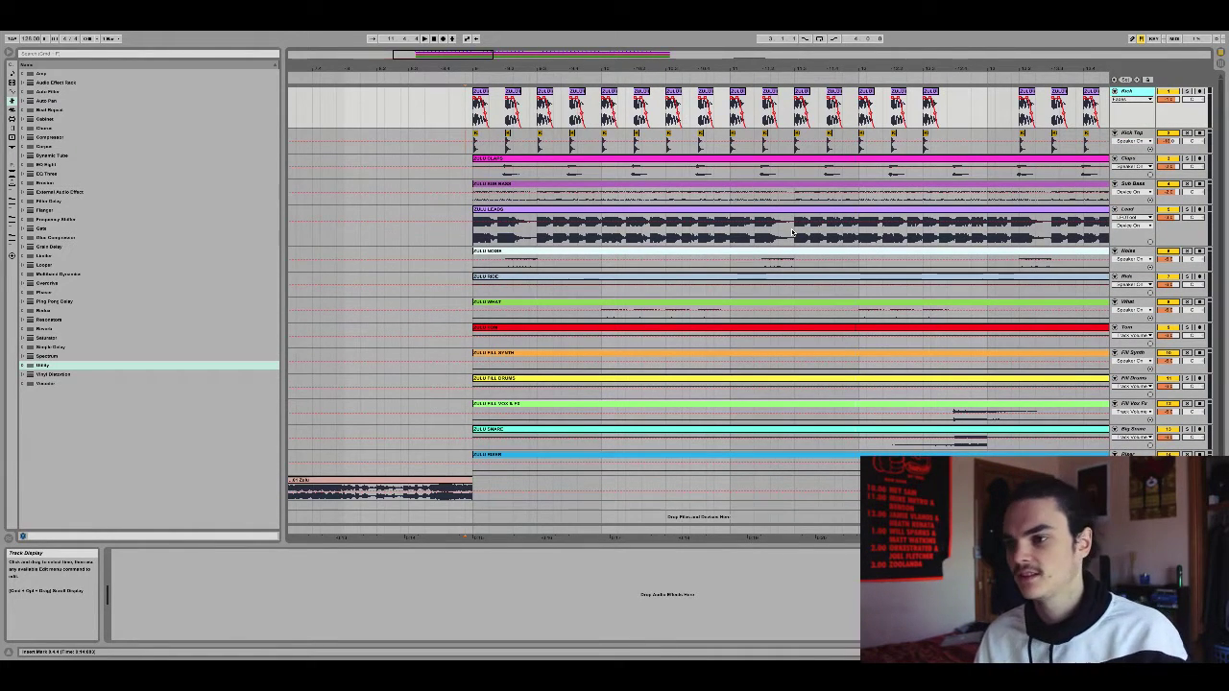
pyautogui.click(1126, 158)
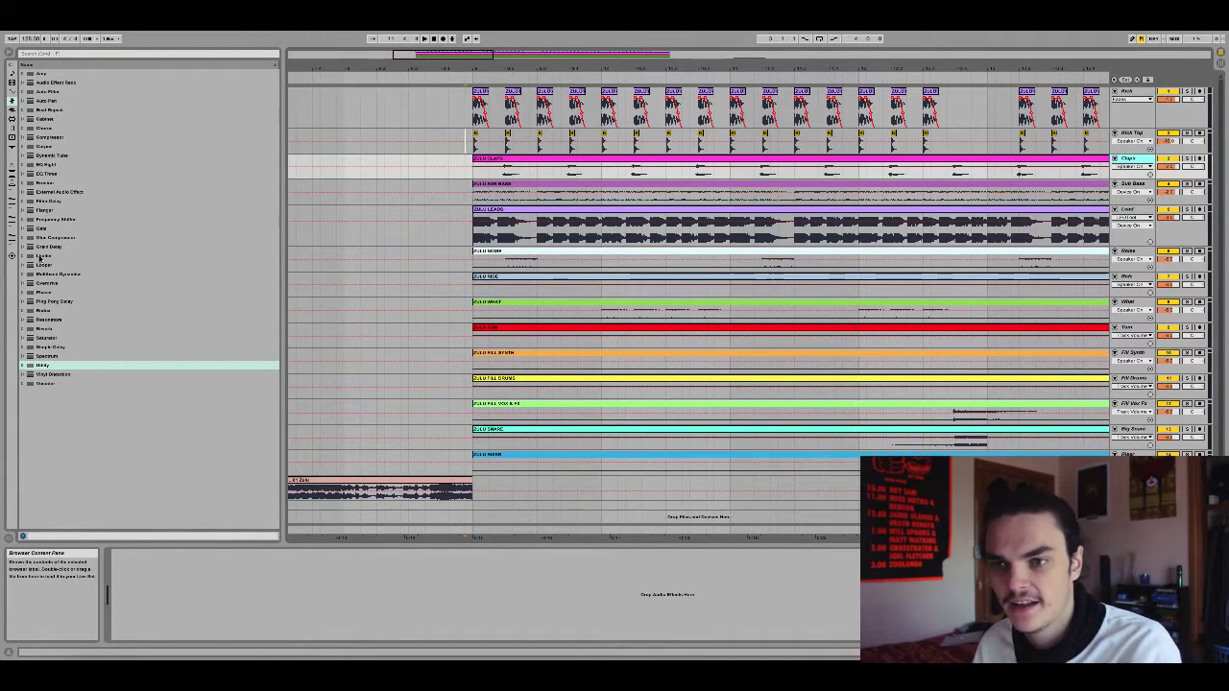
pyautogui.moveTo(46, 165); pyautogui.dragTo(170, 578)
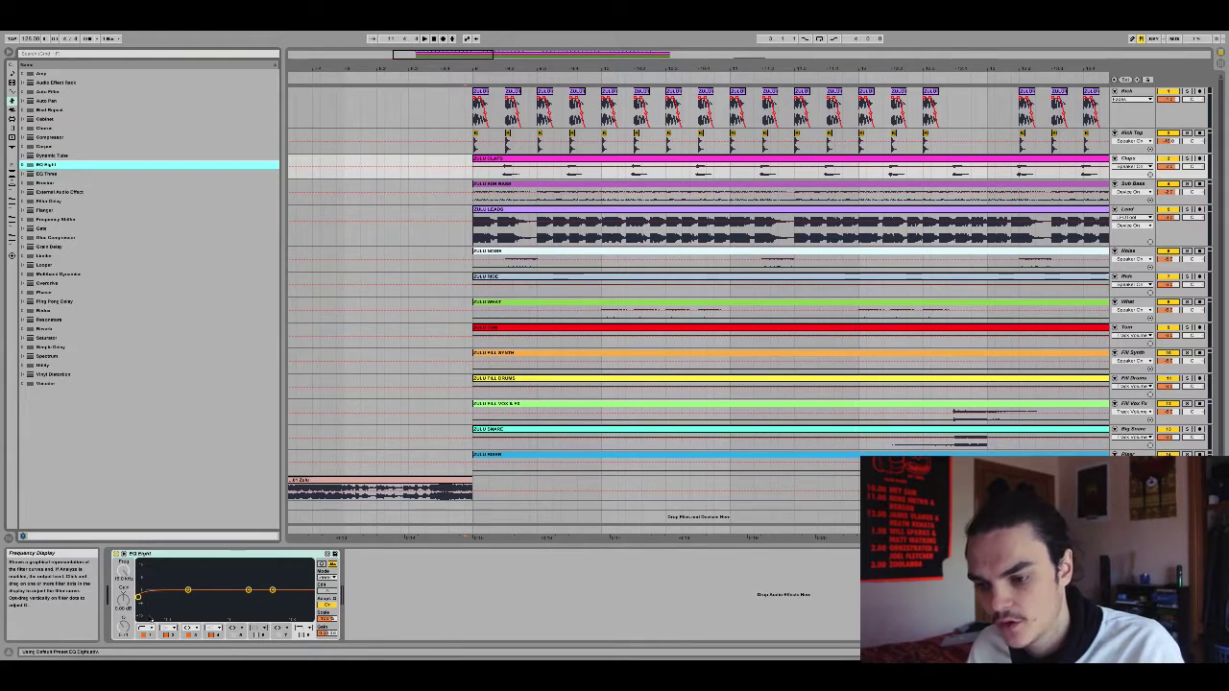
pyautogui.click(190, 603)
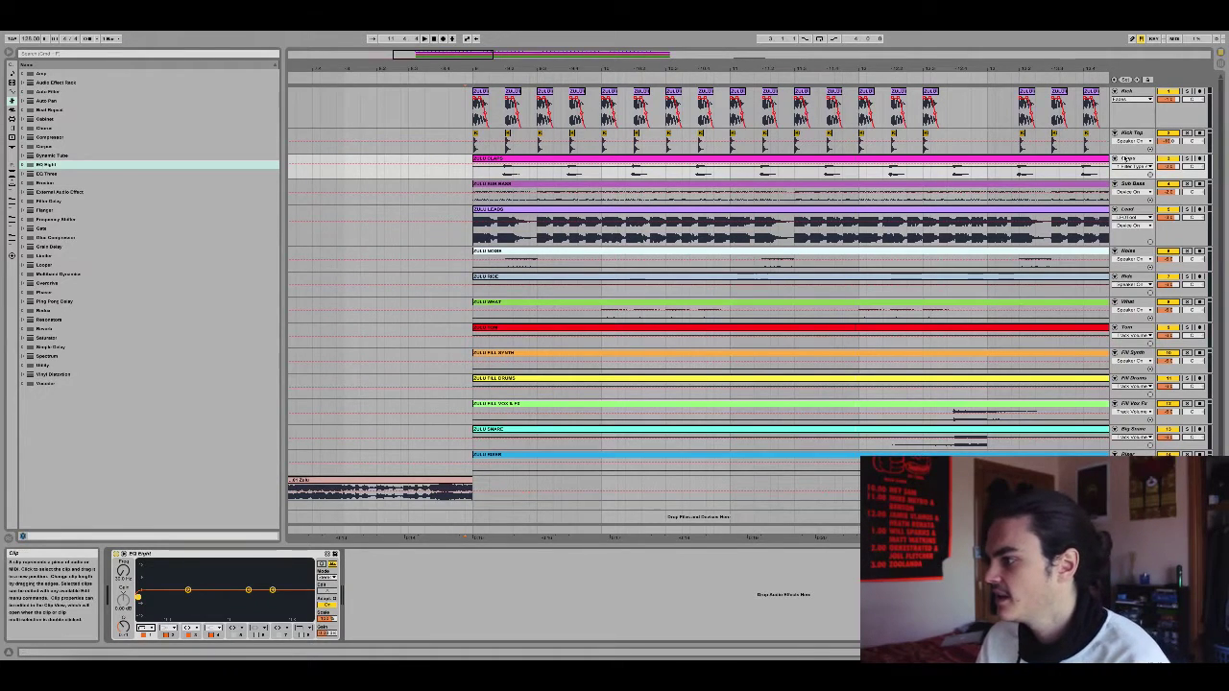
pyautogui.click(1125, 161)
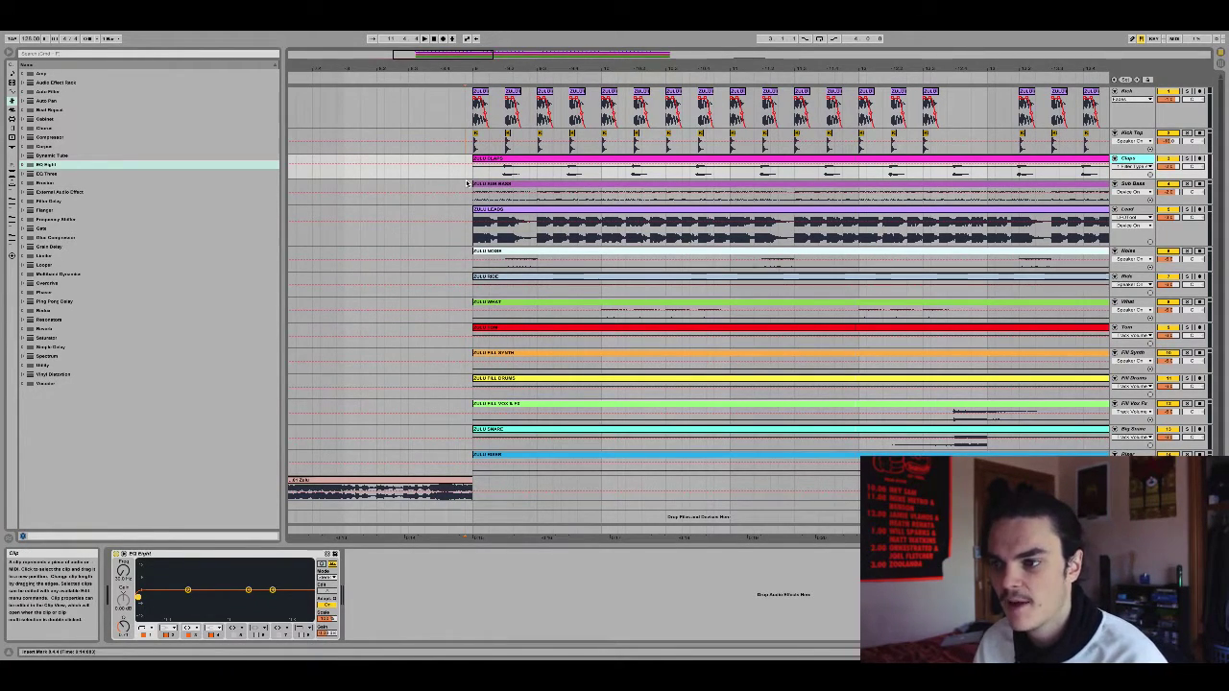
# Play the Claps track in solo, raise its EQ Eight low cut to about 175 Hz, and close the expanded device view.
pyautogui.click(1187, 158)
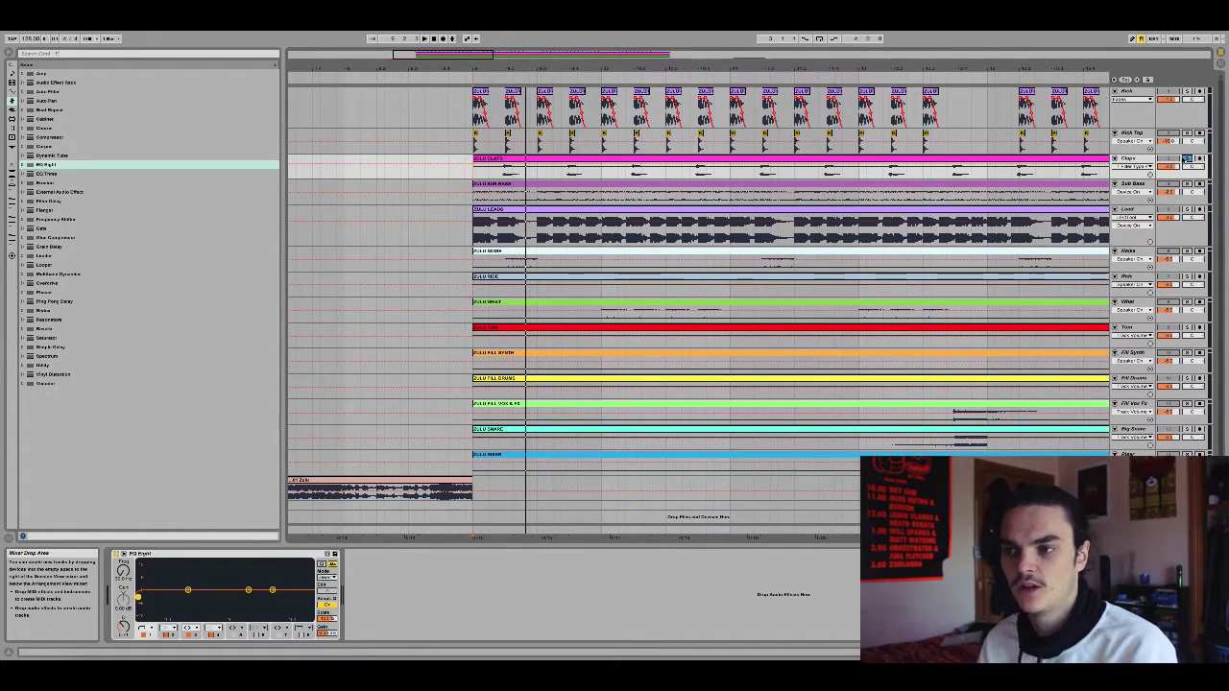
pyautogui.press('space')
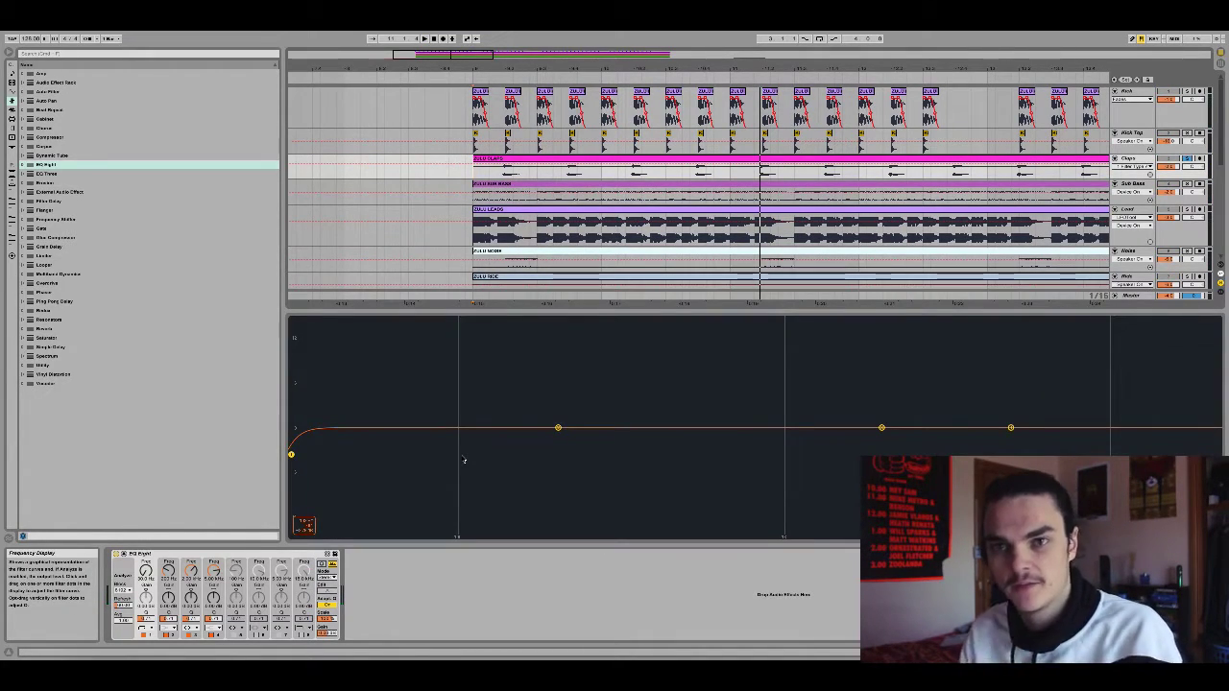
pyautogui.press('space')
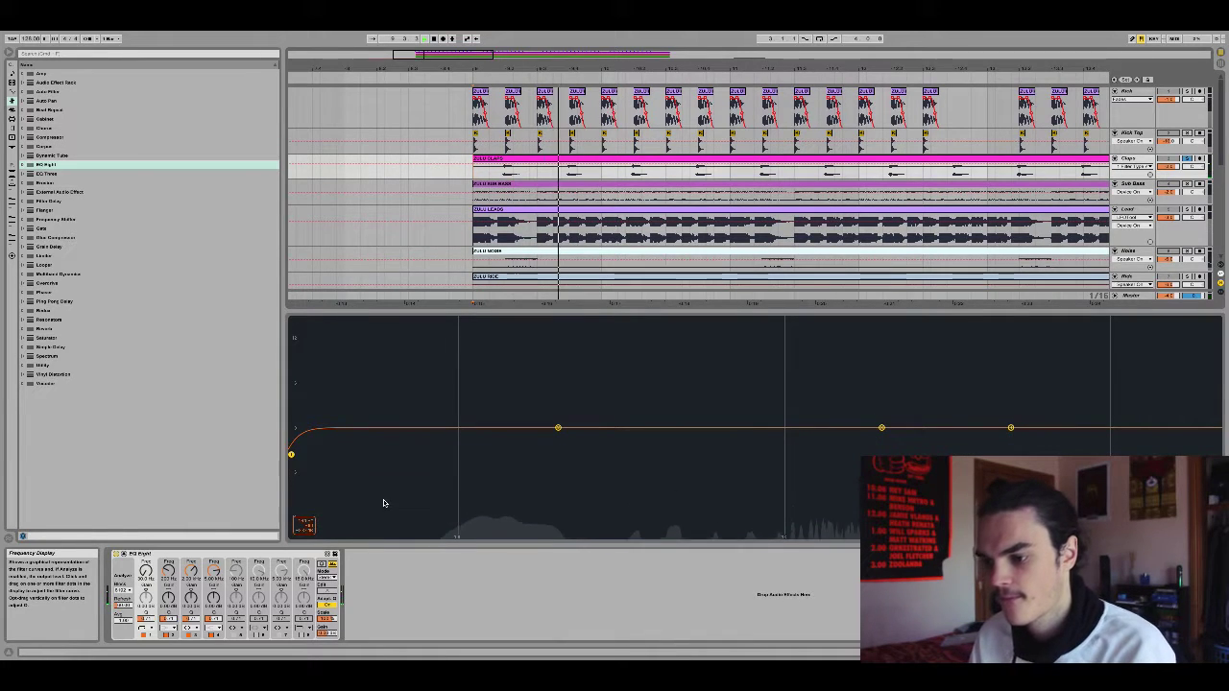
pyautogui.press('space')
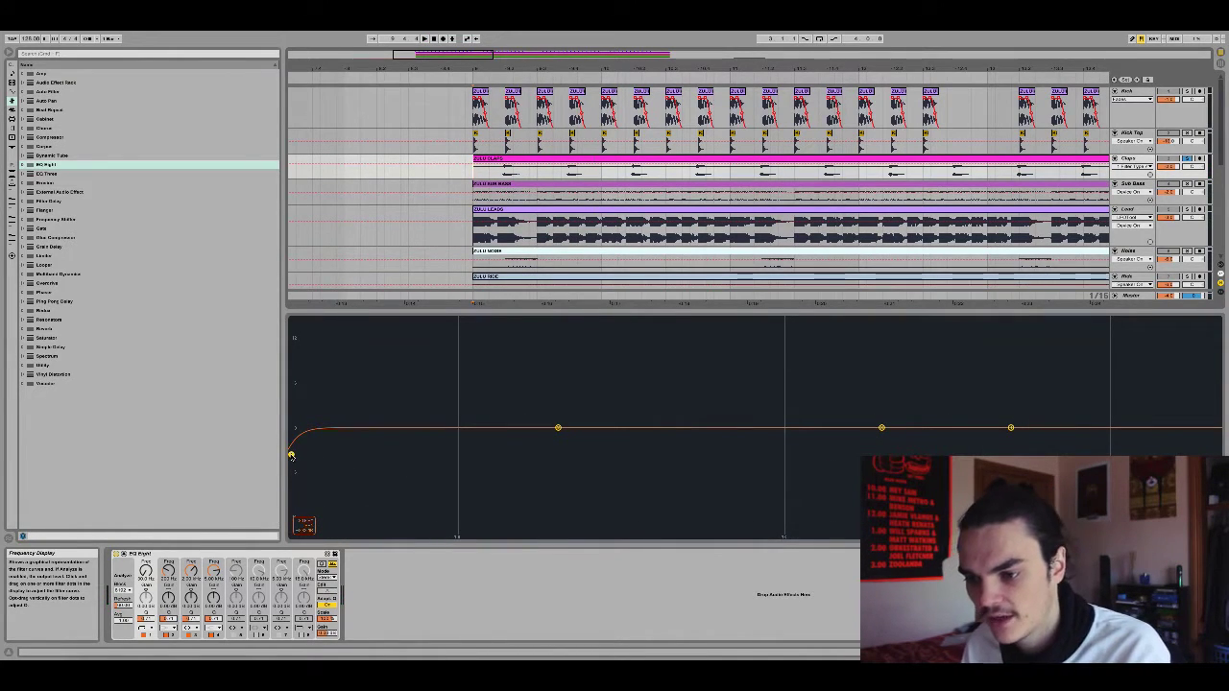
pyautogui.moveTo(291, 455); pyautogui.dragTo(539, 450)
pyautogui.press('space')
pyautogui.press('space')
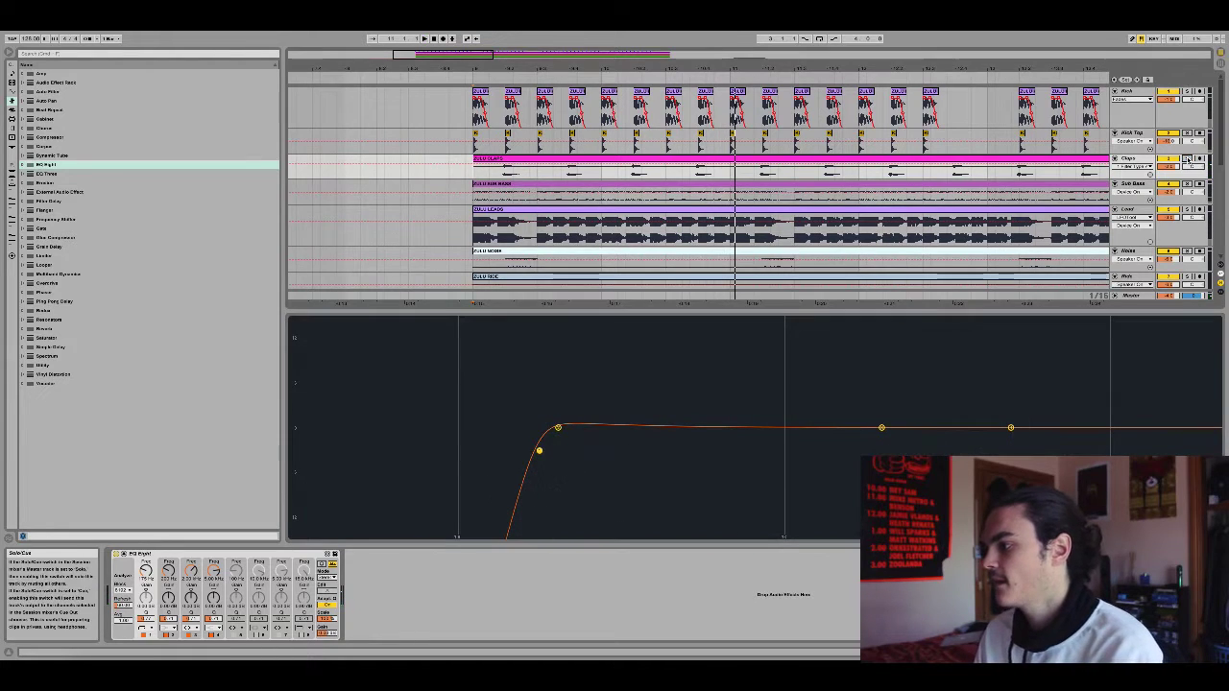
pyautogui.hotkey('ctrl', 'alt', 'l')
# Play the Claps track in solo, then solo the Sub Bass track and bring up its LFOTool curve.
pyautogui.hscroll(5, 944, 216)
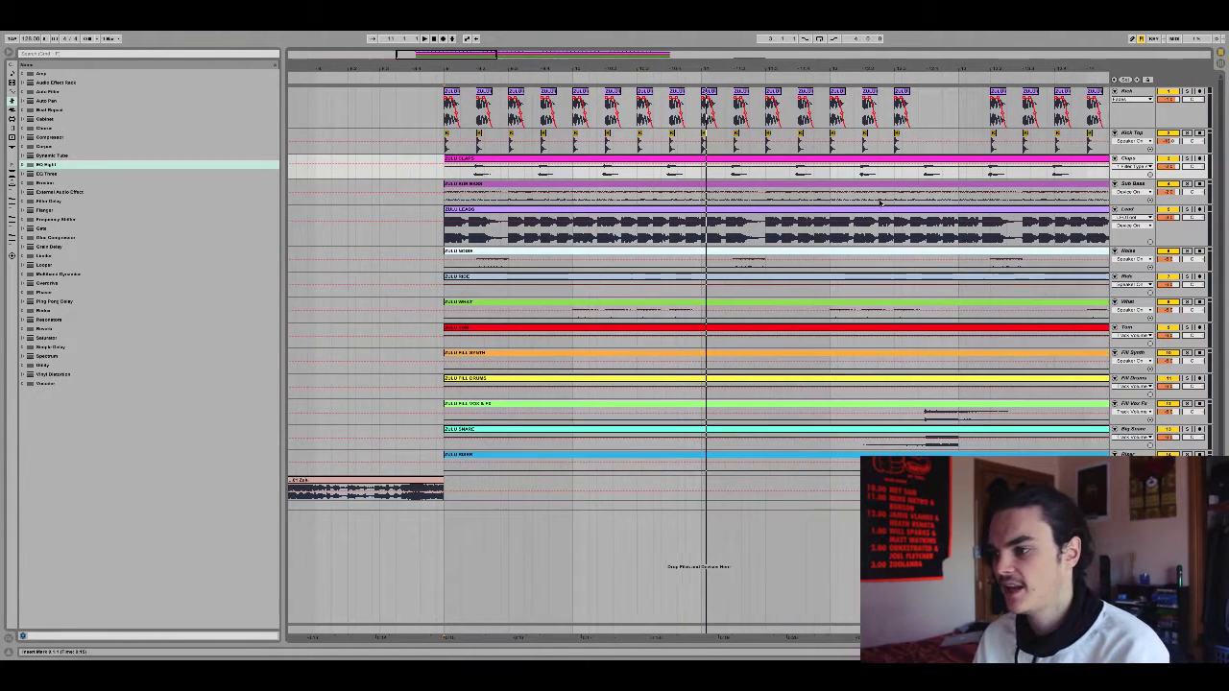
pyautogui.hscroll(2, 941, 216)
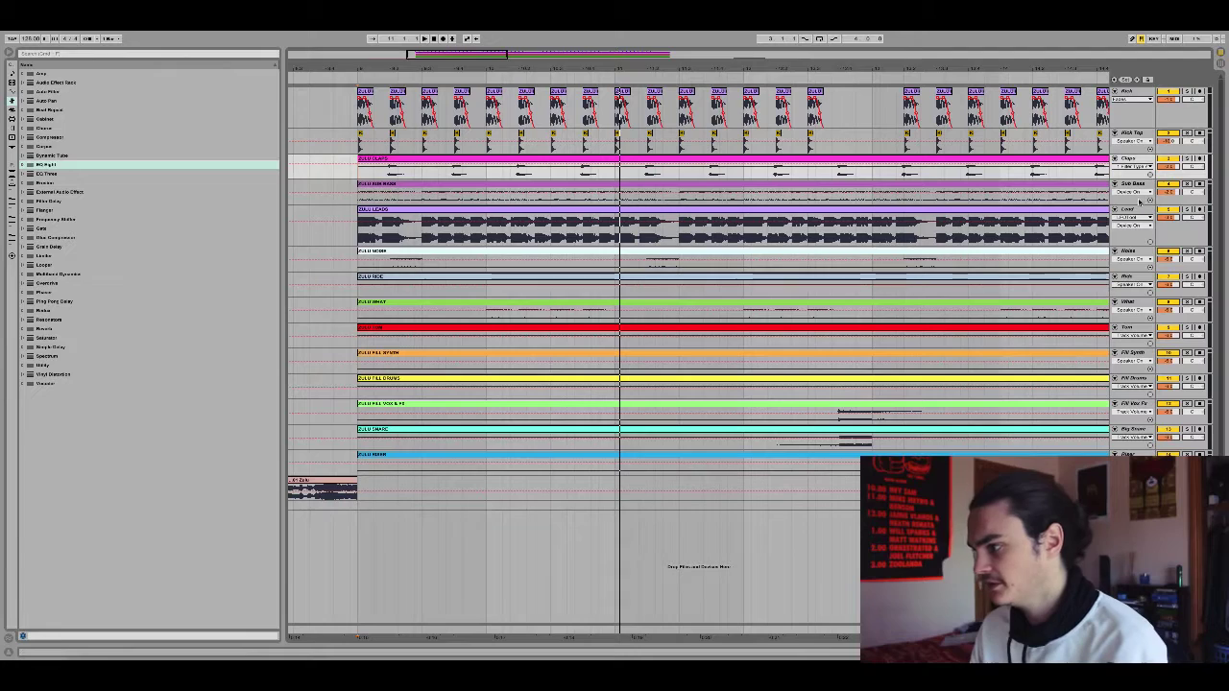
pyautogui.click(1187, 157)
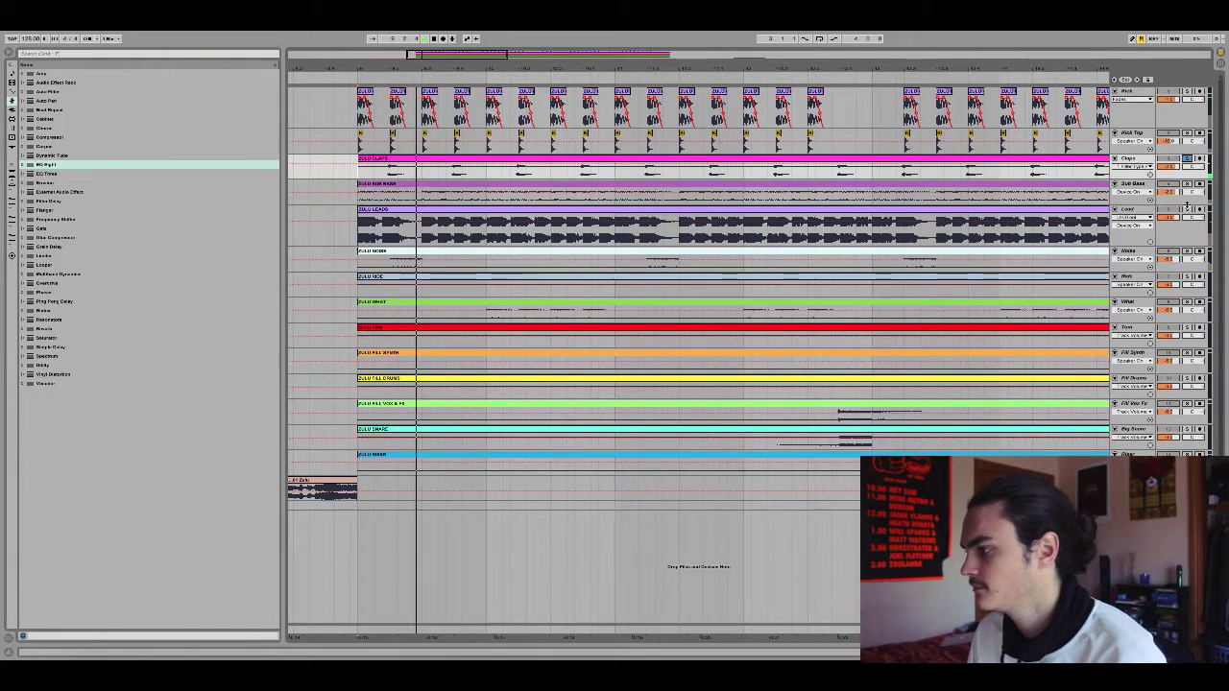
pyautogui.click(1129, 185)
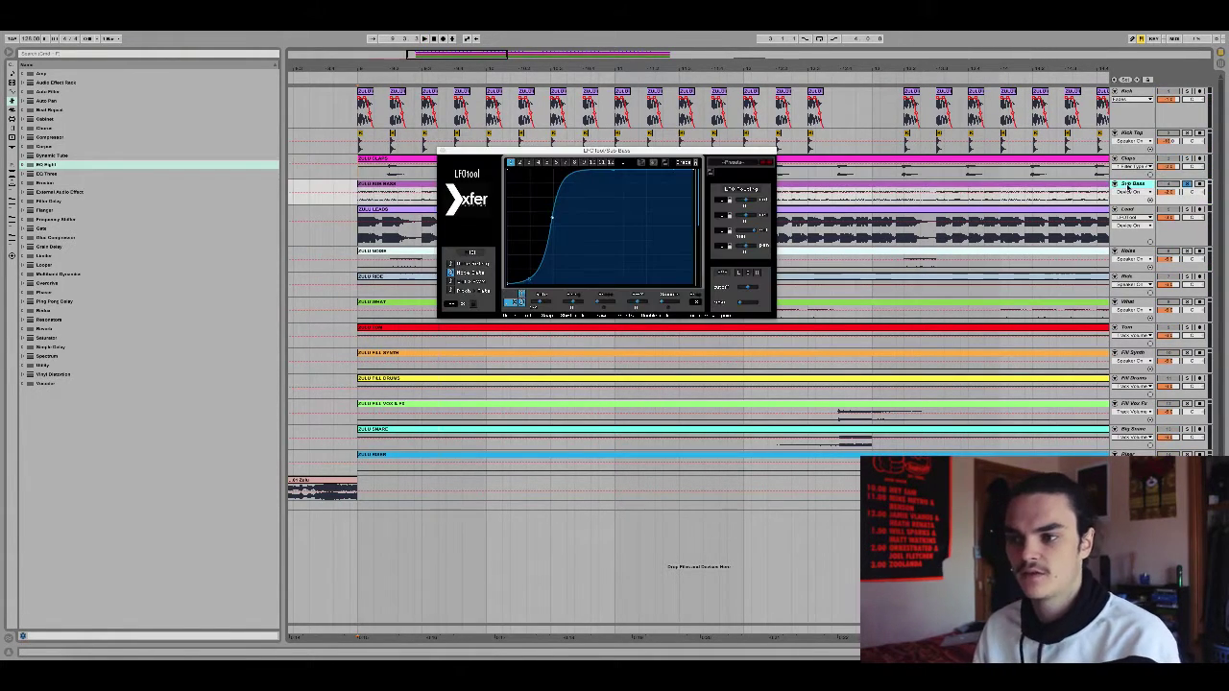
# Solo the Lead track and add an EQ Eight after LFOTool with a steep low cut just below the second band.
pyautogui.click(1148, 208)
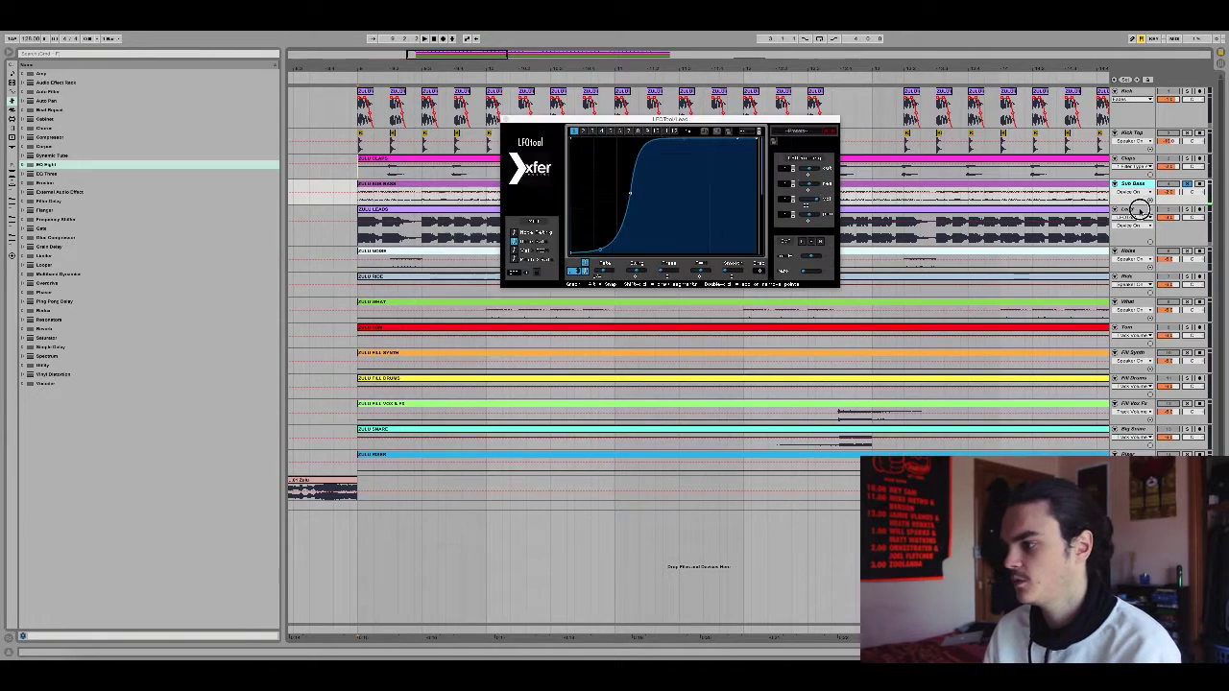
pyautogui.doubleClick(1134, 209)
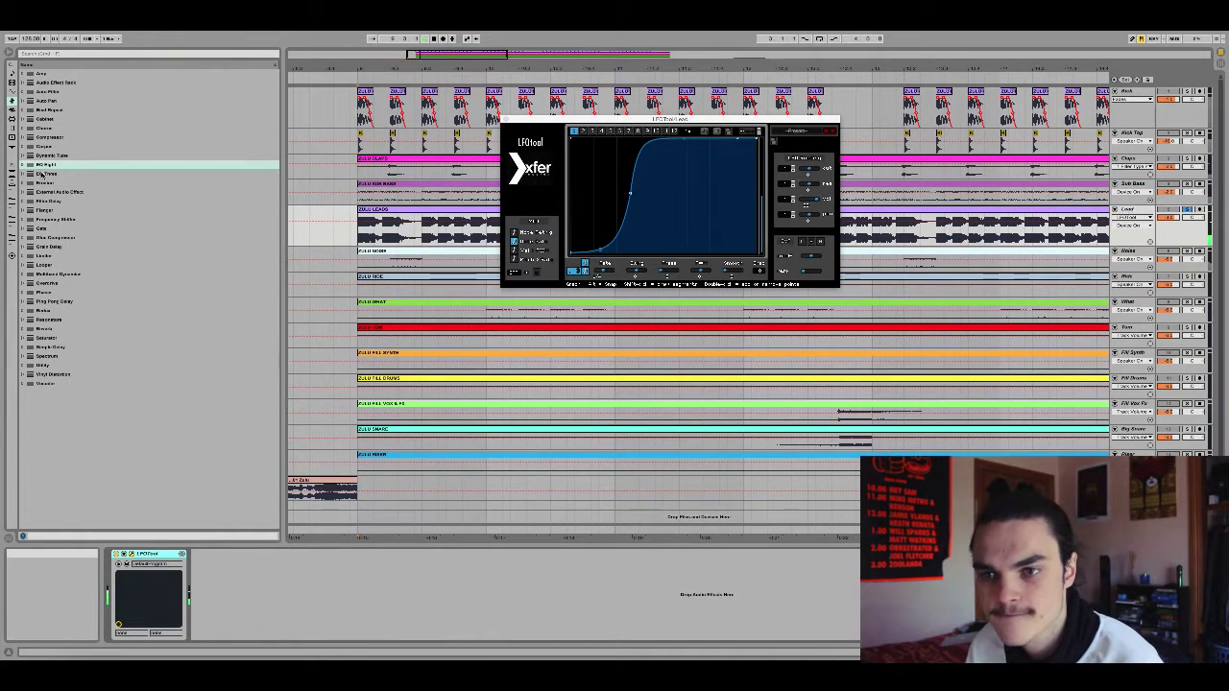
pyautogui.moveTo(46, 165); pyautogui.dragTo(257, 598)
pyautogui.click(224, 629)
pyautogui.click(225, 636)
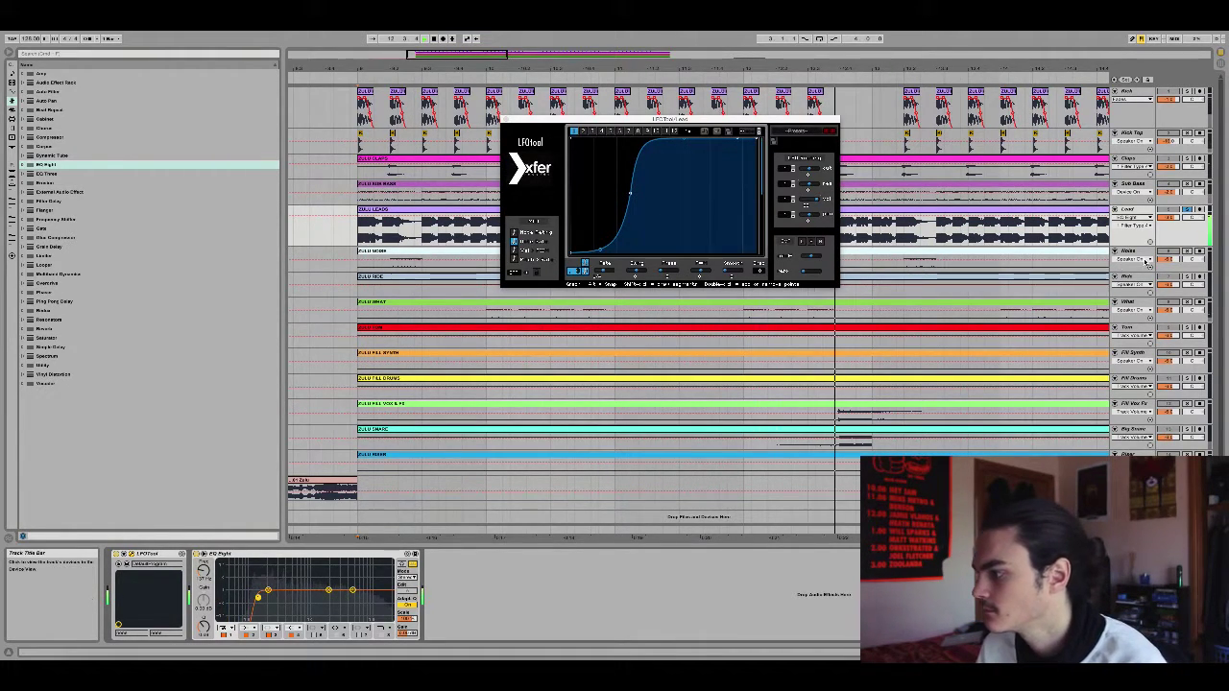
# Enlarge the soloed Noise track and add an EQ Eight with a steep low cut raised to around the third band's frequency.
pyautogui.moveTo(516, 274); pyautogui.dragTo(517, 342)
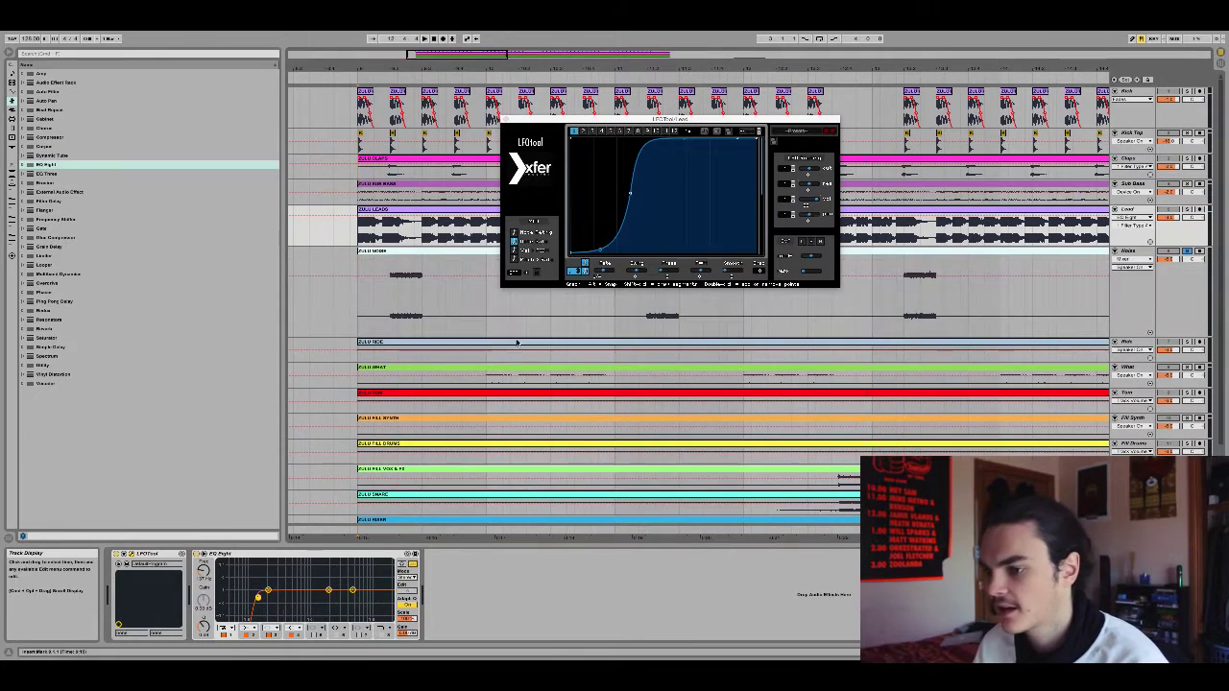
pyautogui.click(384, 327)
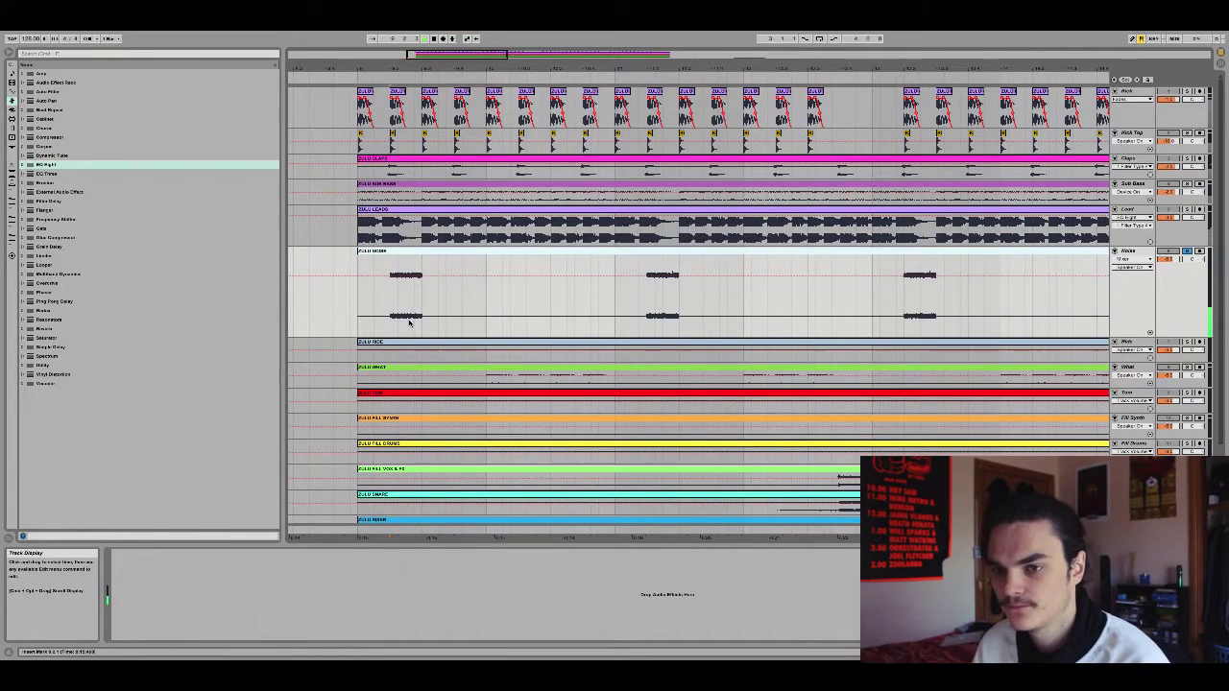
pyautogui.doubleClick(45, 165)
pyautogui.click(145, 628)
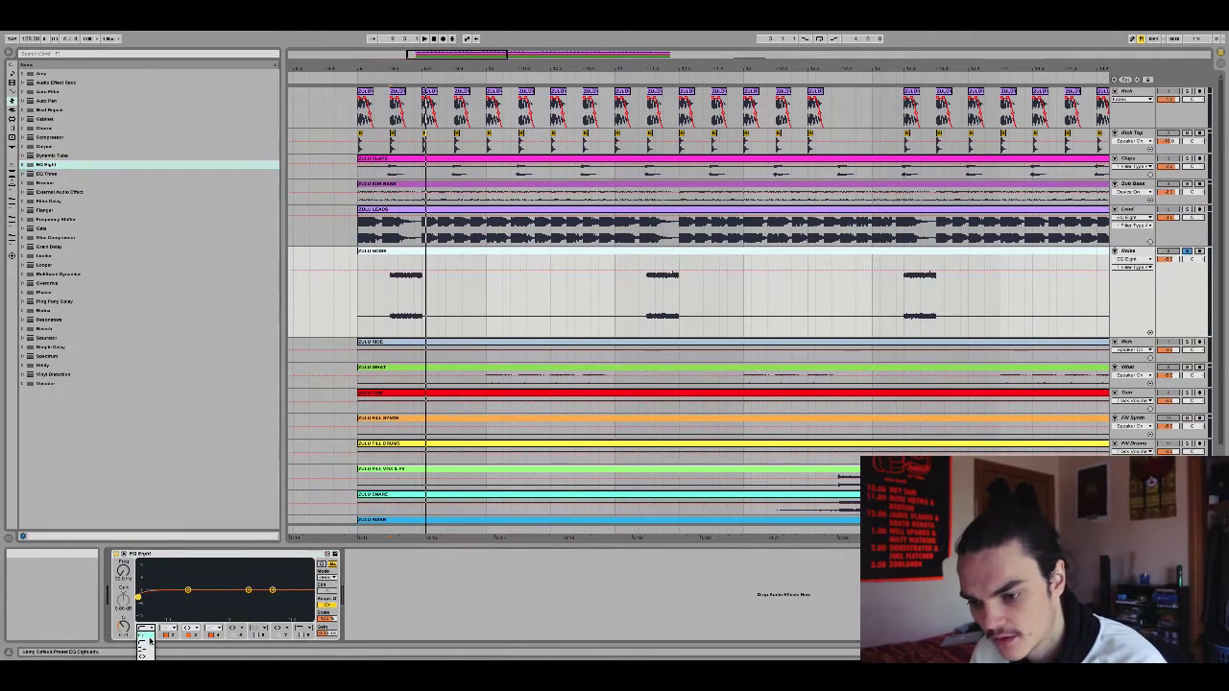
pyautogui.click(145, 638)
pyautogui.moveTo(207, 593); pyautogui.dragTo(249, 594)
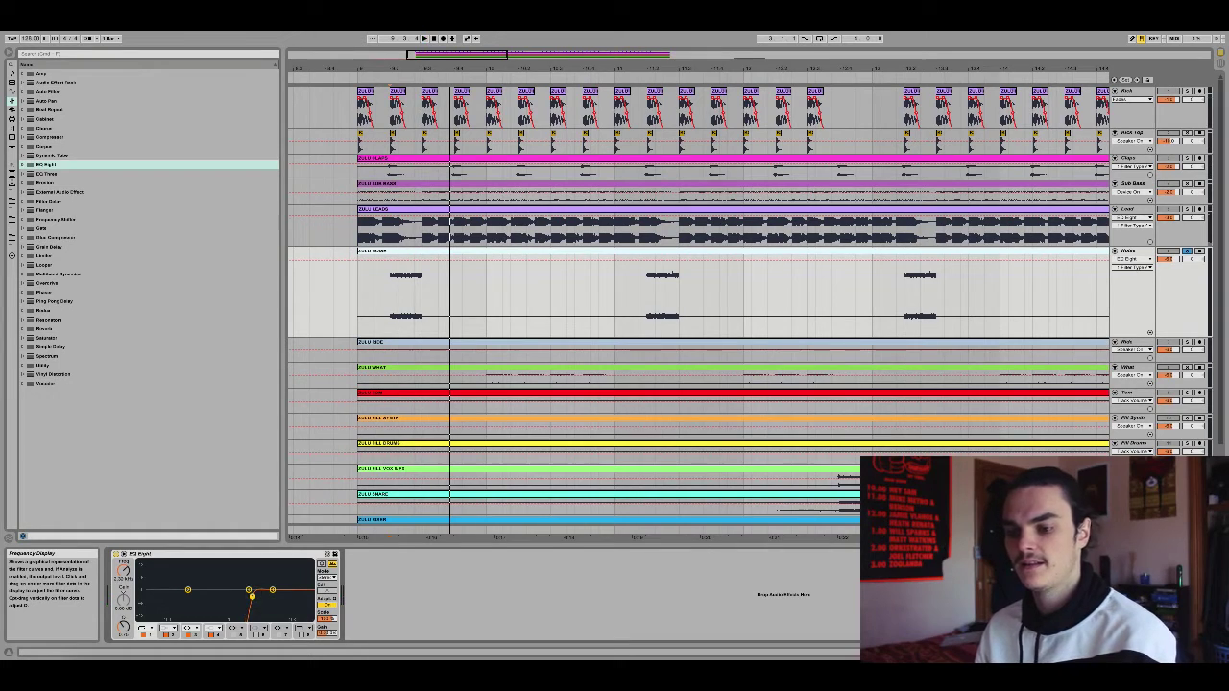
pyautogui.press('space')
pyautogui.press('space')
pyautogui.press('space')
# Solo the Ride track, copy the Noise track's EQ Eight onto it, and lower the low cut slightly during playback.
pyautogui.click(1185, 343)
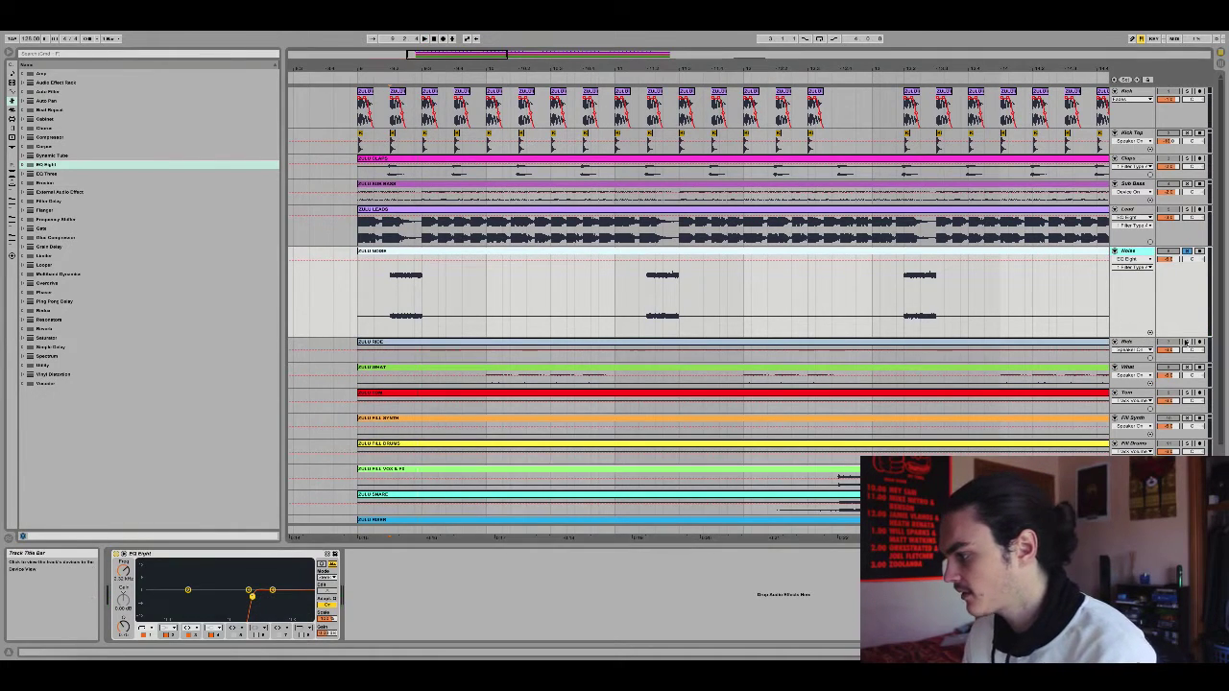
pyautogui.click(958, 358)
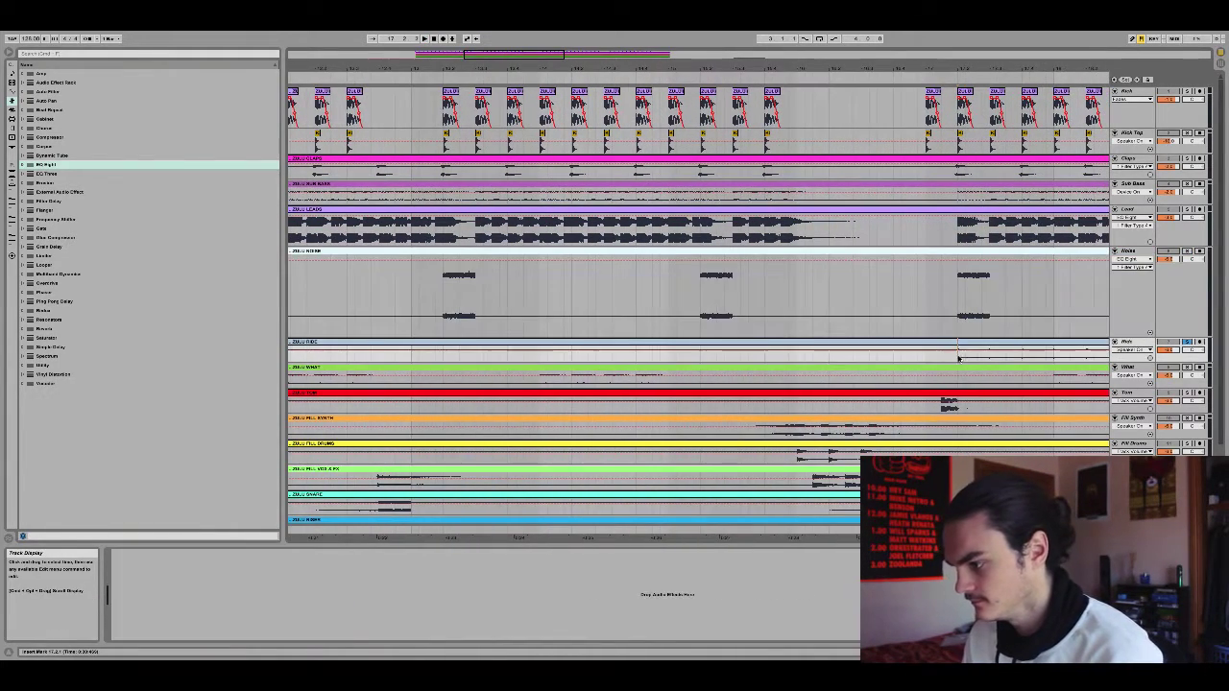
pyautogui.click(949, 329)
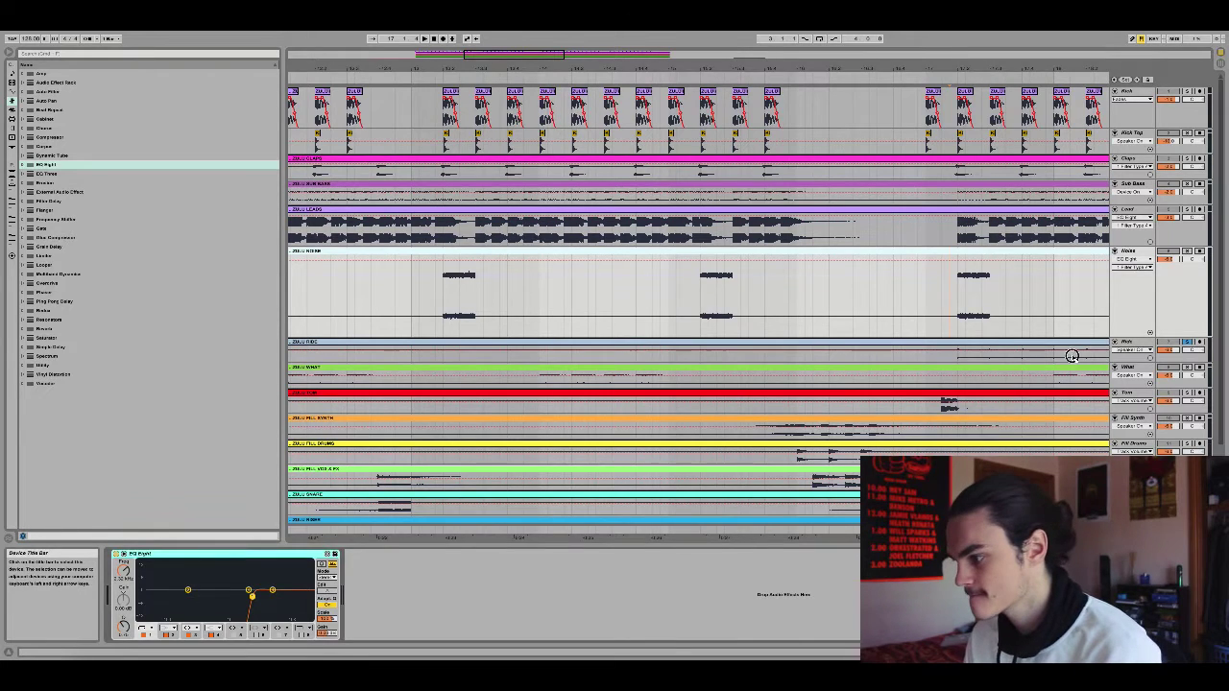
pyautogui.press('space')
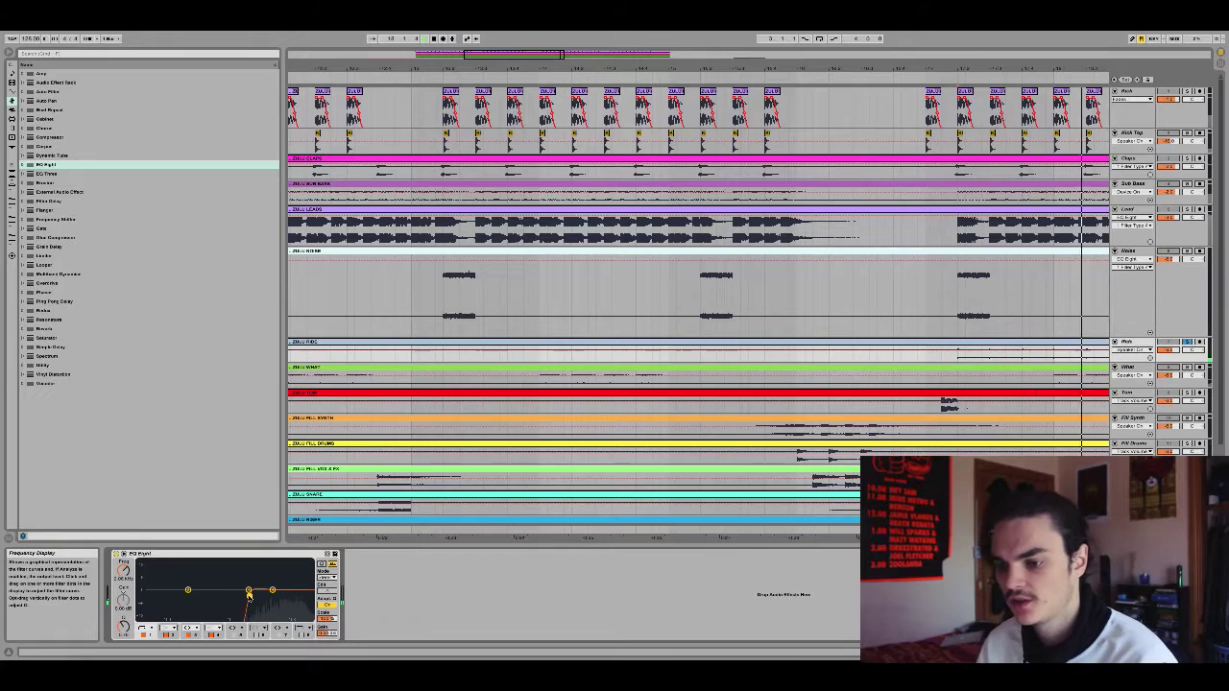
pyautogui.press('space')
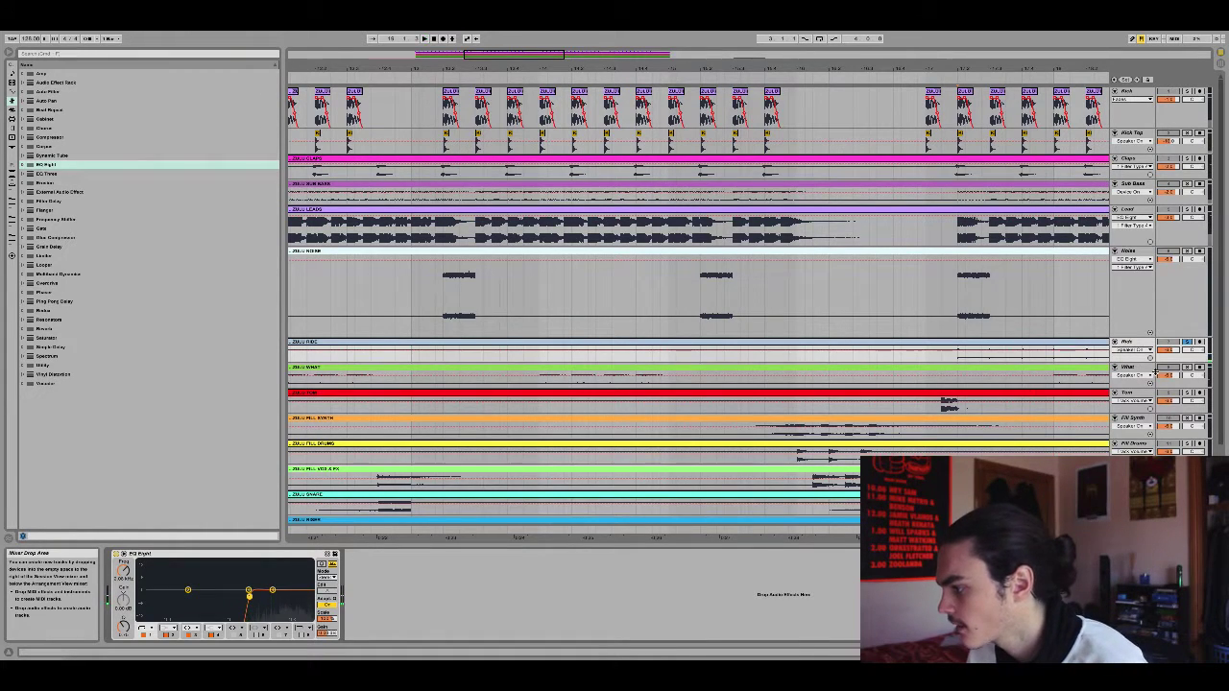
# Solo the What track and add an EQ Eight with a steep low cut raised to around the second band's frequency.
pyautogui.hscroll(3, 979, 386)
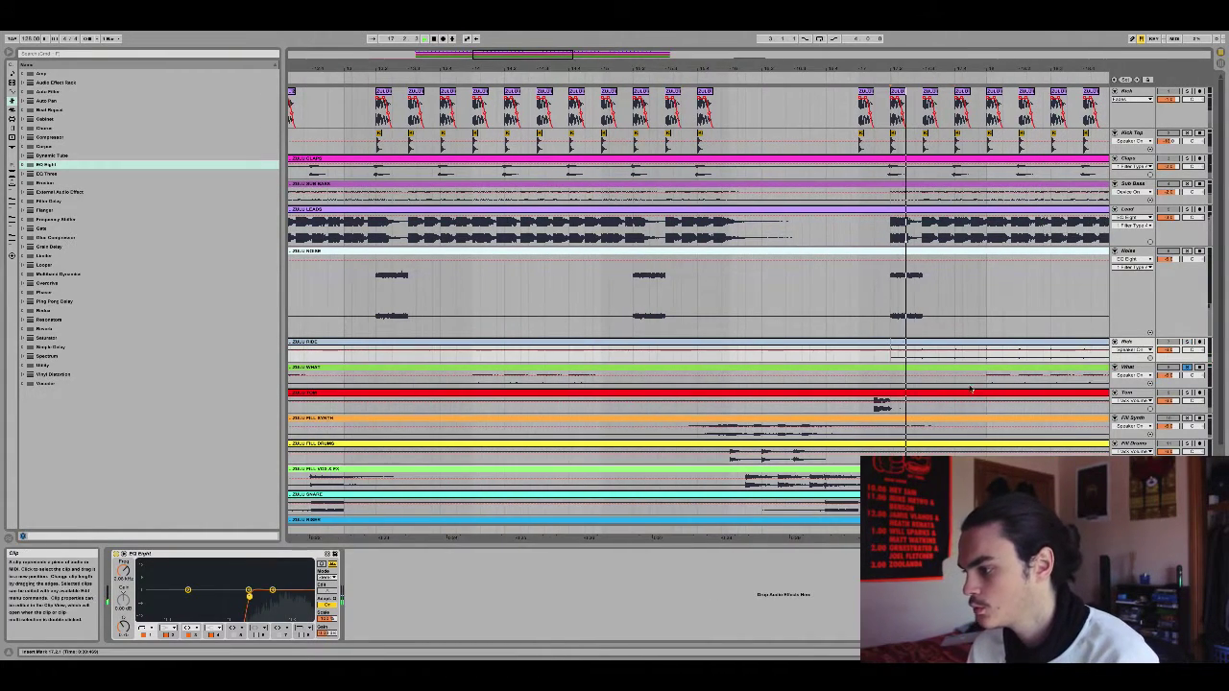
pyautogui.click(979, 387)
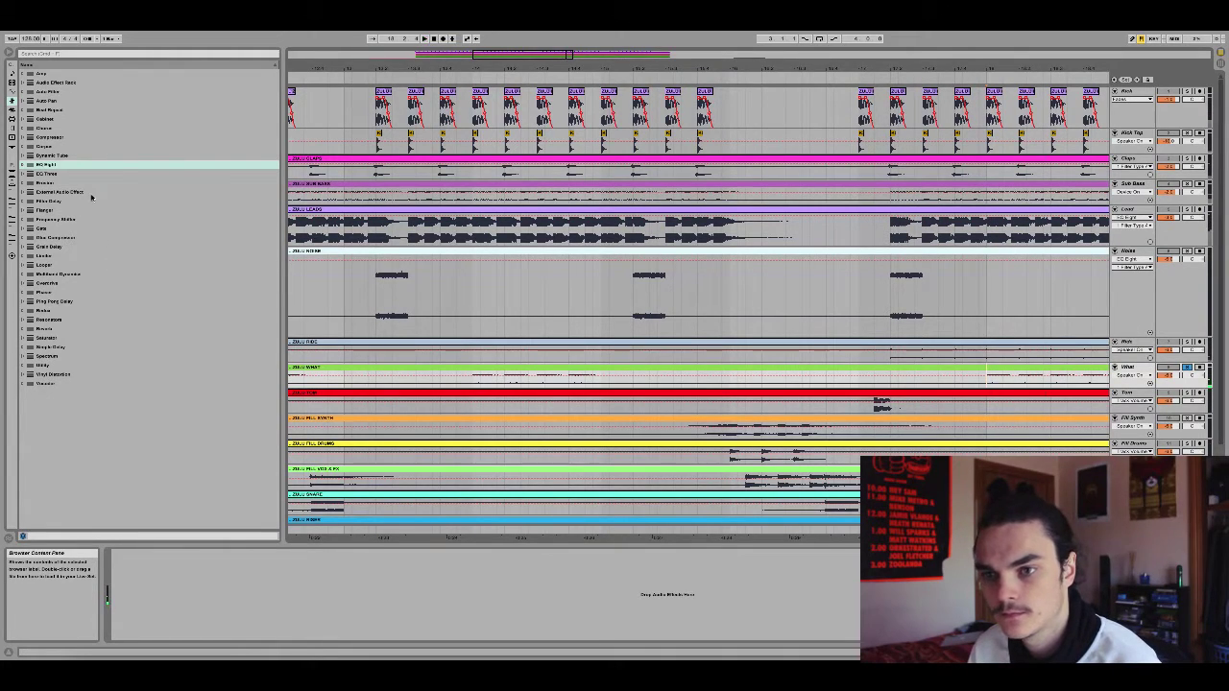
pyautogui.click(58, 164)
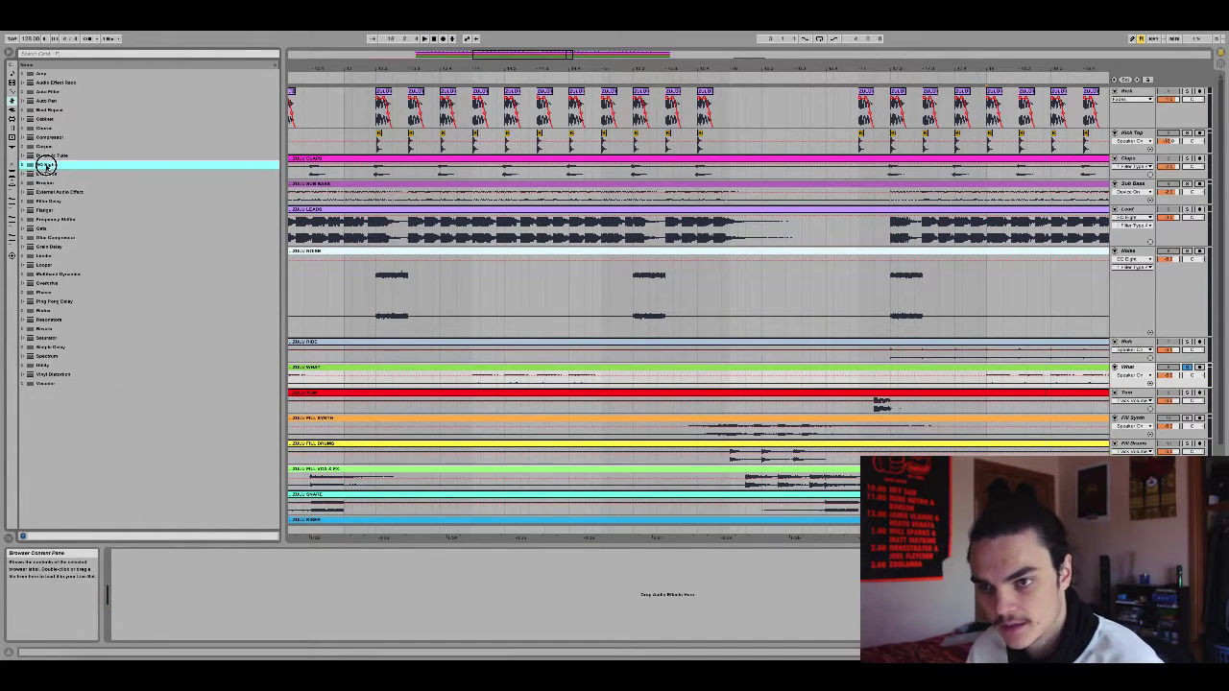
pyautogui.doubleClick(45, 165)
pyautogui.press('space')
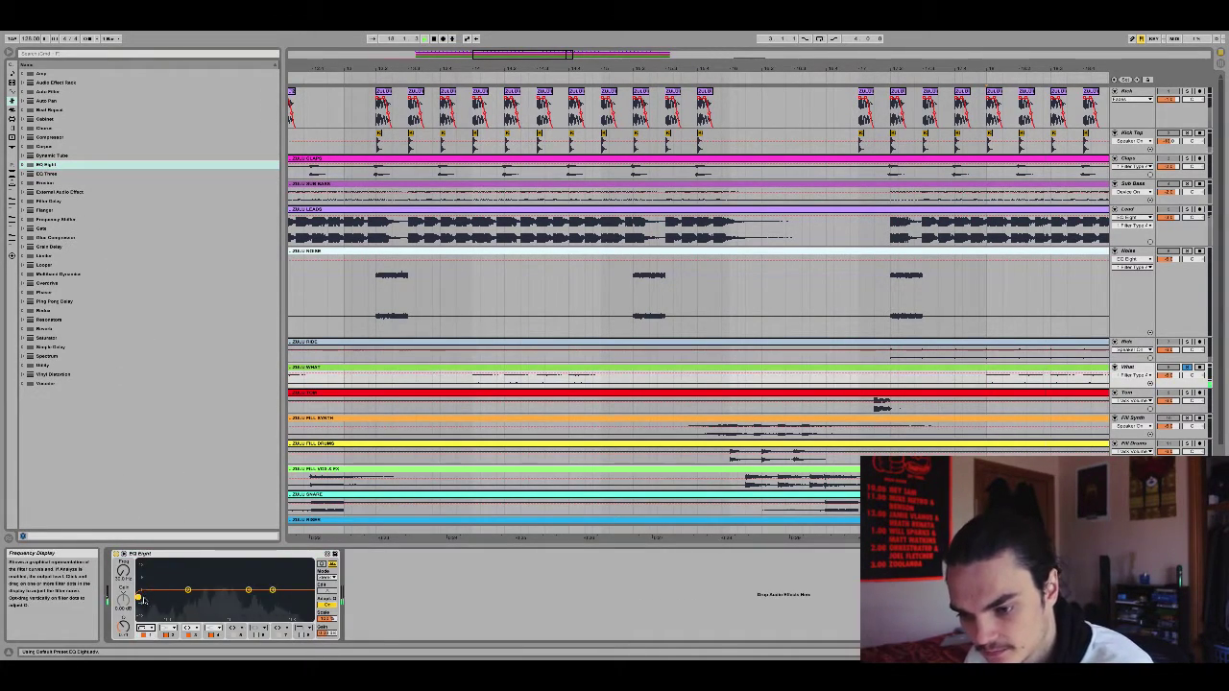
pyautogui.moveTo(139, 597); pyautogui.dragTo(192, 596)
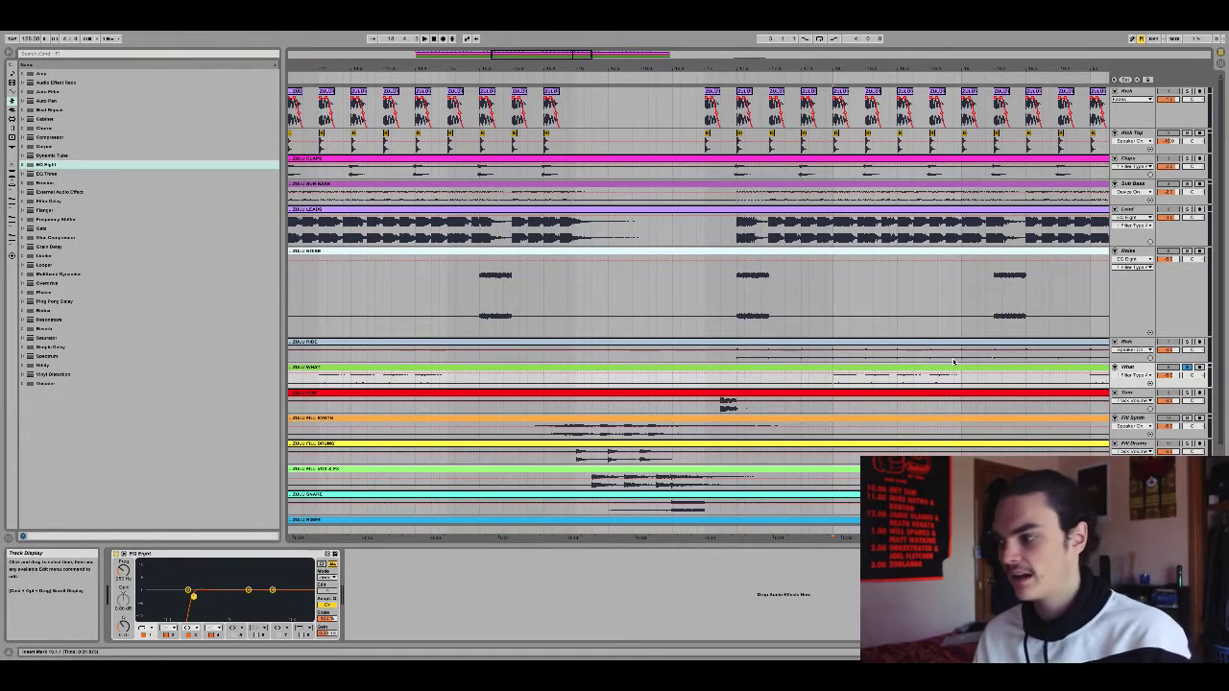
# Unsolo the What track and play the fill section in the full mix from around the Fill Synth entry.
pyautogui.click(1140, 288)
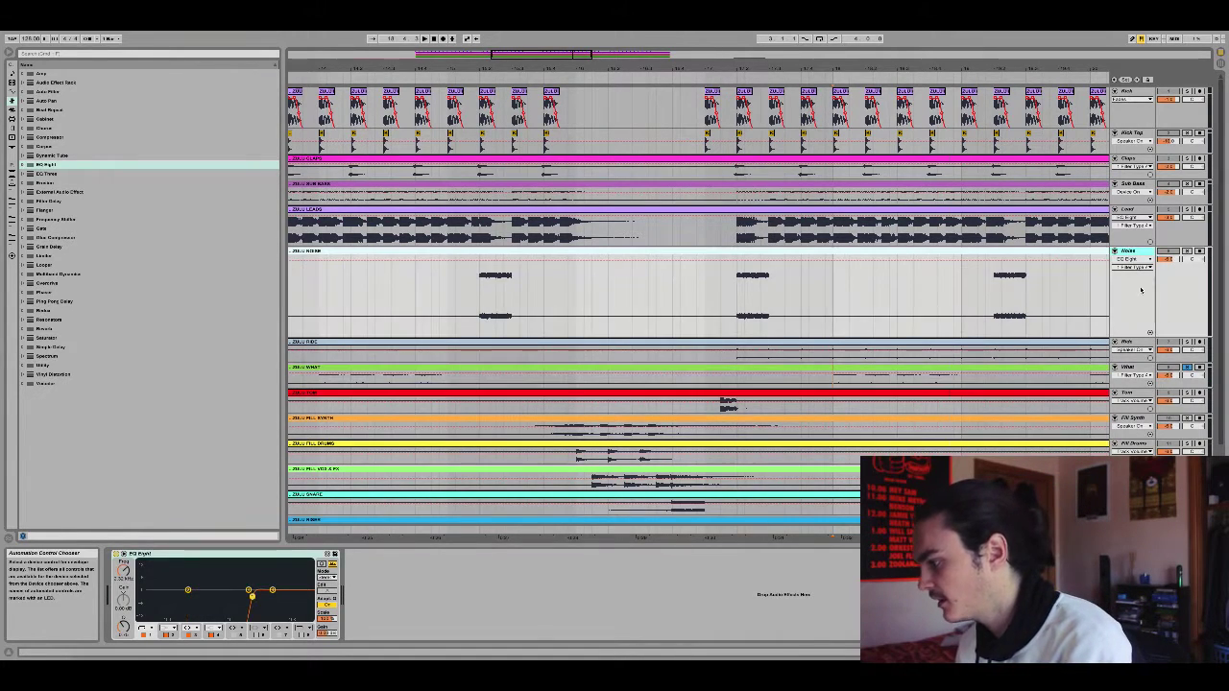
pyautogui.click(1187, 367)
pyautogui.scroll(-1, 1059, 394)
pyautogui.scroll(-1, 1058, 394)
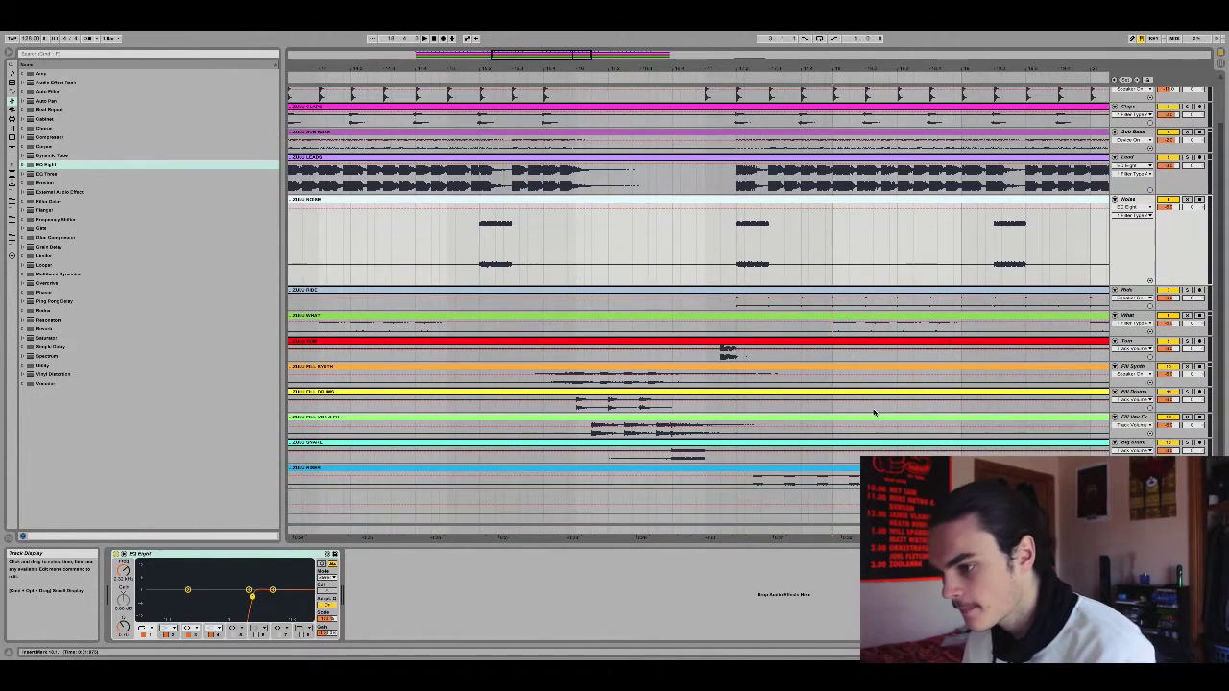
pyautogui.click(579, 384)
pyautogui.press('space')
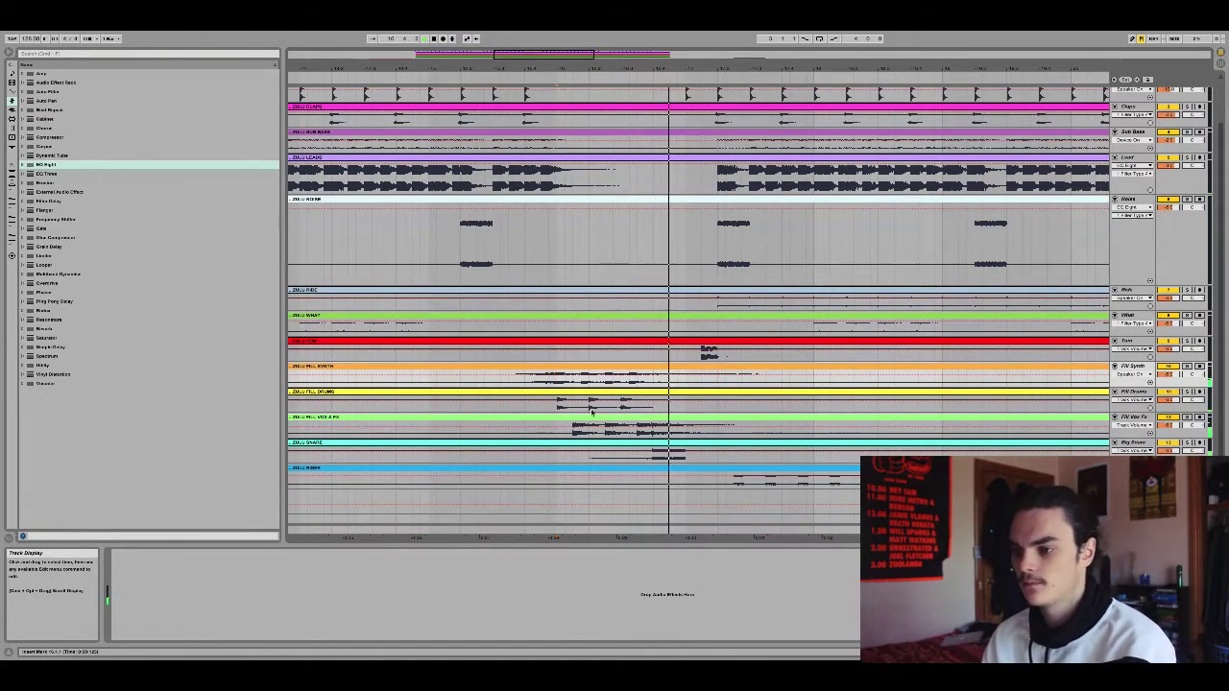
pyautogui.press('space')
pyautogui.click(509, 404)
pyautogui.click(510, 386)
pyautogui.scroll(1, 515, 383)
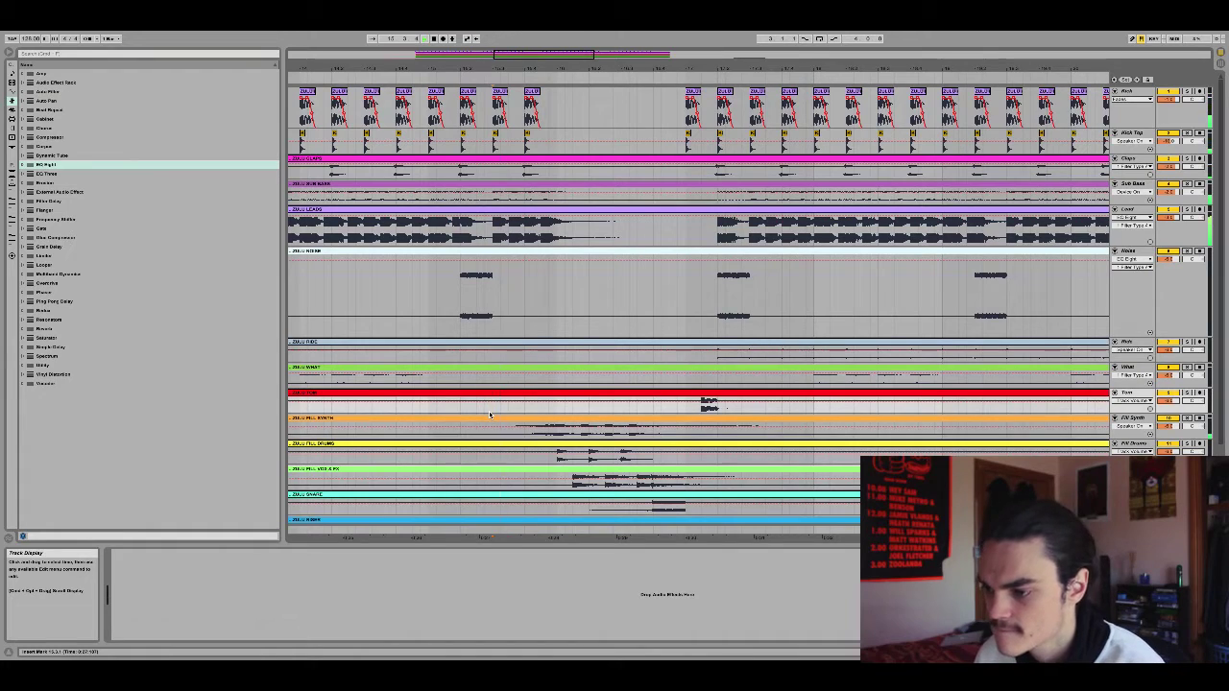
pyautogui.press('space')
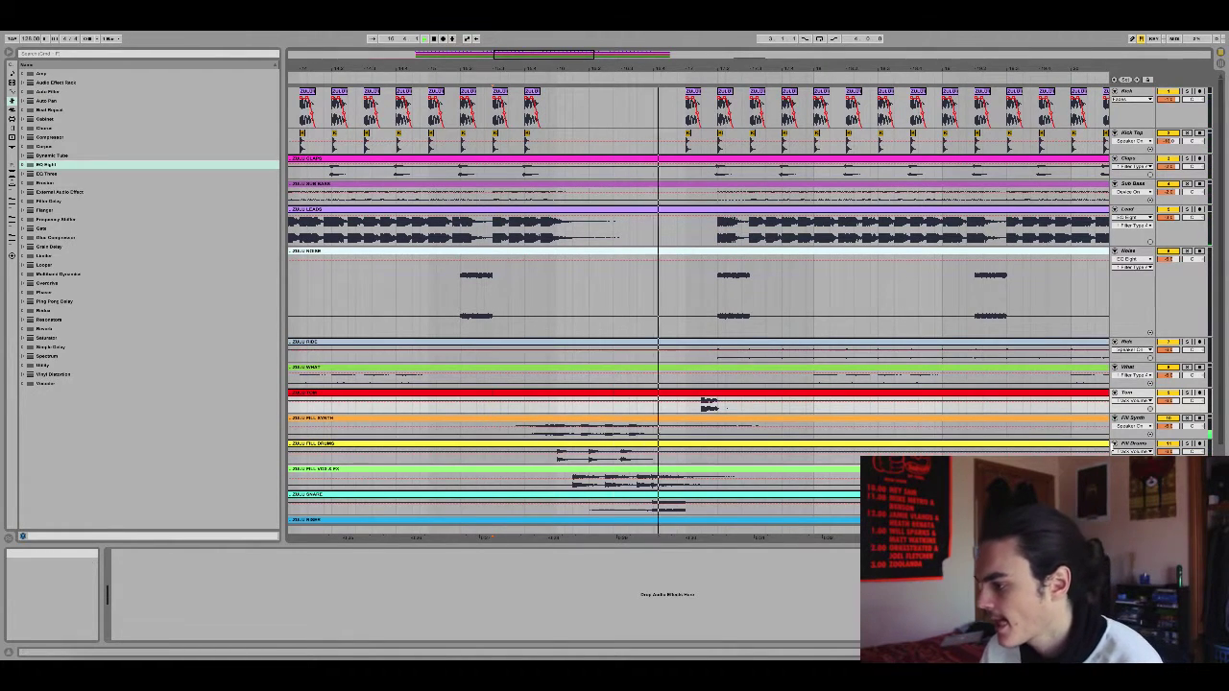
# Solo the Fill Drums track, play it from its first hit, and add an EQ Eight with a steep low cut raised slightly.
pyautogui.click(1131, 445)
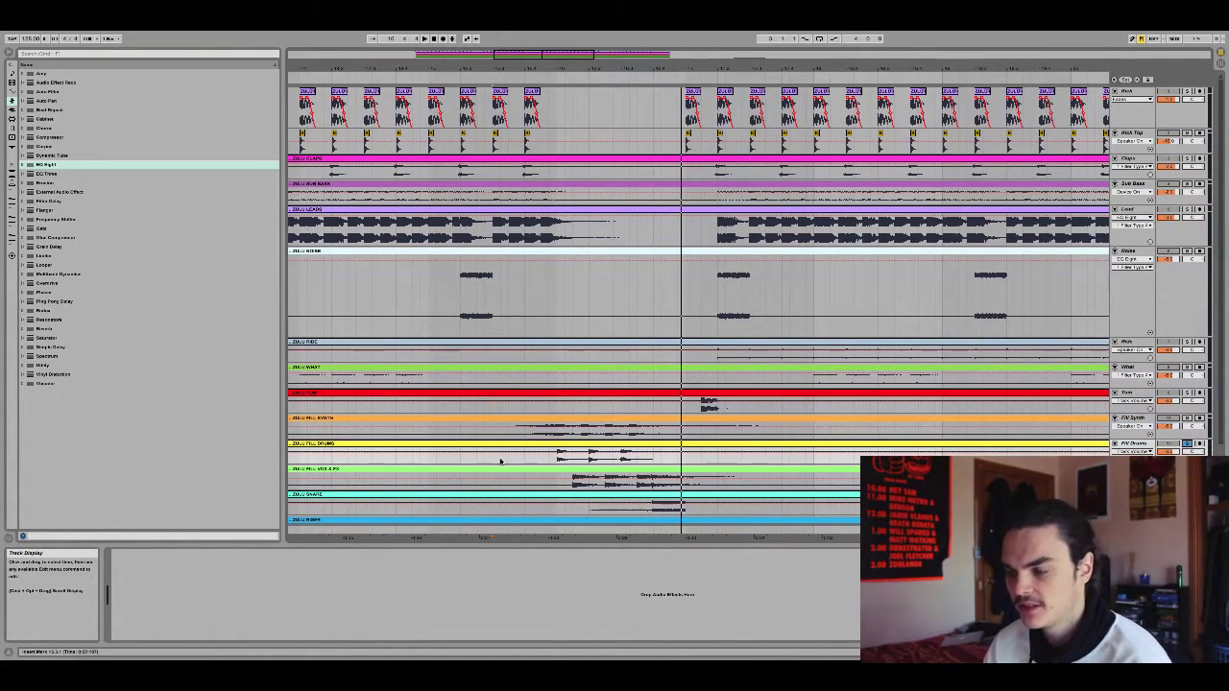
pyautogui.click(559, 454)
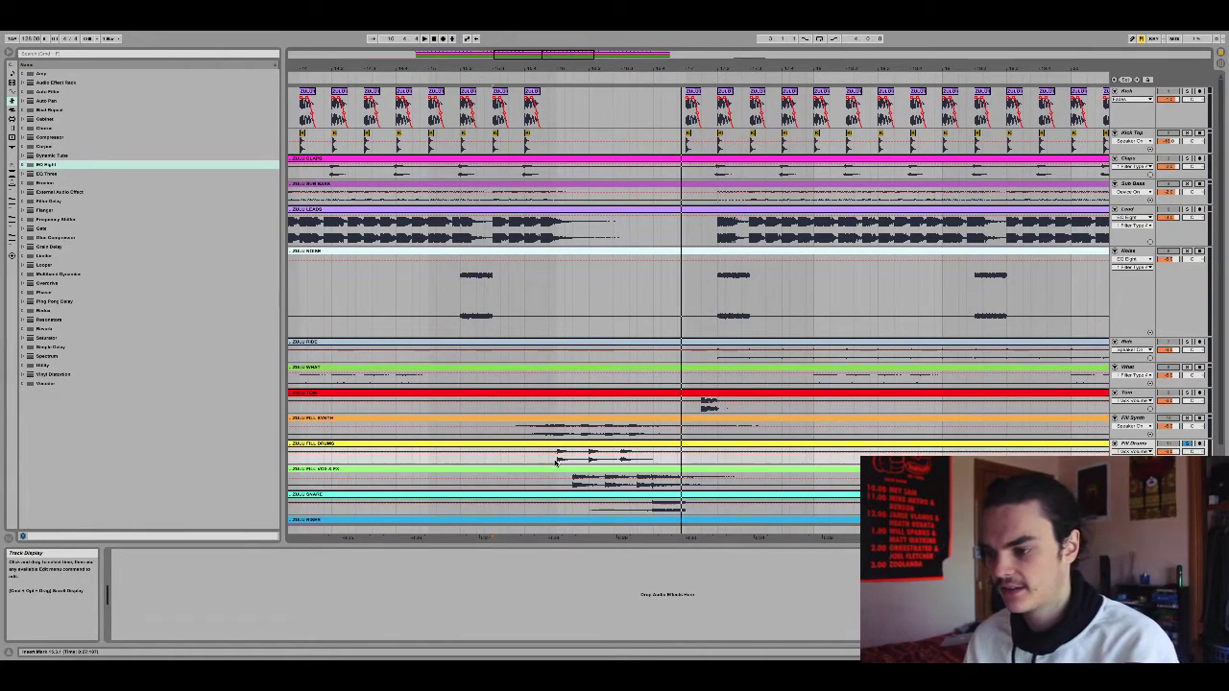
pyautogui.press('space')
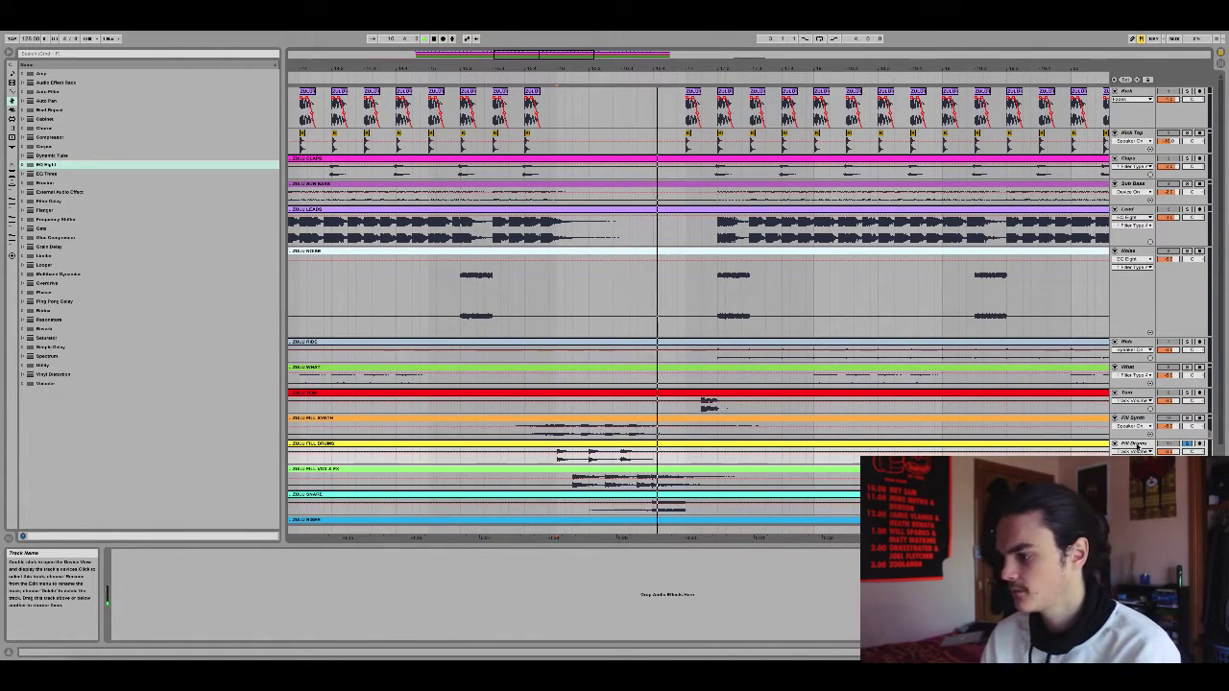
pyautogui.doubleClick(45, 164)
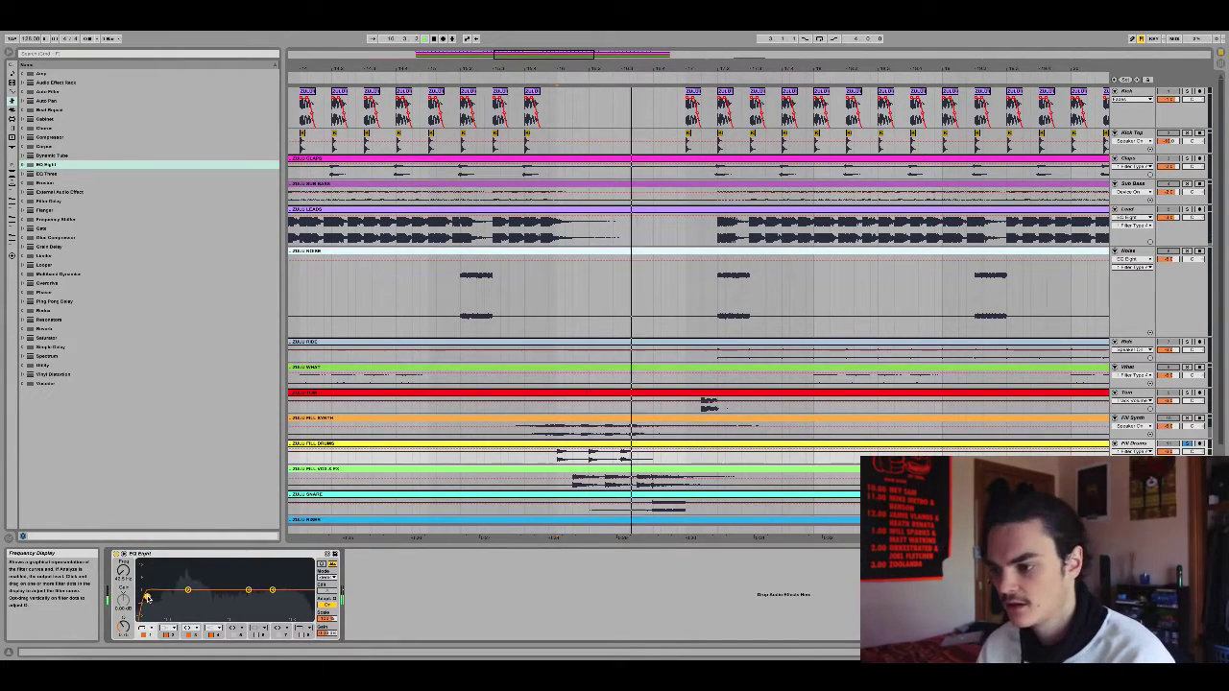
# Solo the Fill Synth track and add an EQ Eight with a steep low cut raised to just below the second band.
pyautogui.click(1133, 419)
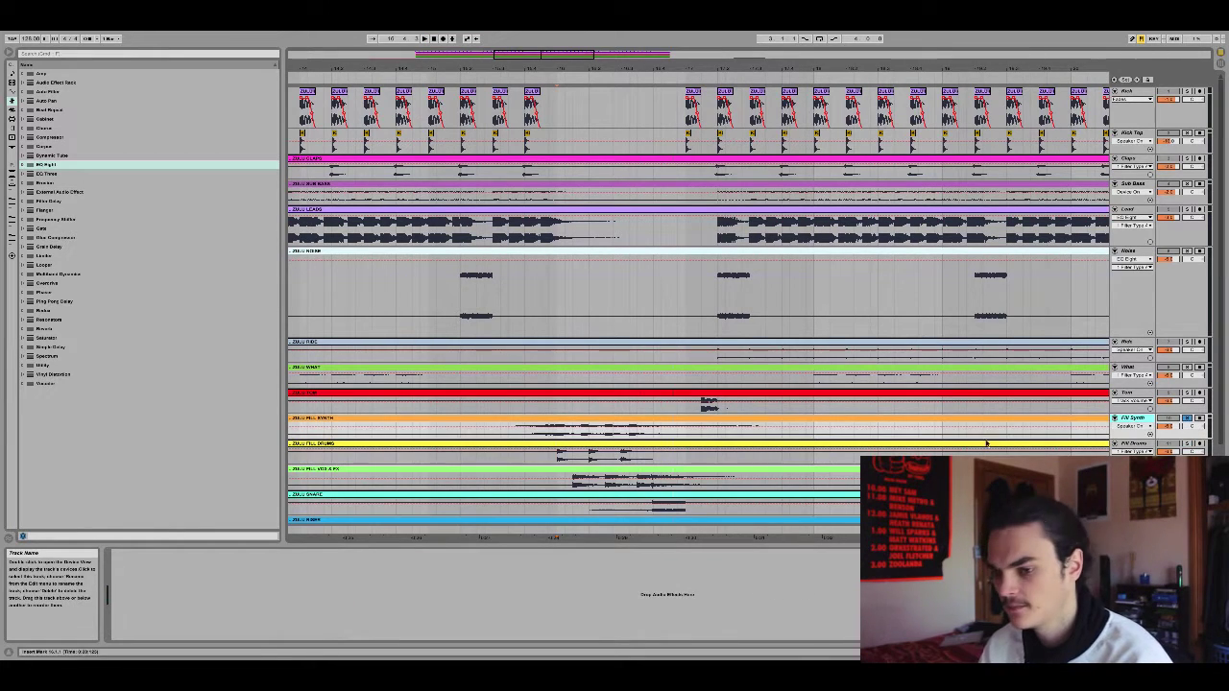
pyautogui.doubleClick(60, 169)
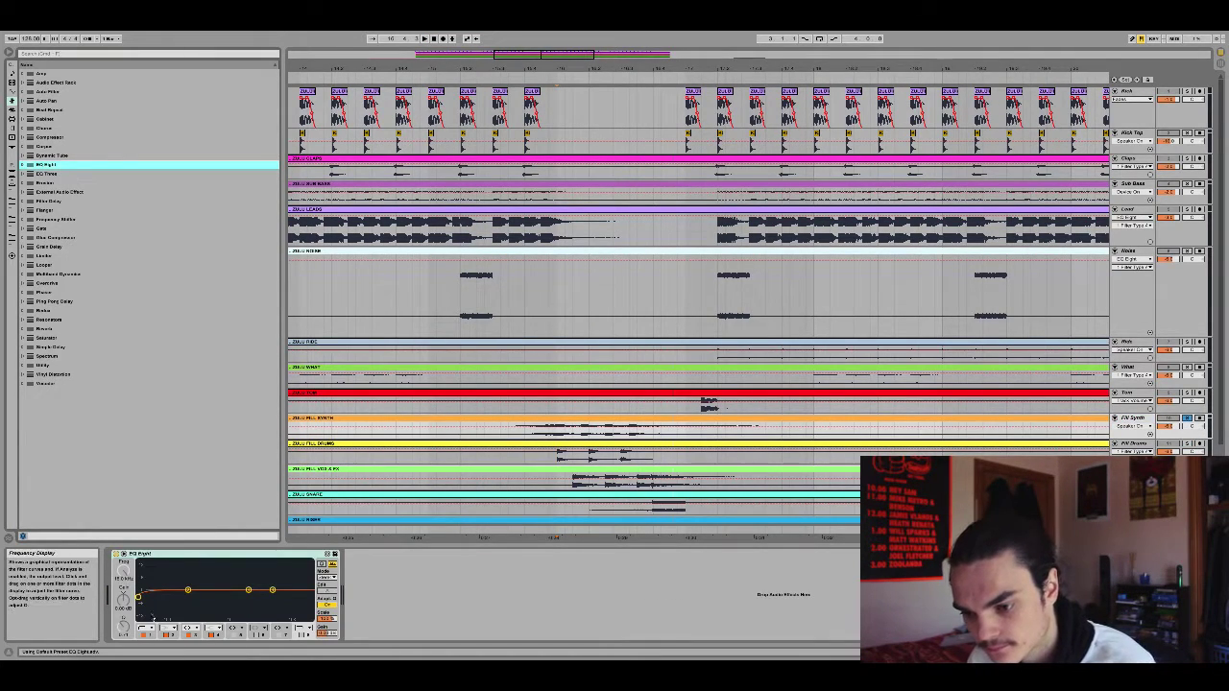
pyautogui.moveTo(138, 597); pyautogui.dragTo(173, 597)
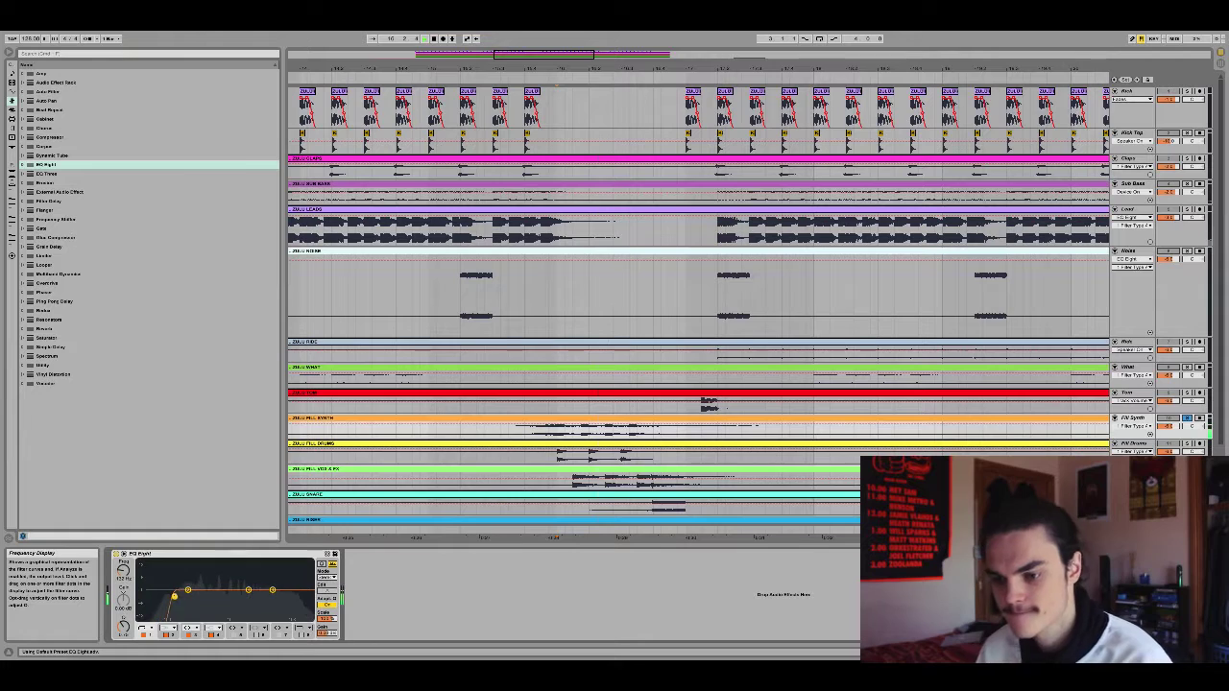
# Solo the Fill Vox & FX track and copy the Fill Synth track's EQ Eight onto it.
pyautogui.scroll(-2, 479, 523)
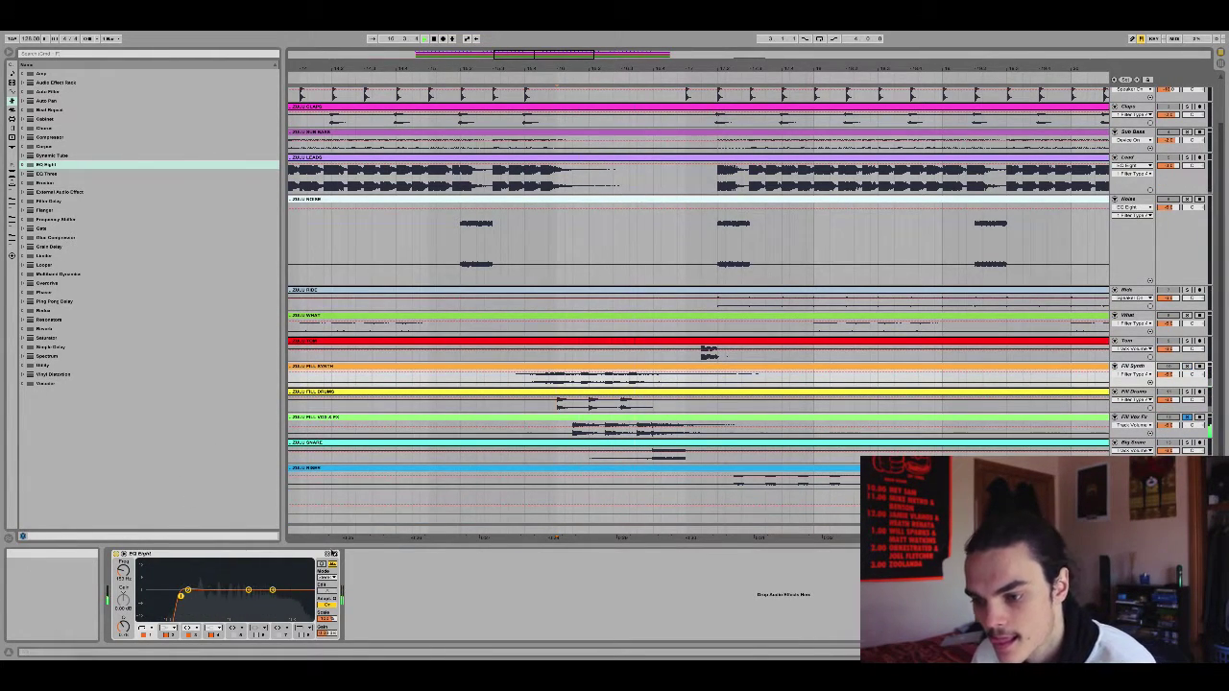
pyautogui.click(331, 554)
pyautogui.press('space')
pyautogui.click(557, 433)
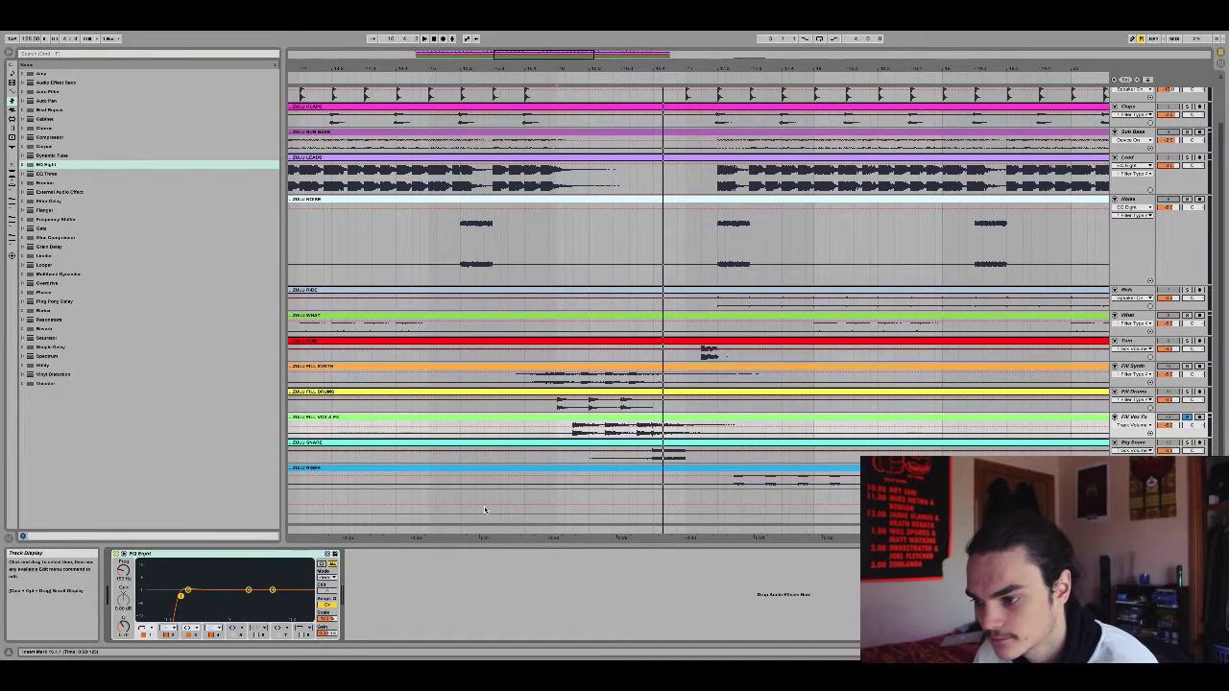
# Audition the soloed Big Snare, play the Riser from its first hit, and add an EQ Eight to the Riser track.
pyautogui.click(586, 455)
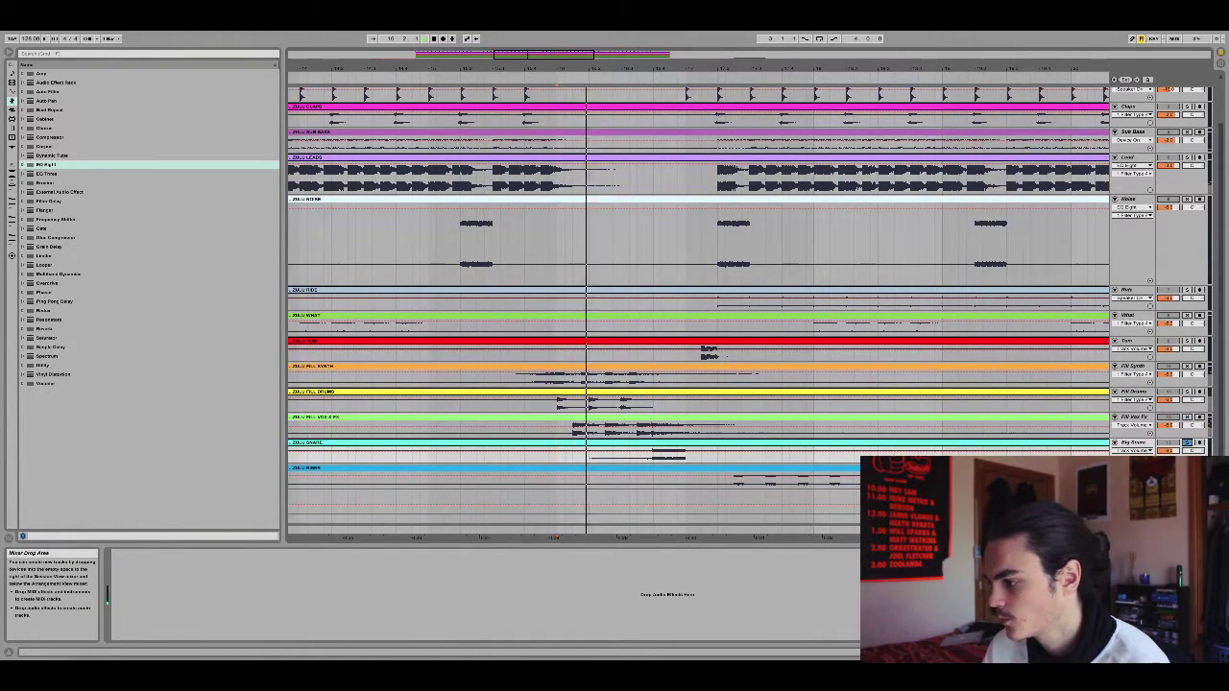
pyautogui.click(745, 483)
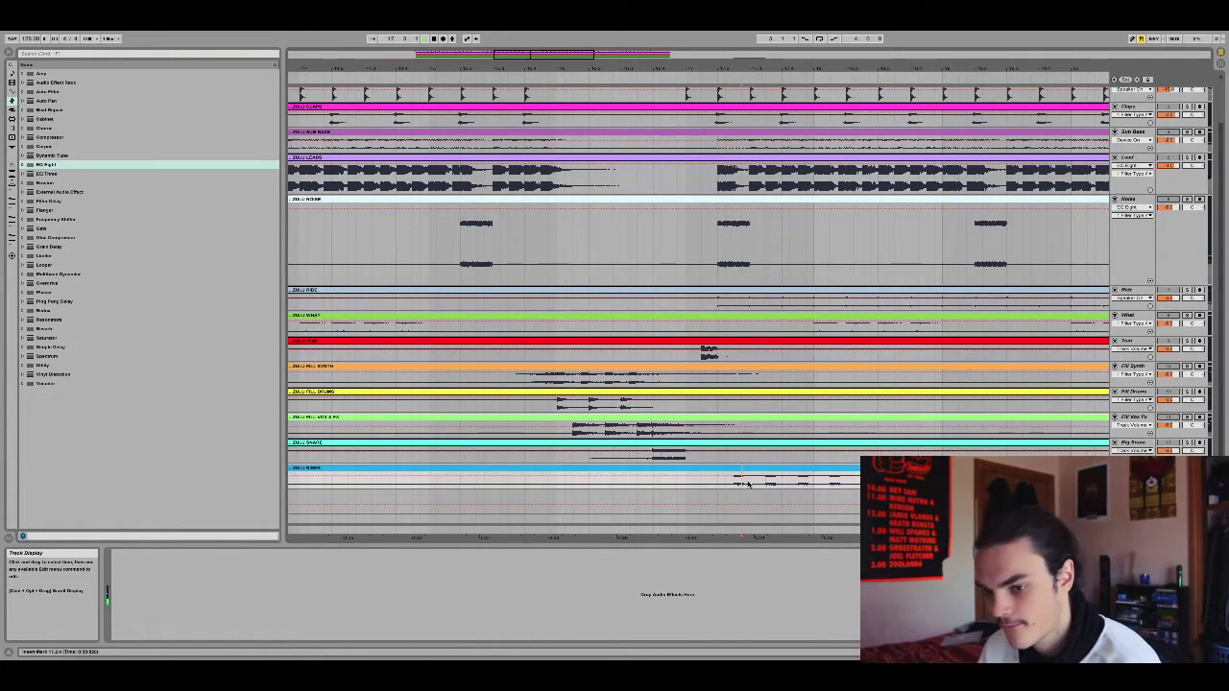
pyautogui.press('space')
pyautogui.doubleClick(46, 165)
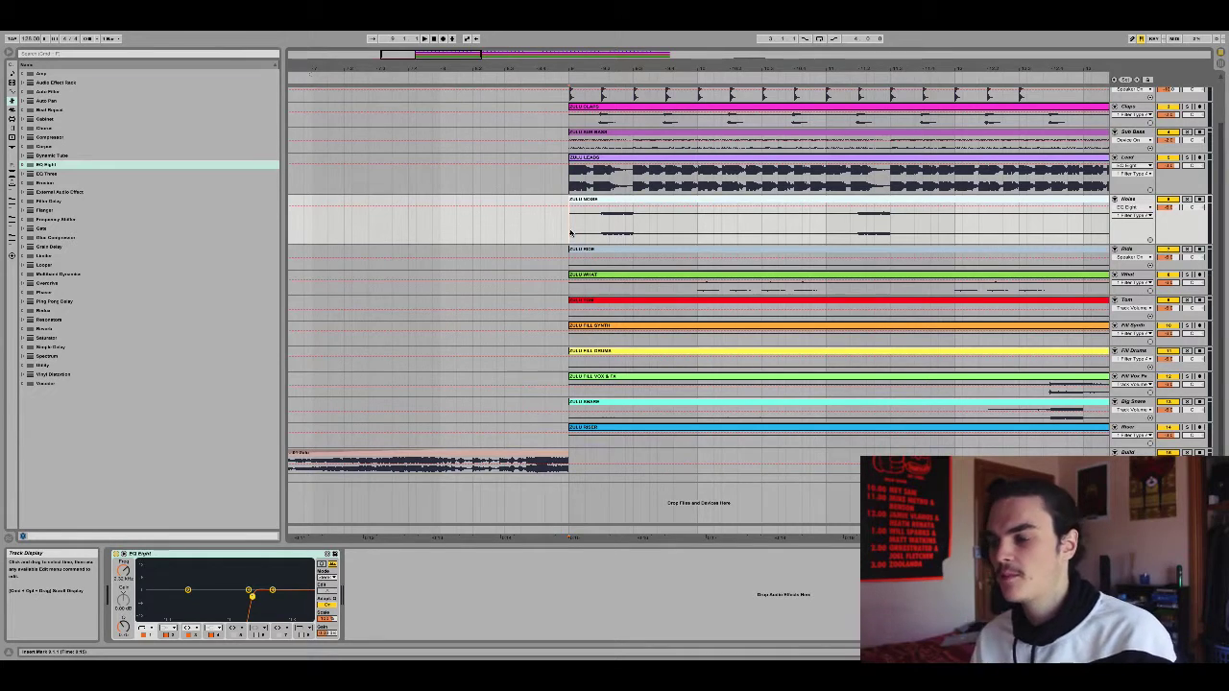
# Play the full mix from bar 9, where the ZULU clips begin, to check the low cuts together.
pyautogui.scroll(2, 570, 233)
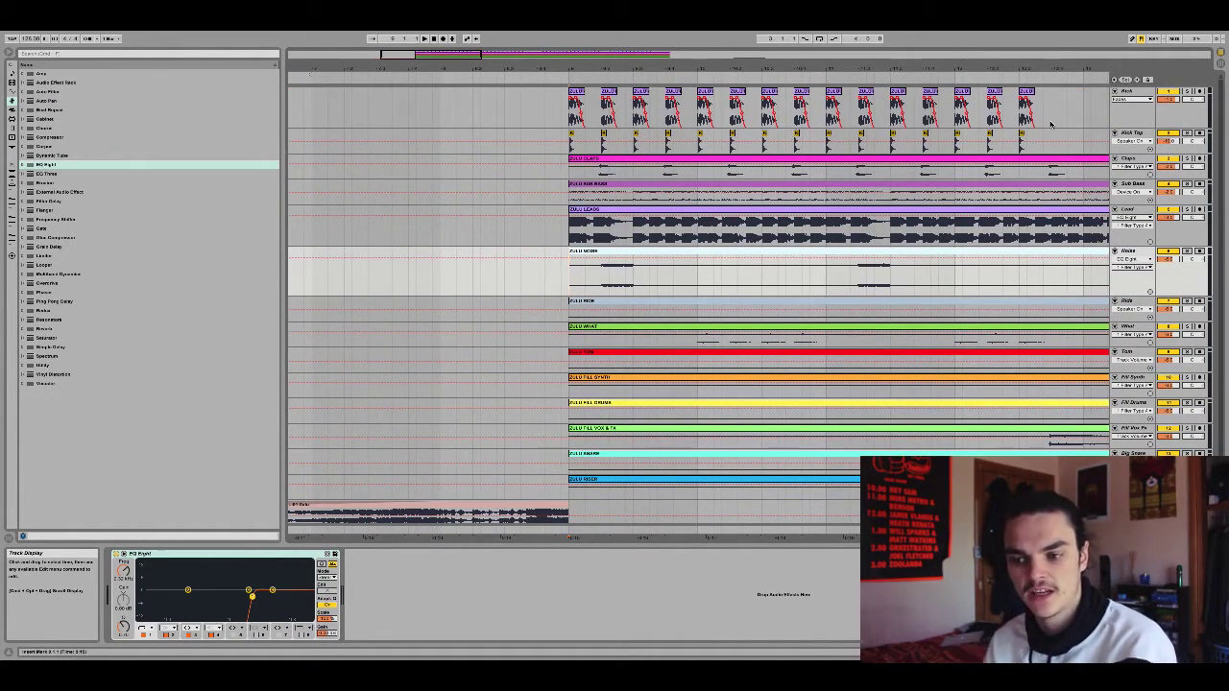
pyautogui.press('space')
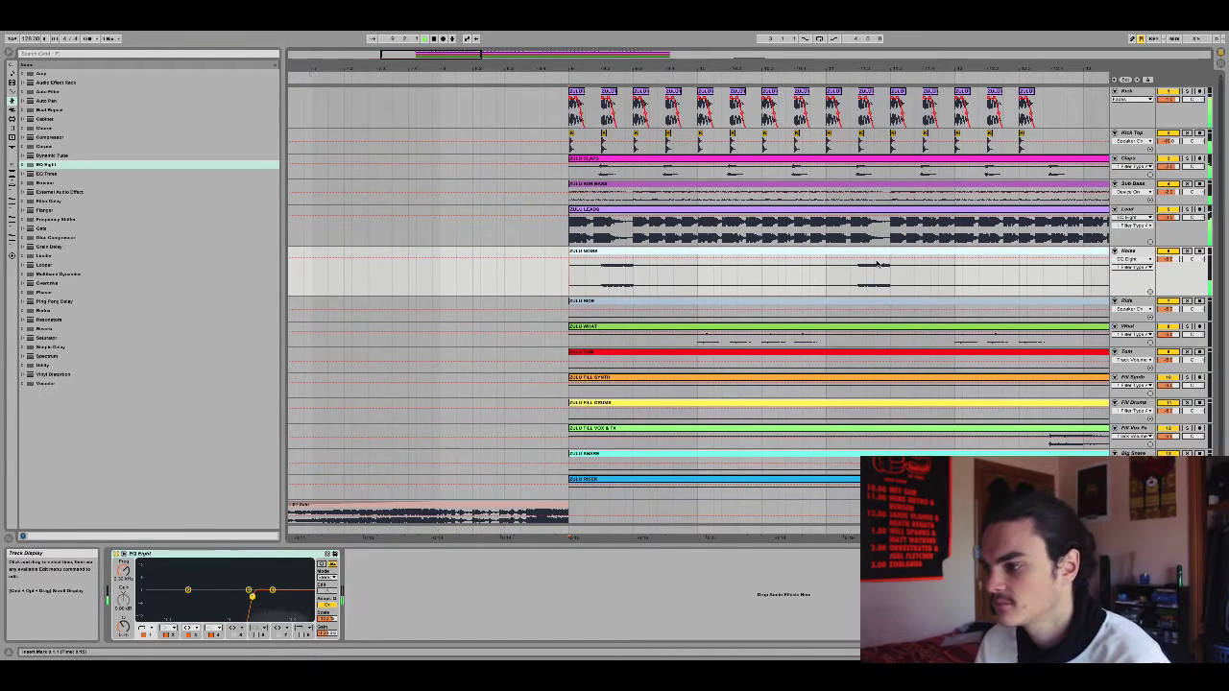
pyautogui.hscroll(2, 884, 281)
pyautogui.hscroll(3, 881, 285)
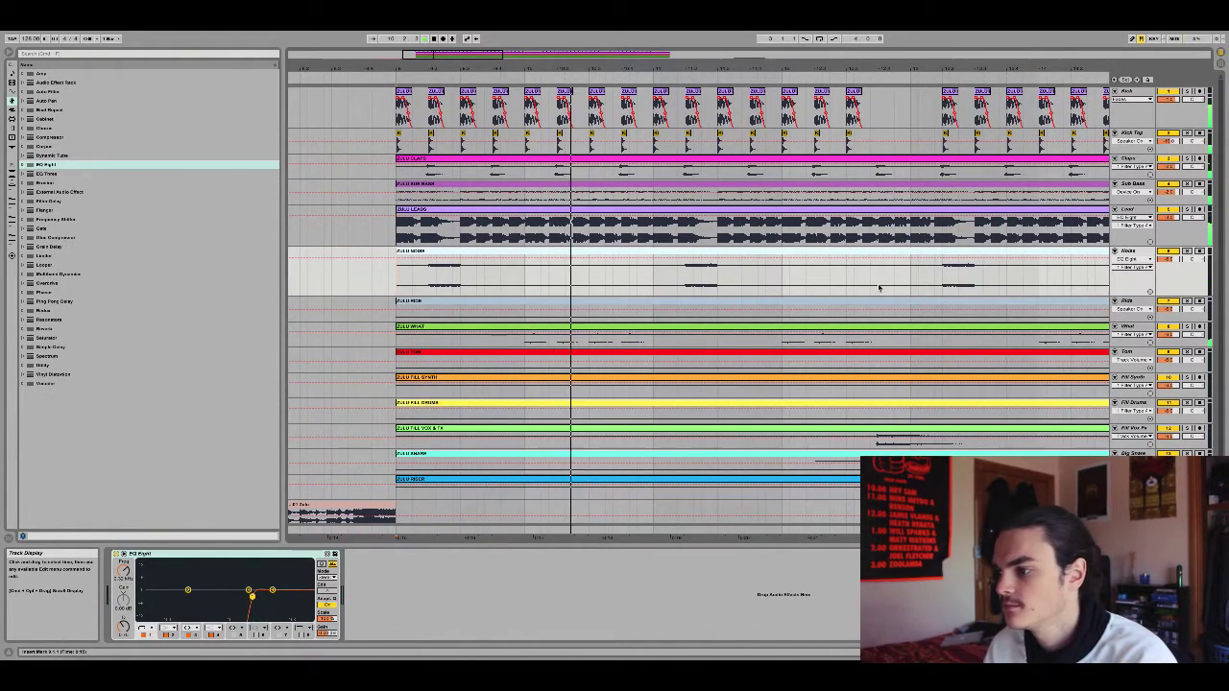
pyautogui.hscroll(3, 878, 287)
# Solo the Sub Bass track and add an EQ Eight whose fourth band is a steep high cut lowered to around the second band's frequency.
pyautogui.click(1133, 183)
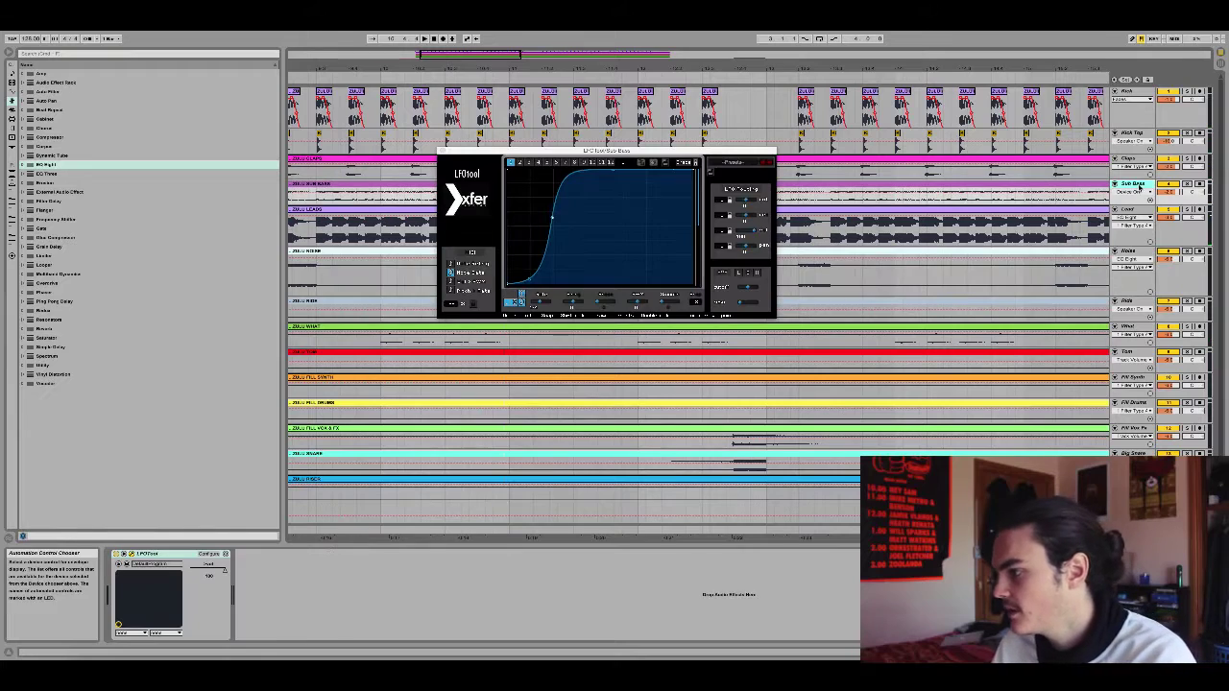
pyautogui.hscroll(-5, 884, 240)
pyautogui.click(443, 150)
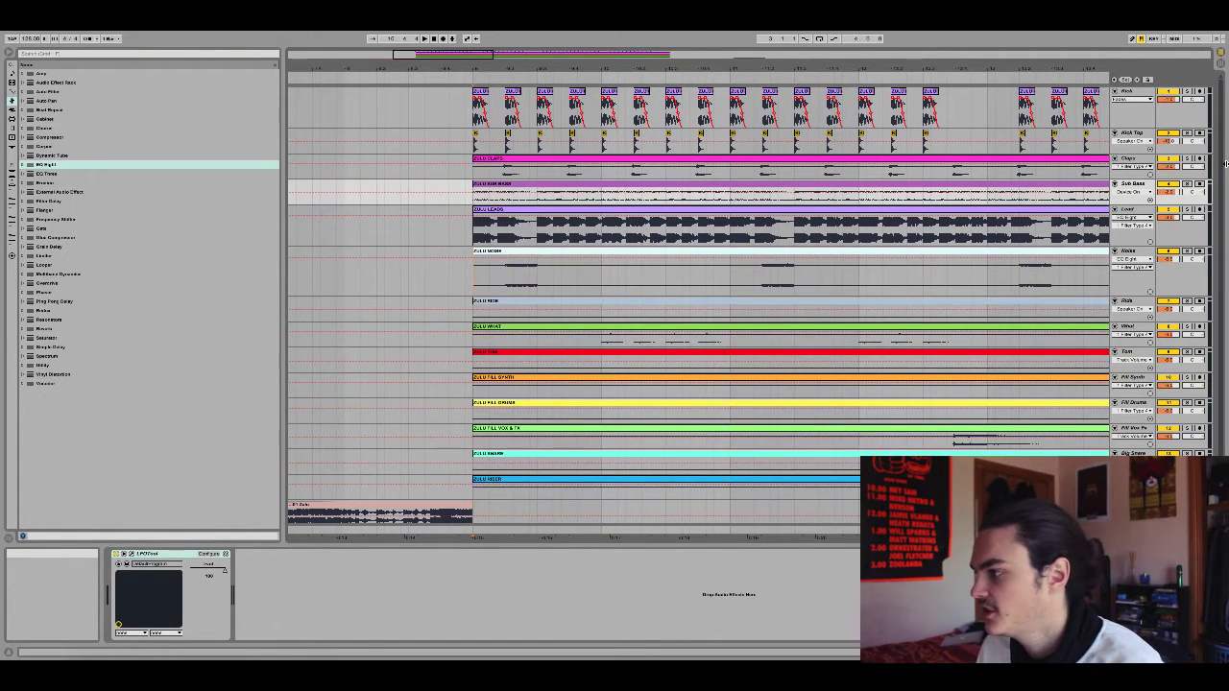
pyautogui.doubleClick(45, 164)
pyautogui.press('space')
pyautogui.click(337, 627)
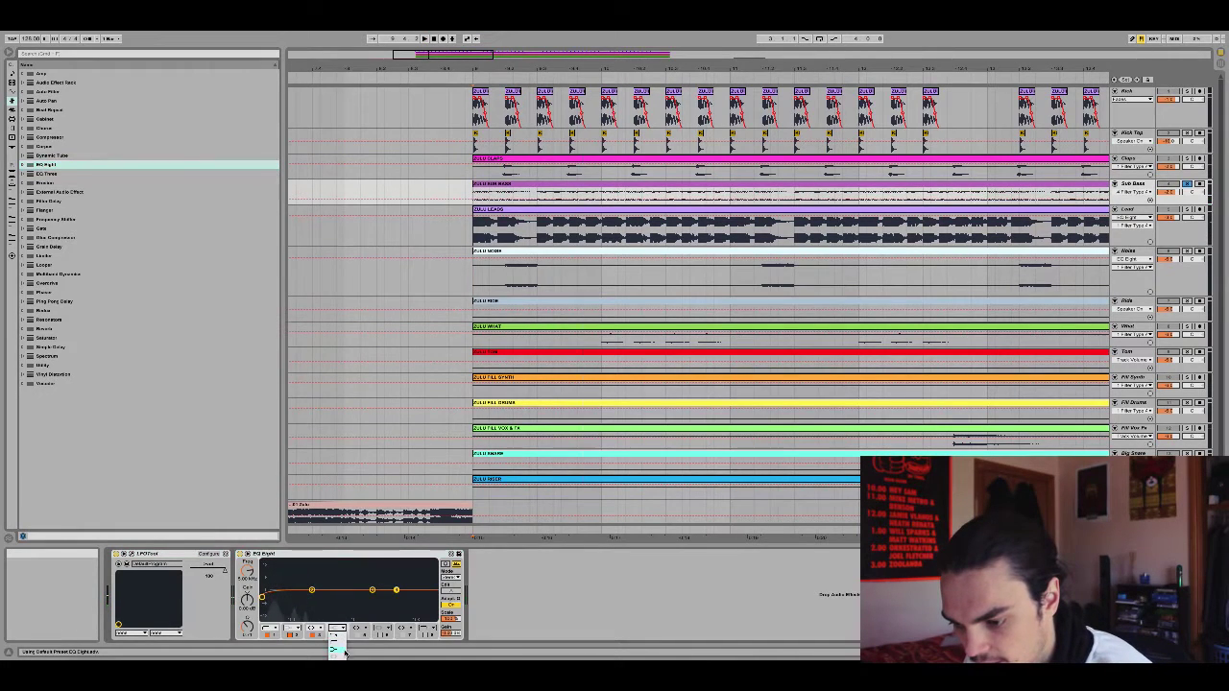
pyautogui.click(338, 683)
pyautogui.moveTo(397, 591); pyautogui.dragTo(321, 602)
pyautogui.press('space')
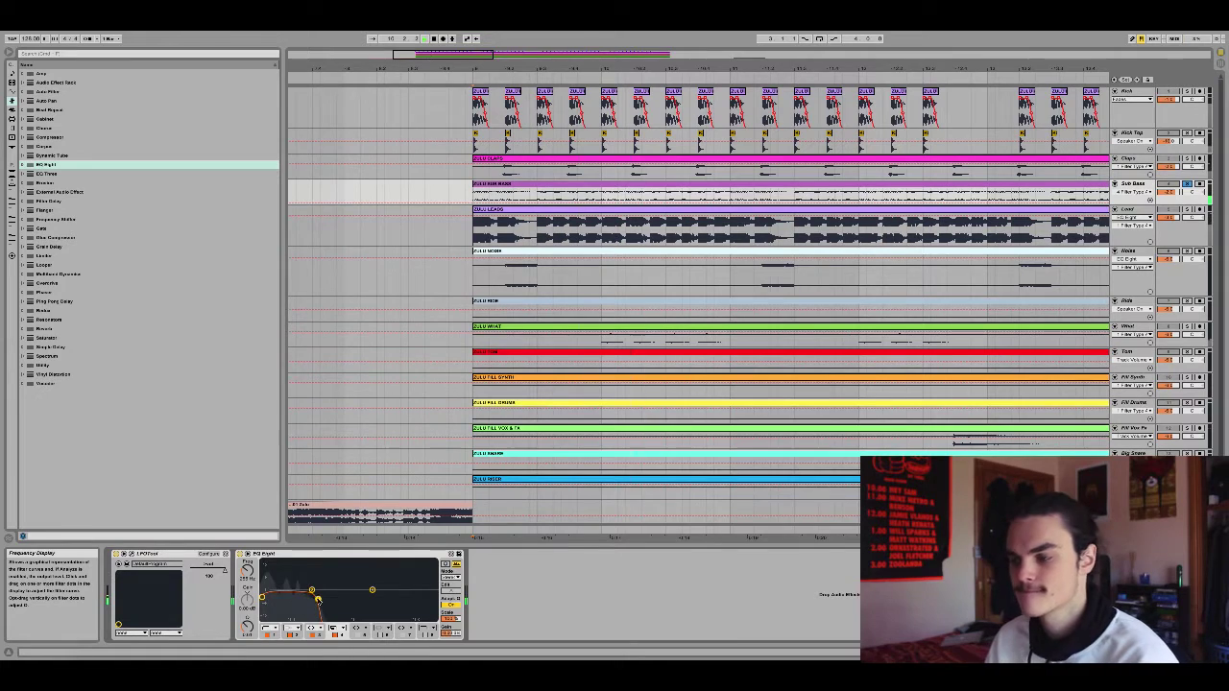
# Play the full mix from the start of the clips and again from around bar 13 through the Tom hit.
pyautogui.hscroll(2, 1068, 246)
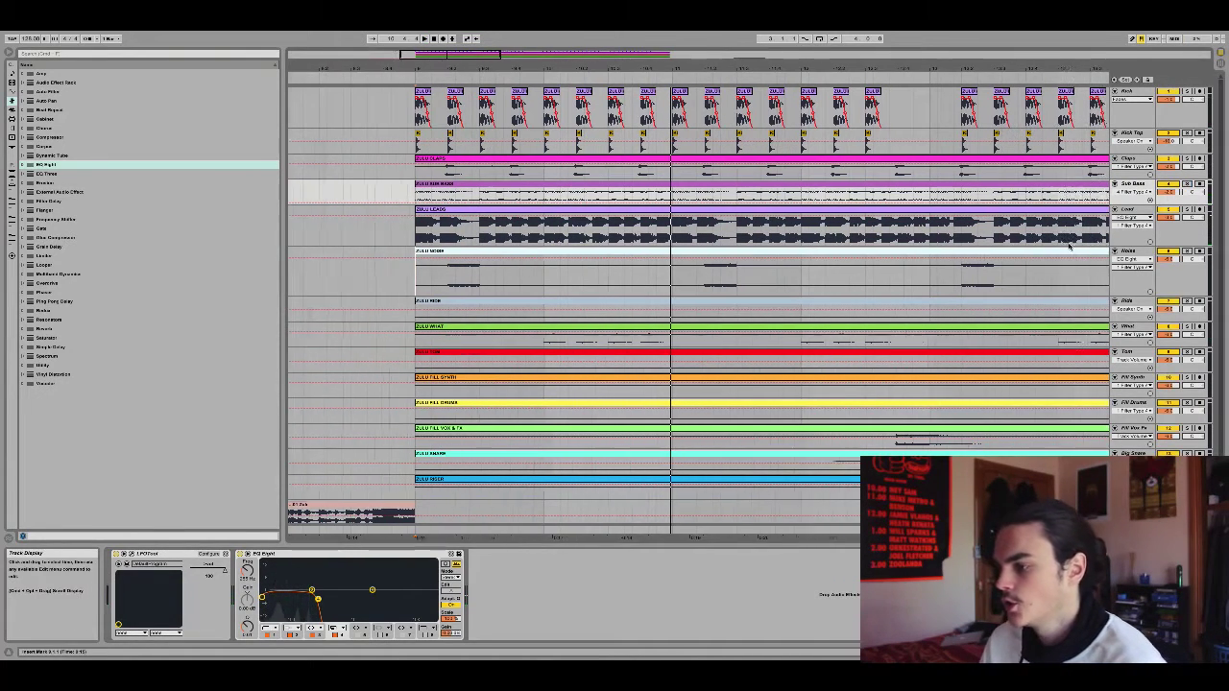
pyautogui.hscroll(5, 1068, 246)
pyautogui.press('space')
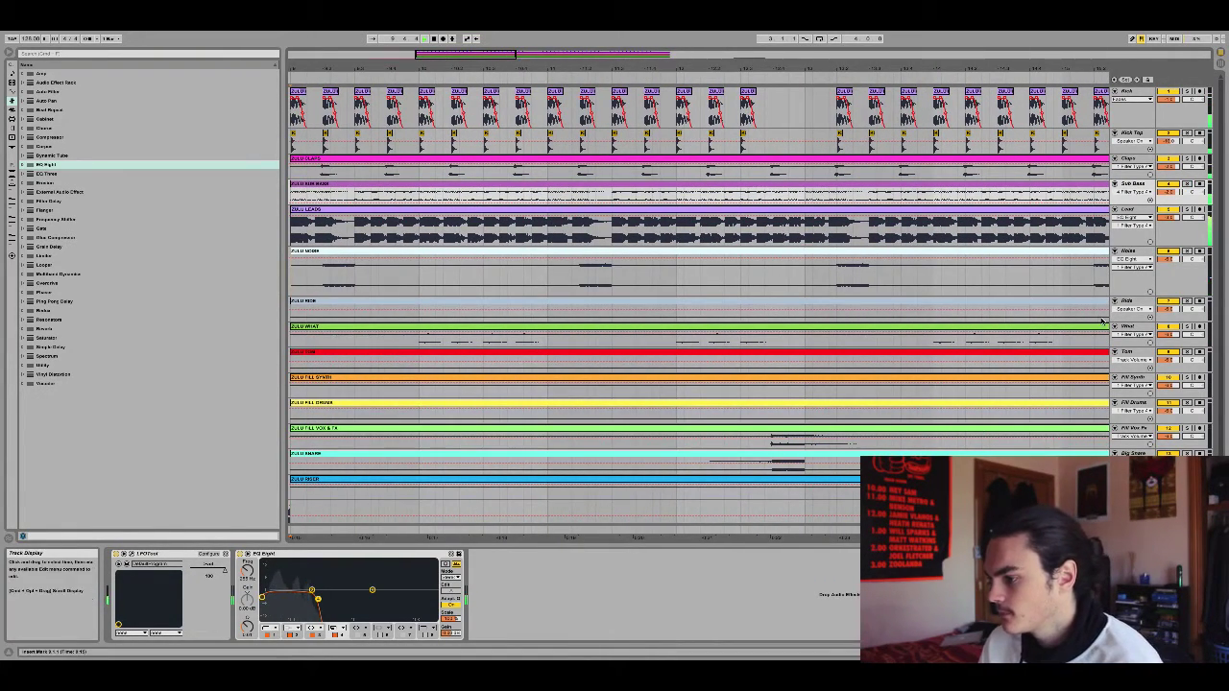
pyautogui.hscroll(4, 768, 295)
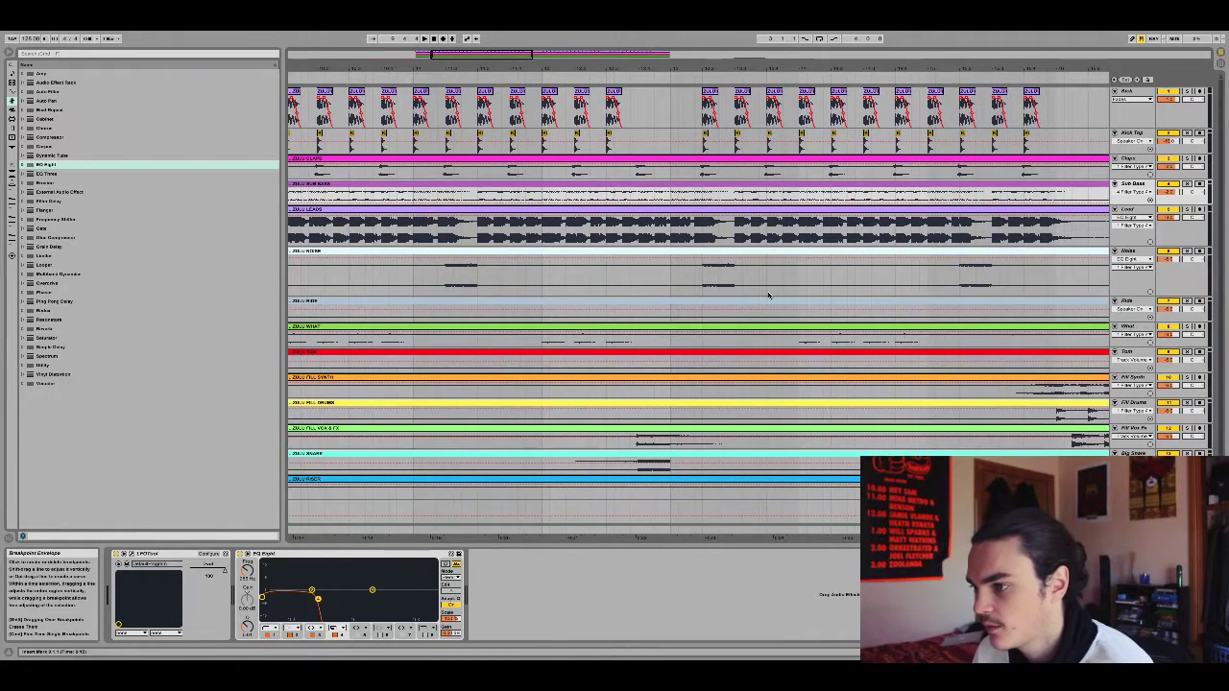
pyautogui.click(666, 274)
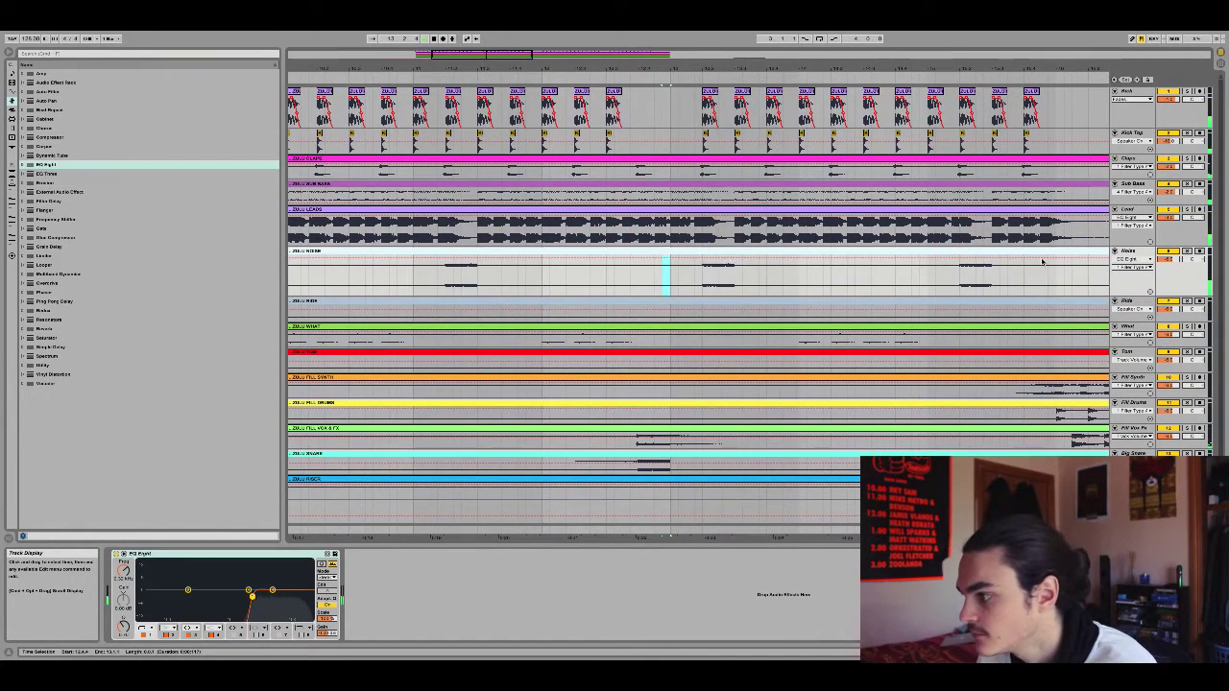
pyautogui.hscroll(5, 1043, 261)
pyautogui.press('space')
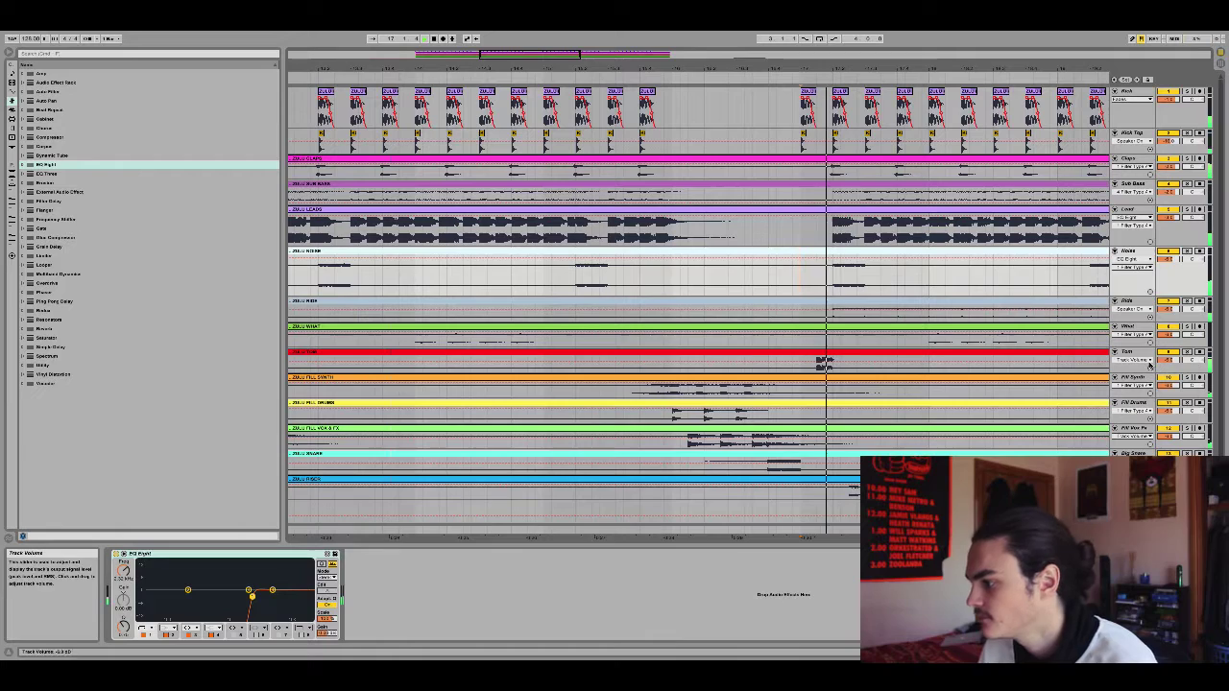
# Solo the Tom track and add an EQ Eight that dips the third and fourth bands, checking the hit during playback.
pyautogui.press('space')
pyautogui.click(1187, 352)
pyautogui.click(1129, 352)
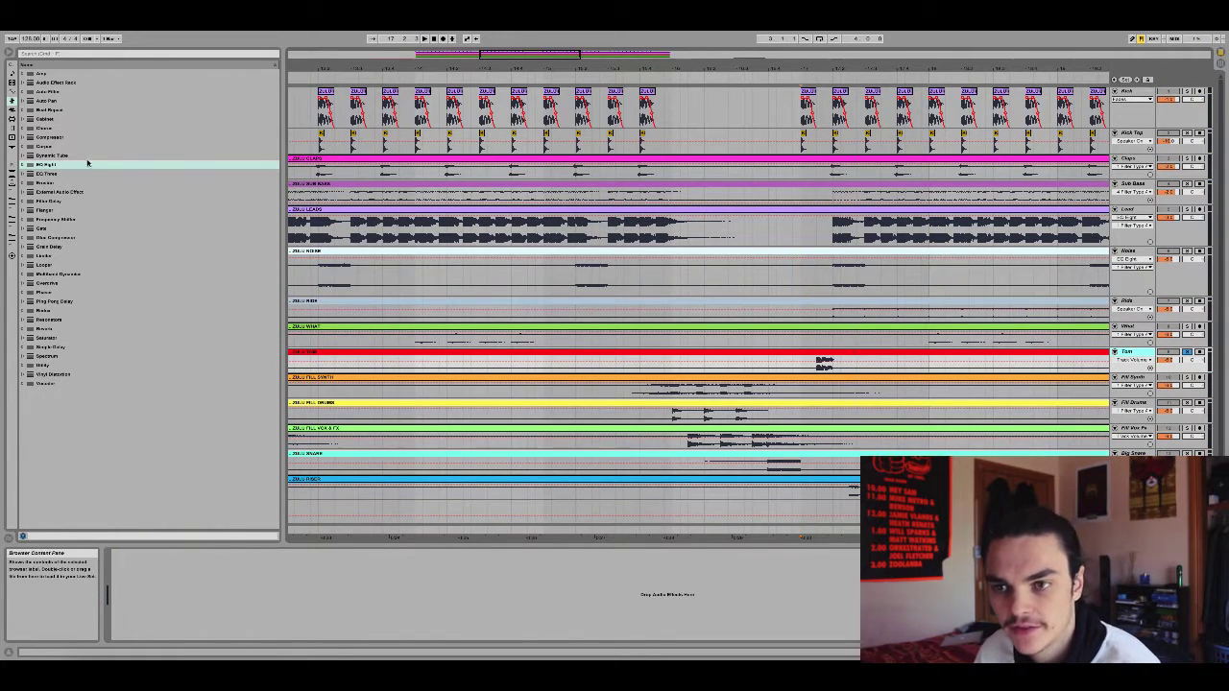
pyautogui.doubleClick(49, 164)
pyautogui.press('space')
pyautogui.press('space')
pyautogui.moveTo(273, 591); pyautogui.dragTo(244, 598)
pyautogui.press('space')
pyautogui.press('space')
pyautogui.press('space')
pyautogui.press('space')
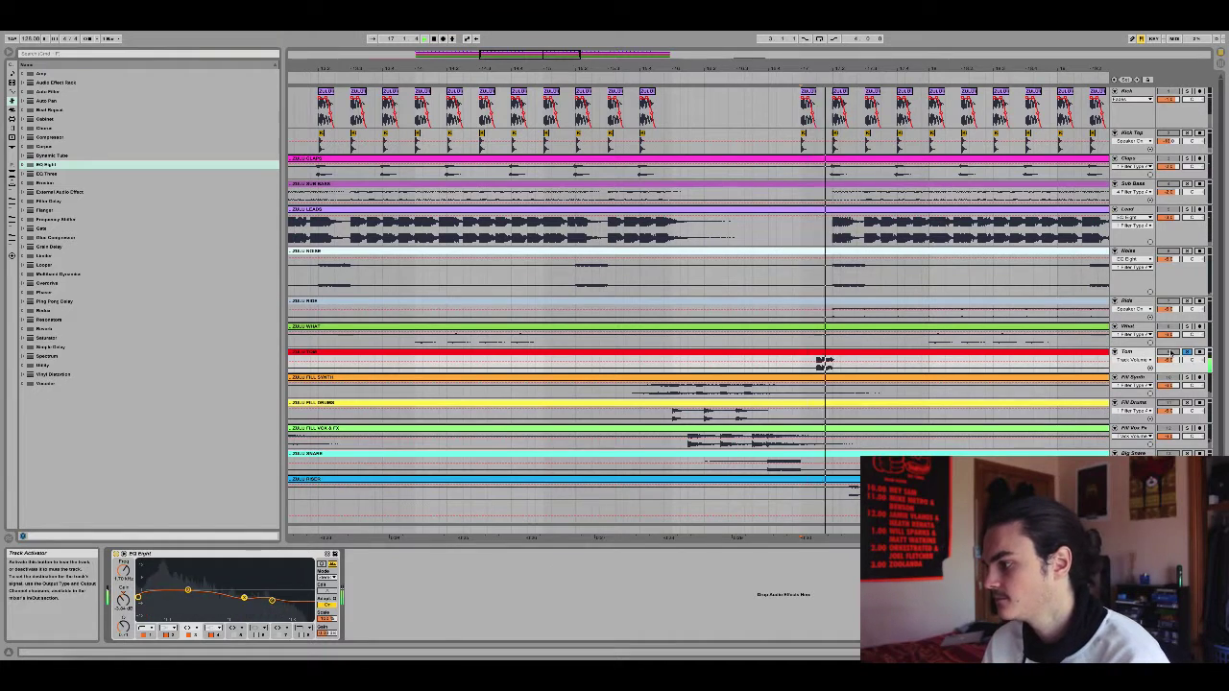
# Unsolo the Tom track and replay the whole mix from the start of the ZULU clips.
pyautogui.click(1186, 352)
pyautogui.hscroll(-5, 826, 317)
pyautogui.moveTo(834, 74); pyautogui.dragTo(525, 74)
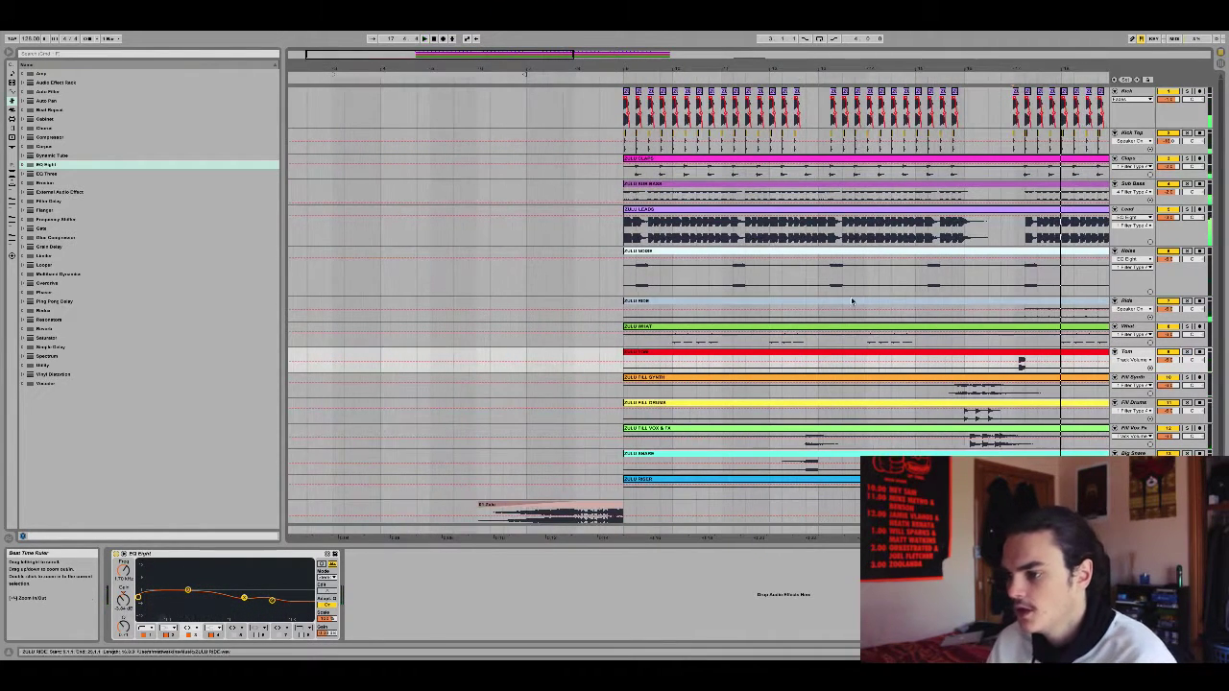
pyautogui.click(628, 287)
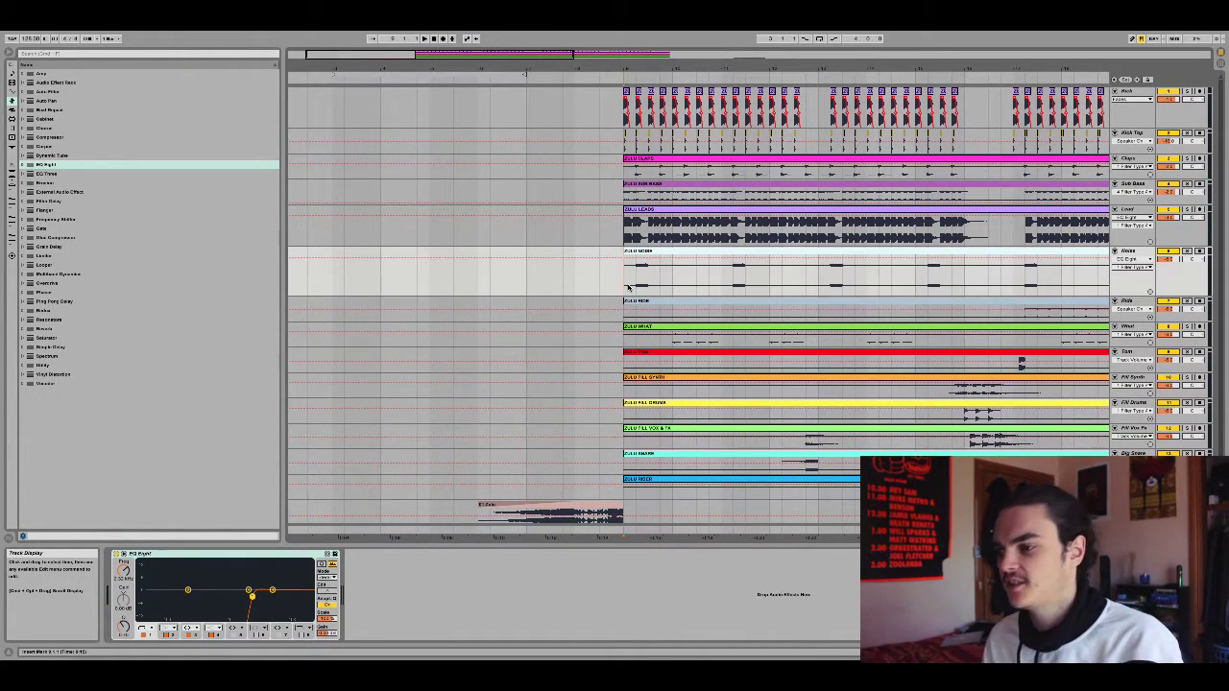
pyautogui.hscroll(3, 630, 288)
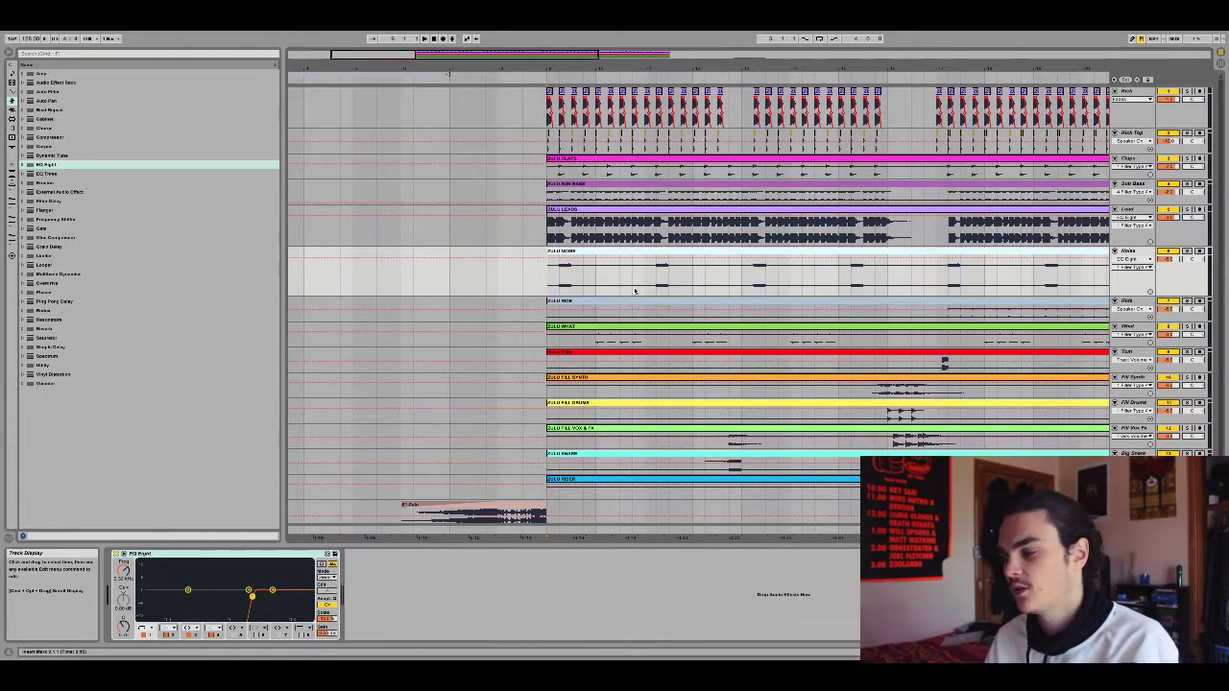
pyautogui.hscroll(5, 639, 293)
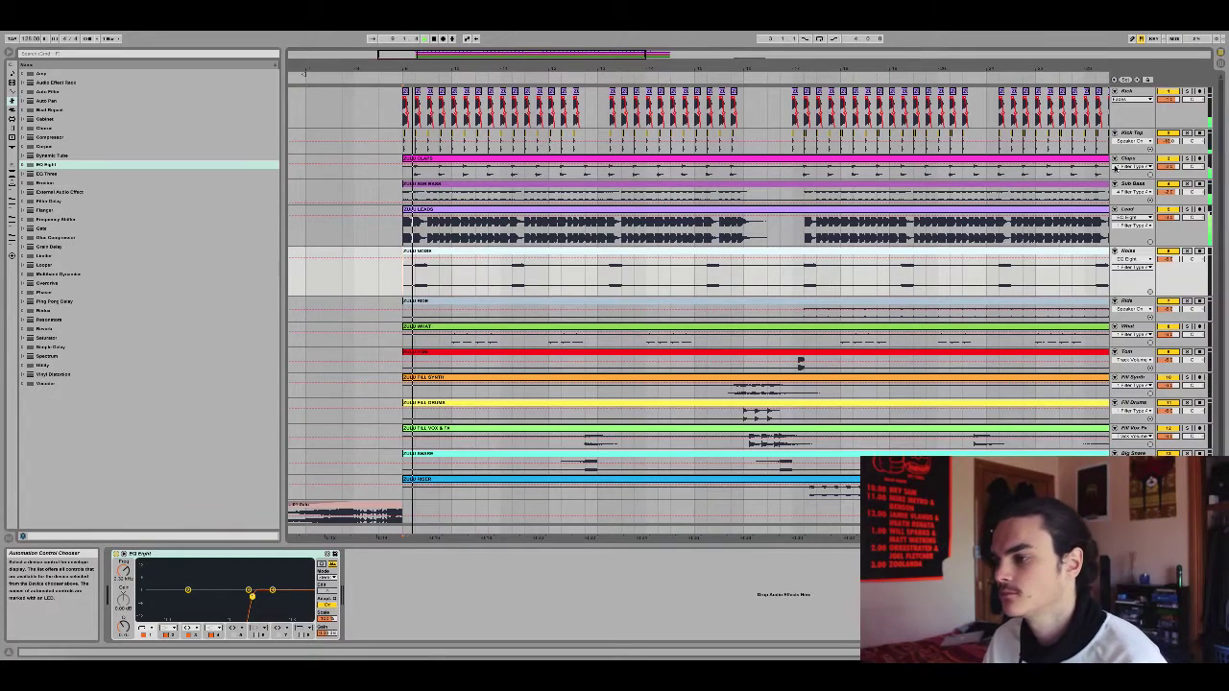
# On the Lead track, remove the extra EQ Eight just added and boost the upper bands of the existing one.
pyautogui.click(1120, 210)
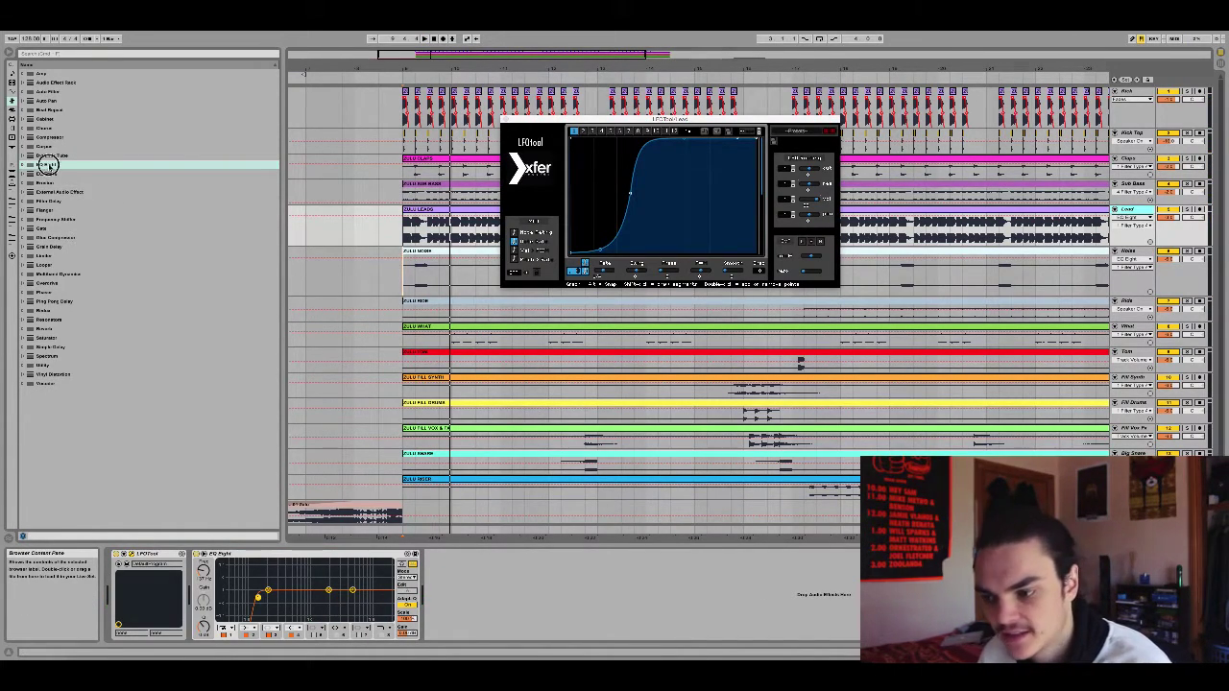
pyautogui.moveTo(47, 164); pyautogui.dragTo(576, 592)
pyautogui.click(585, 554)
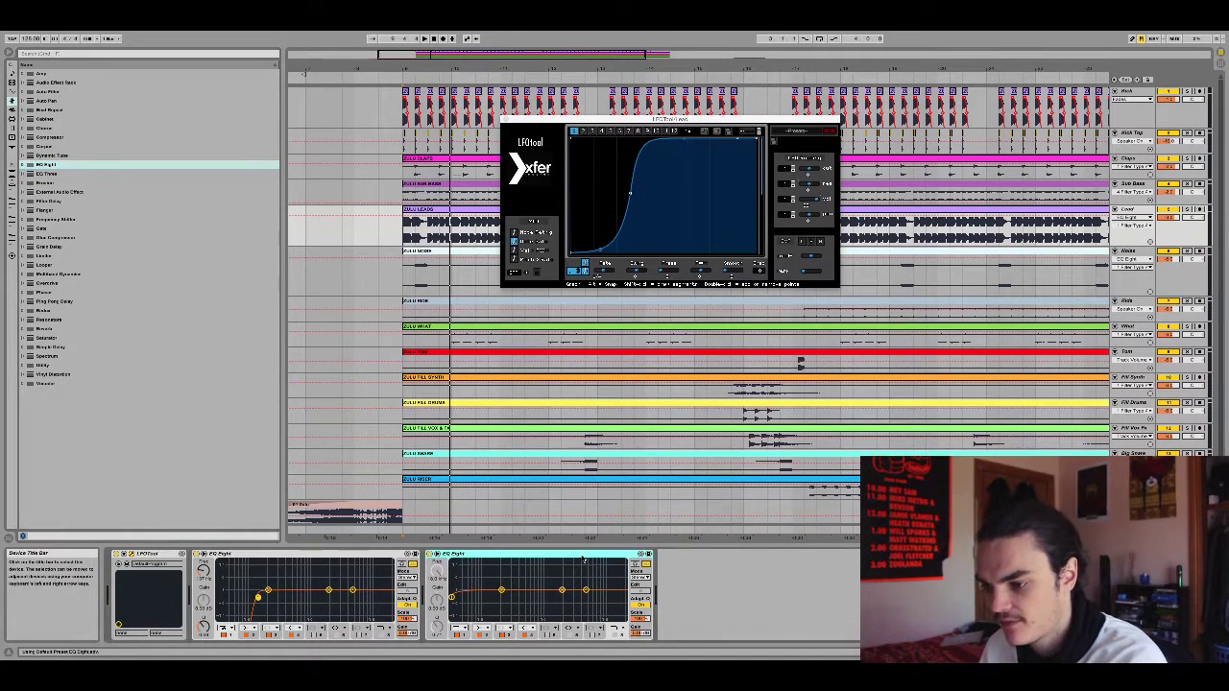
pyautogui.press('Delete')
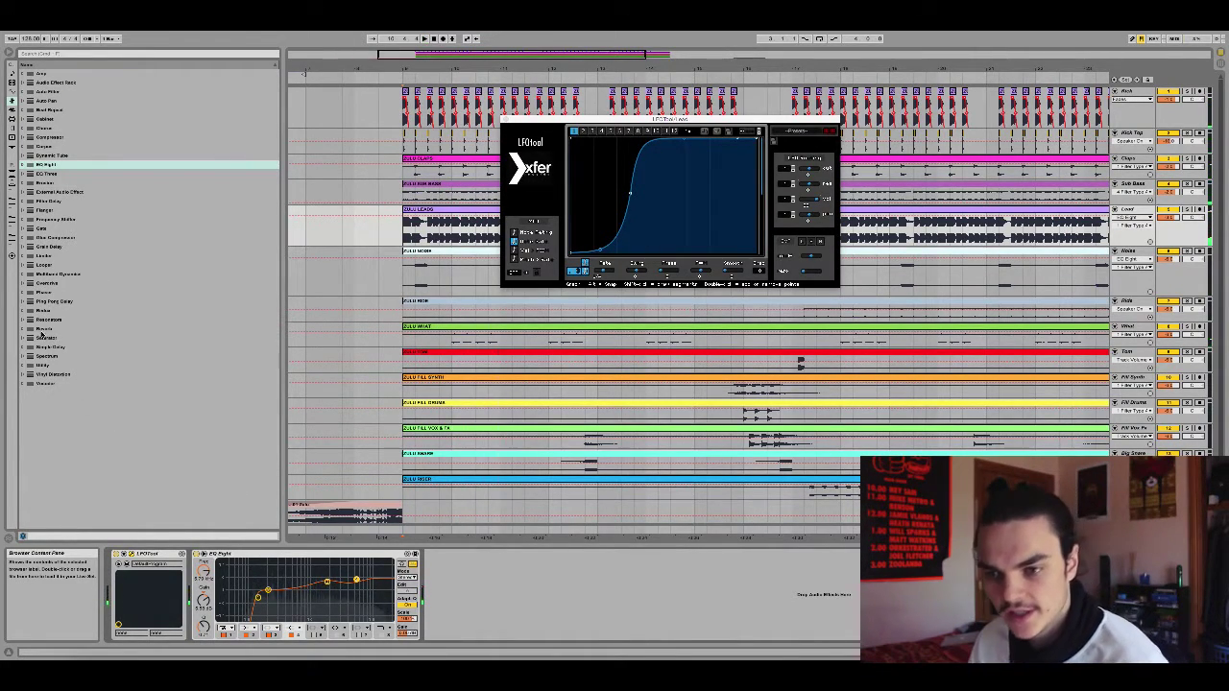
# Insert a Reverb between the Lead track's LFOTool and EQ Eight and lower its Dry/Wet amount.
pyautogui.moveTo(43, 329); pyautogui.dragTo(225, 581)
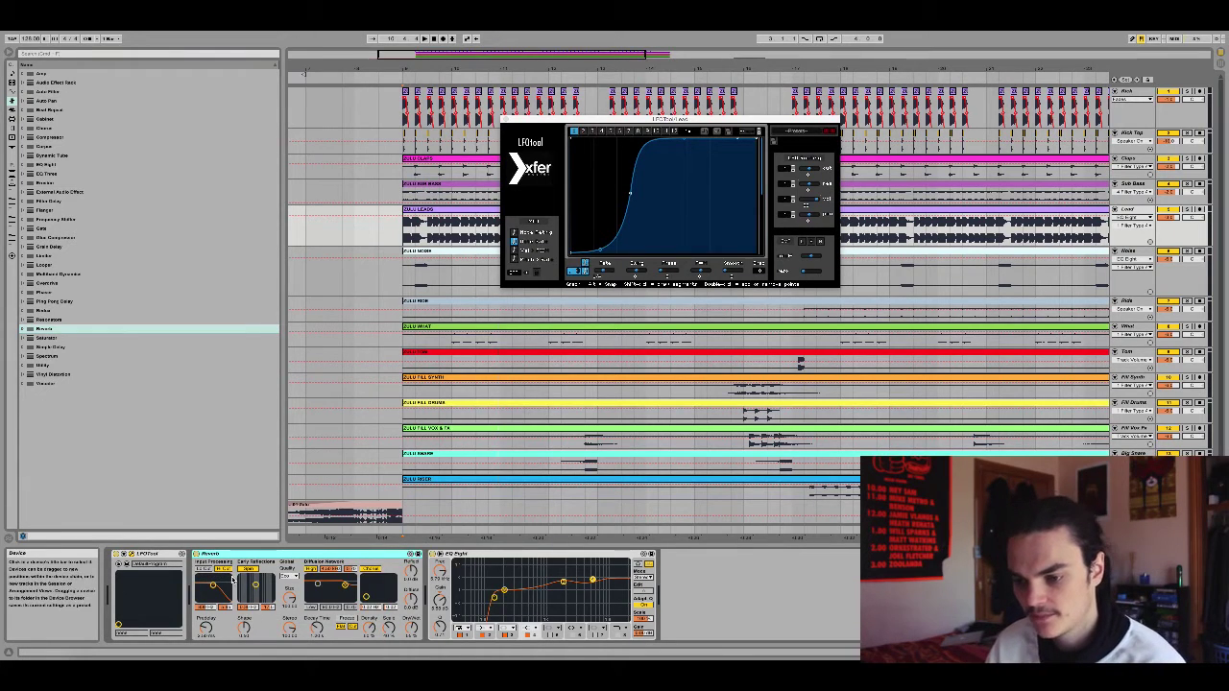
pyautogui.moveTo(412, 629); pyautogui.dragTo(417, 636)
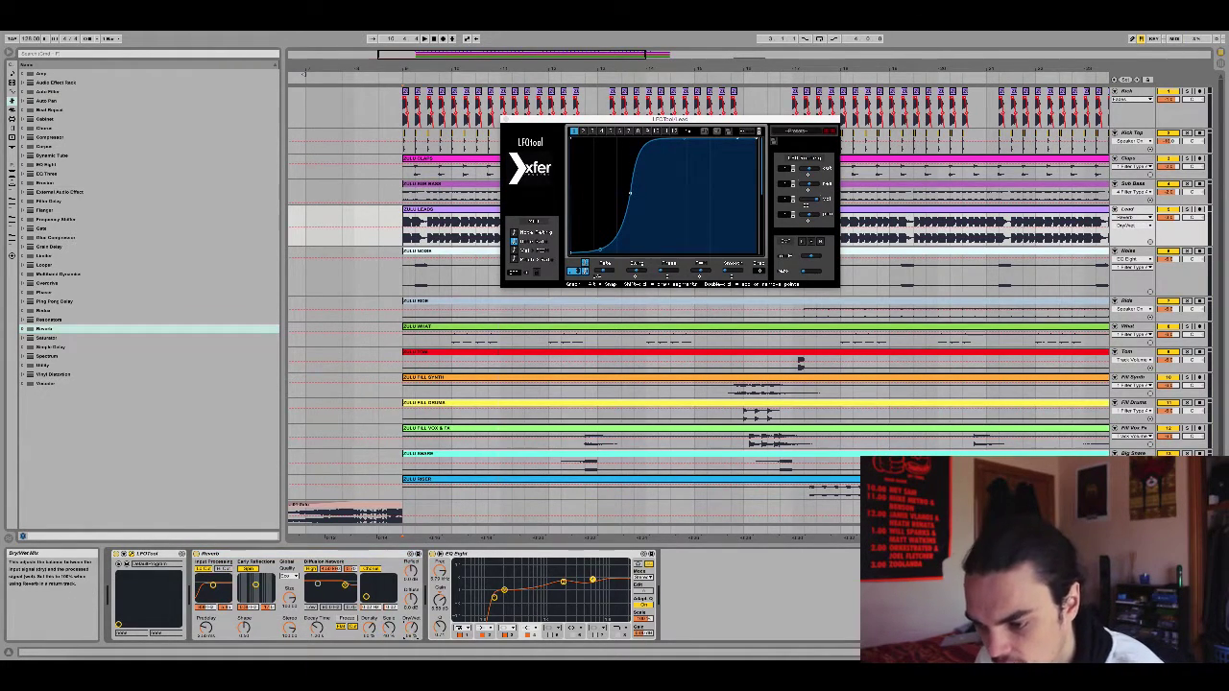
# Duplicate the Lead track's Reverb, adjust the Decay Time of both copies, and solo the track to audition the chain.
pyautogui.click(318, 634)
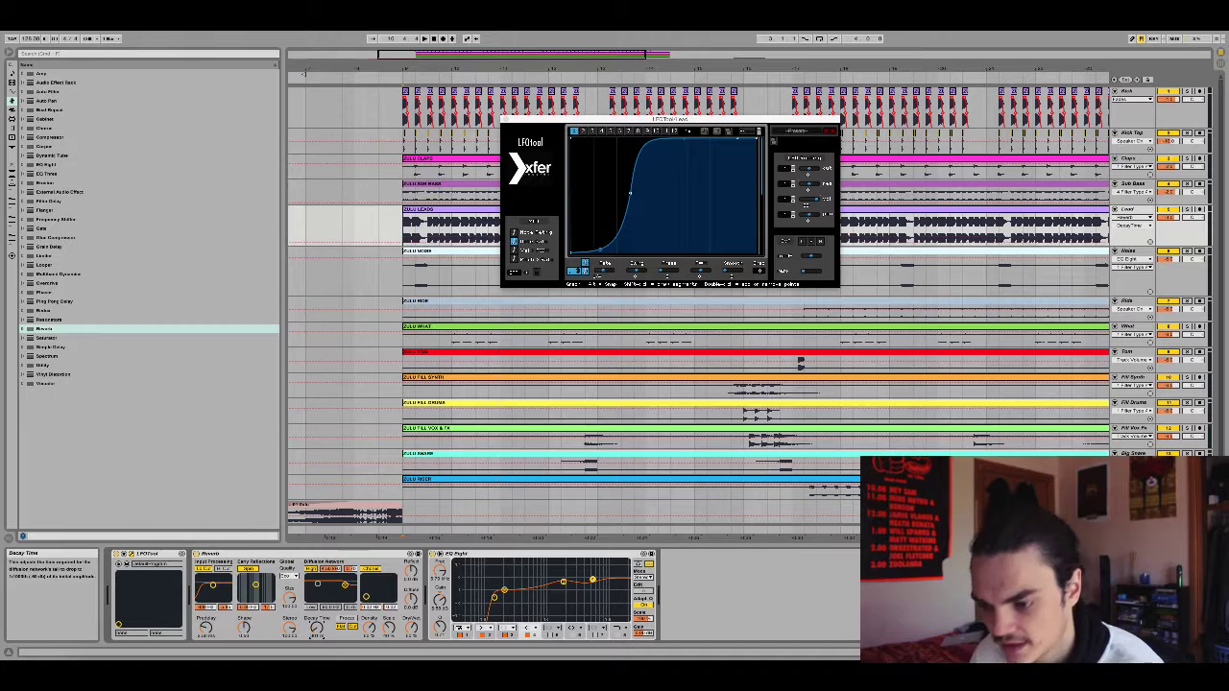
pyautogui.hotkey('ctrl', 'd')
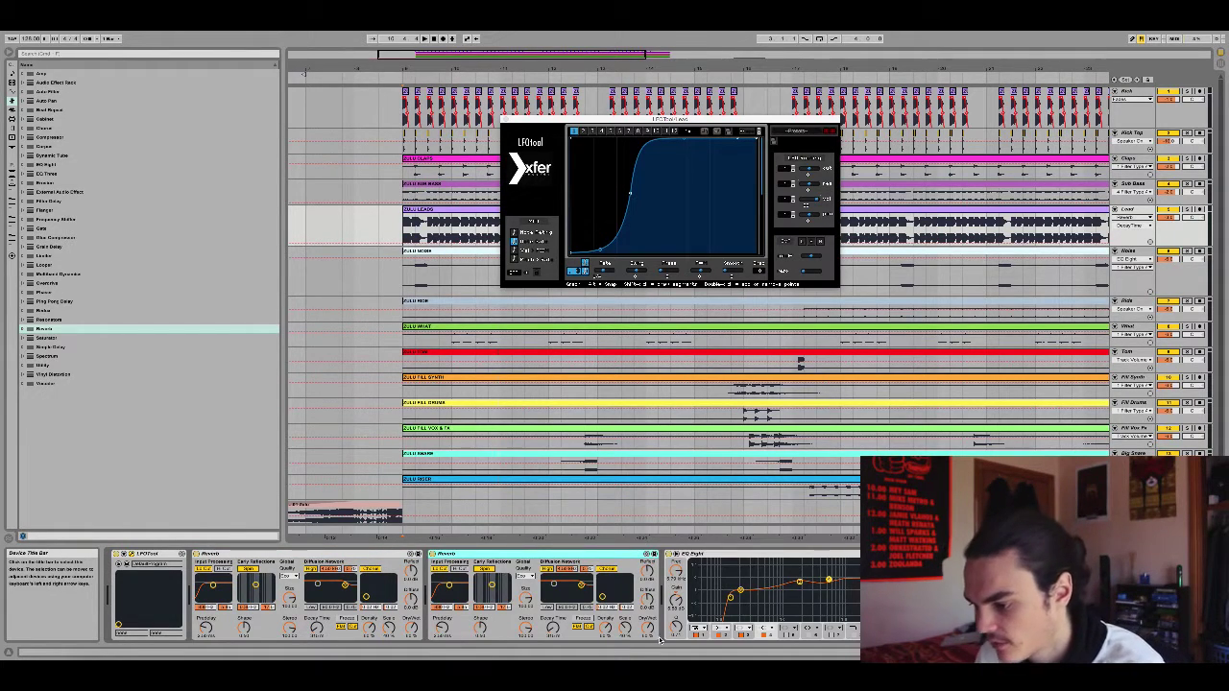
pyautogui.click(554, 634)
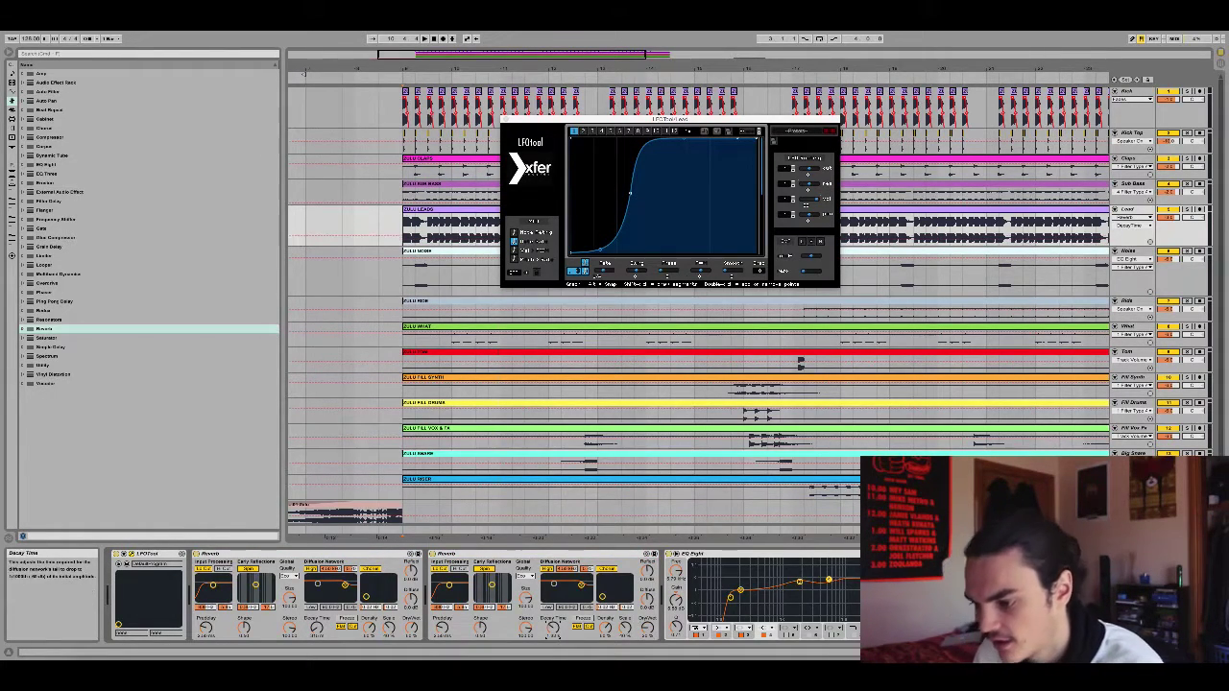
pyautogui.click(1188, 208)
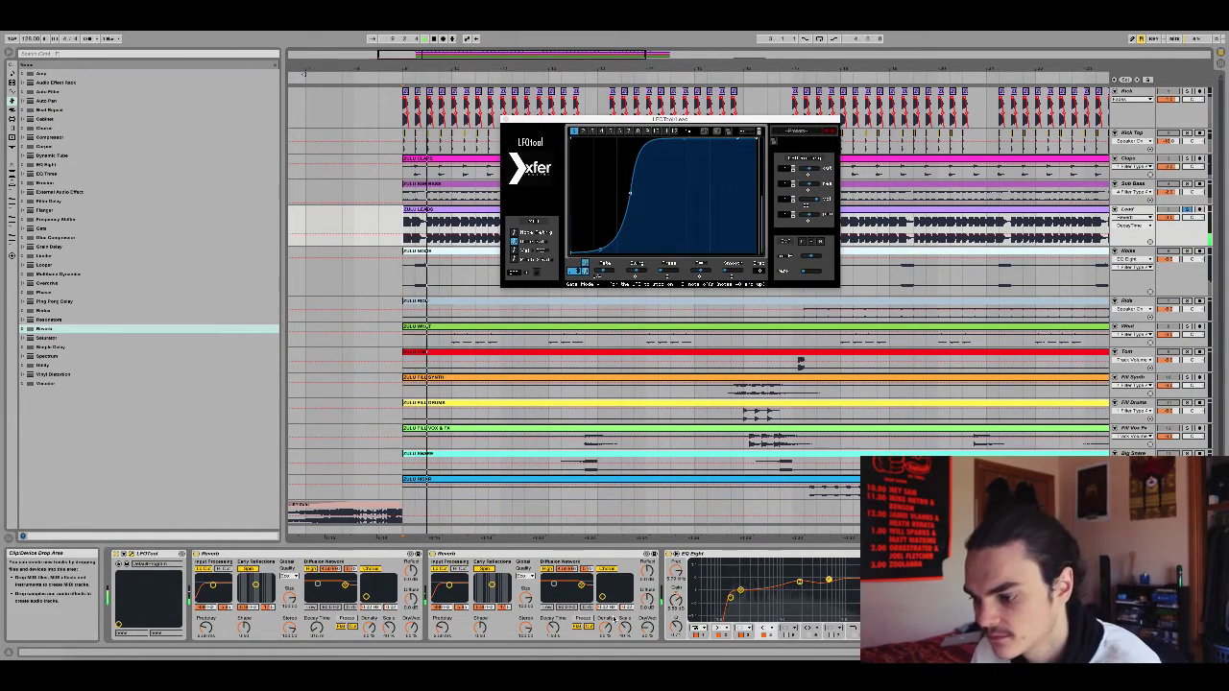
pyautogui.press('space')
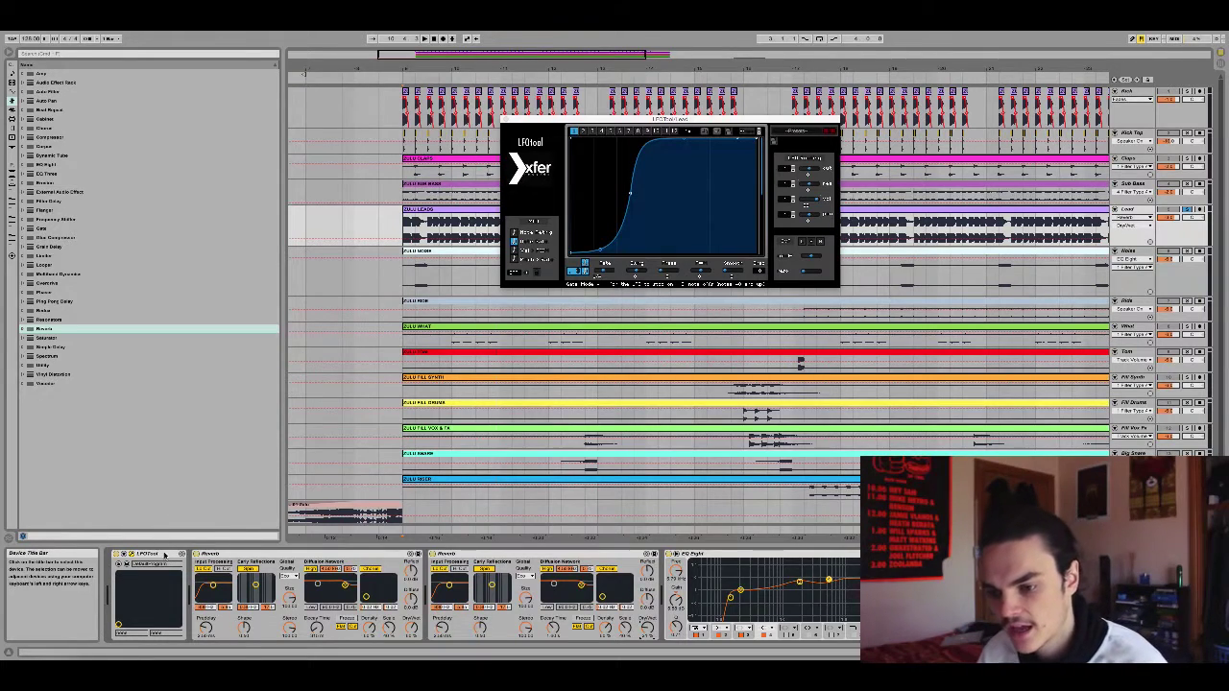
pyautogui.hscroll(2, 480, 596)
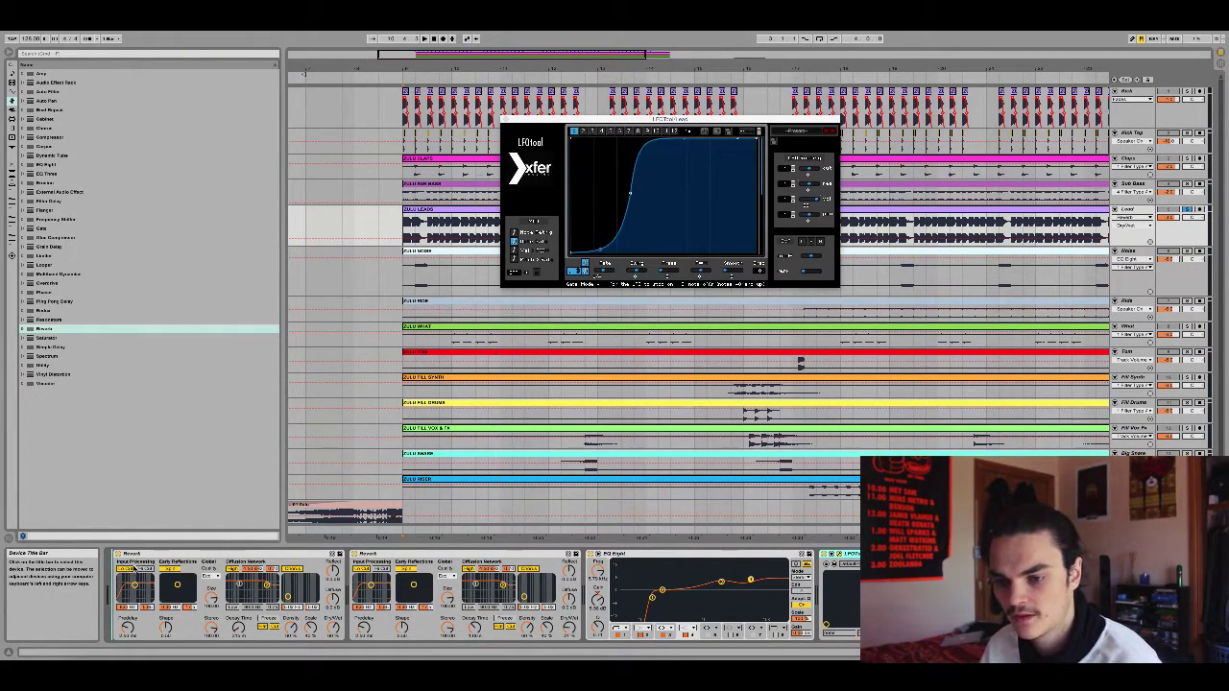
pyautogui.hscroll(-2, 144, 562)
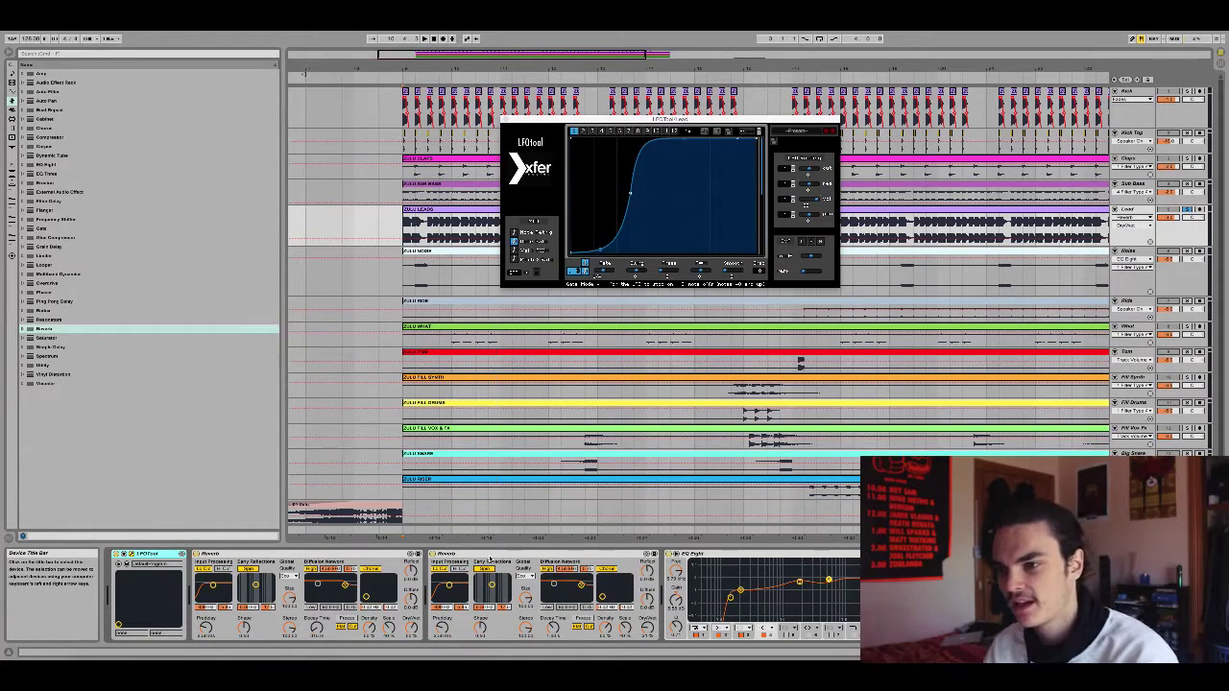
# Play the full mix with the Lead unsoloed and adjust the Claps track's volume.
pyautogui.hscroll(2, 384, 595)
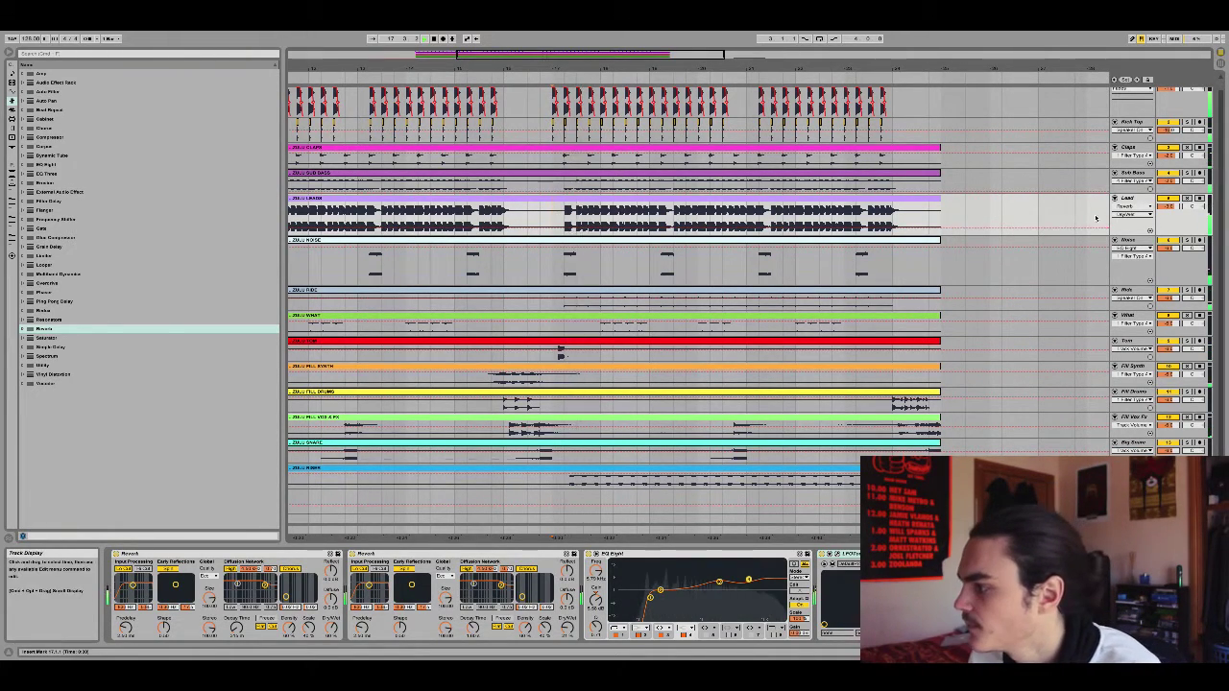
pyautogui.click(1170, 156)
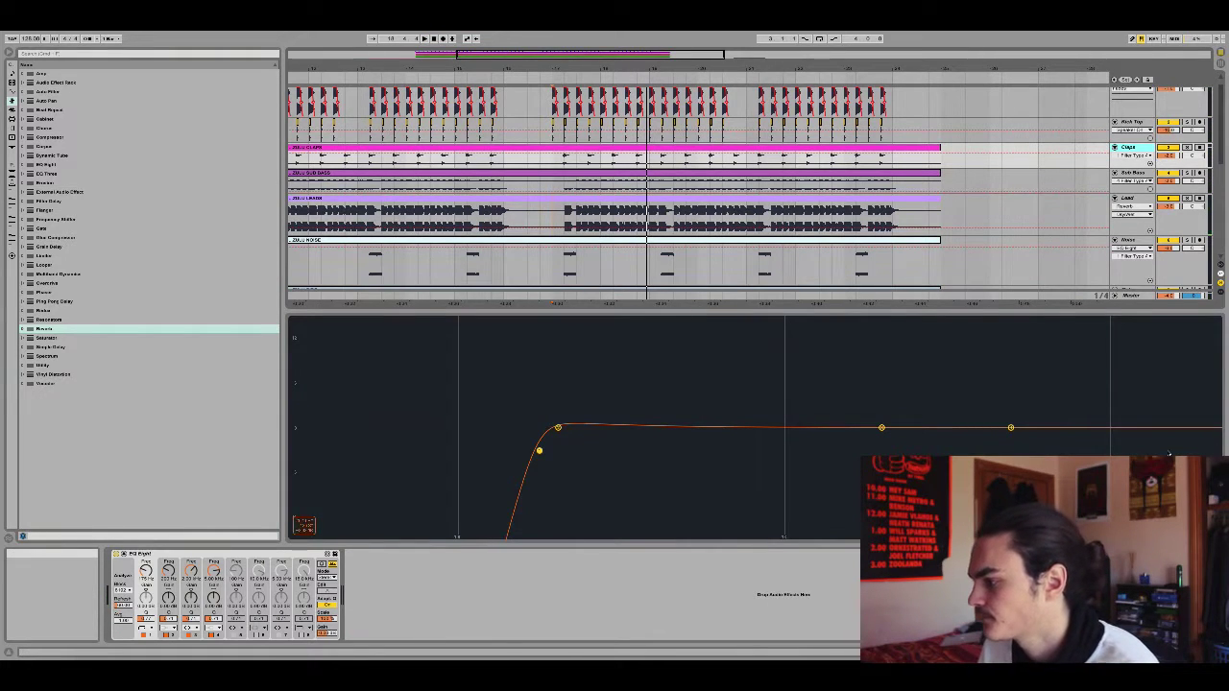
pyautogui.moveTo(1125, 312); pyautogui.dragTo(1138, 518)
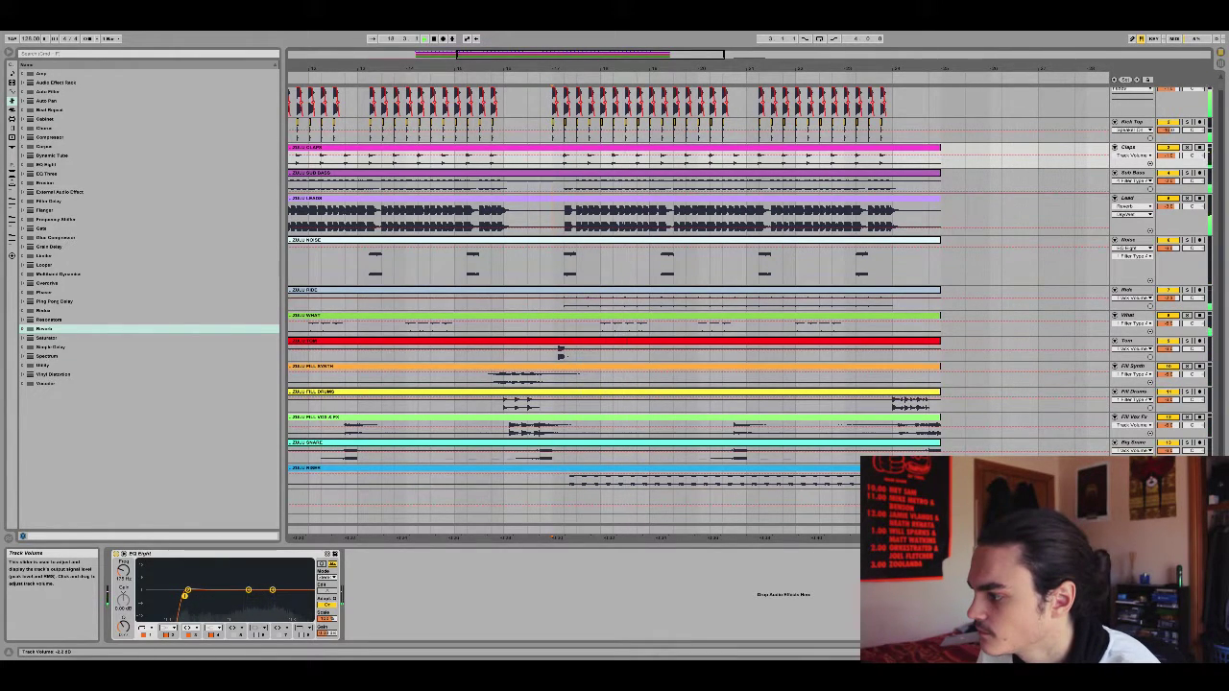
# Add a Compressor after the Sub Bass track's EQ Eight and check it against the playing mix.
pyautogui.click(1133, 173)
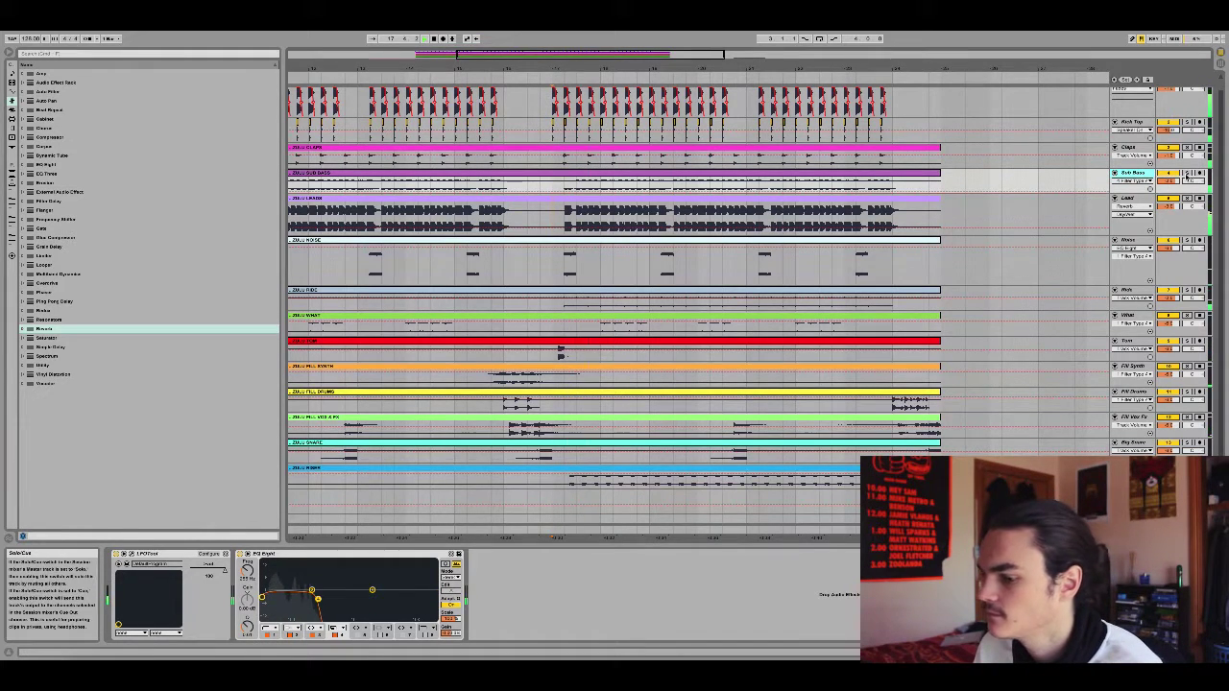
pyautogui.doubleClick(48, 137)
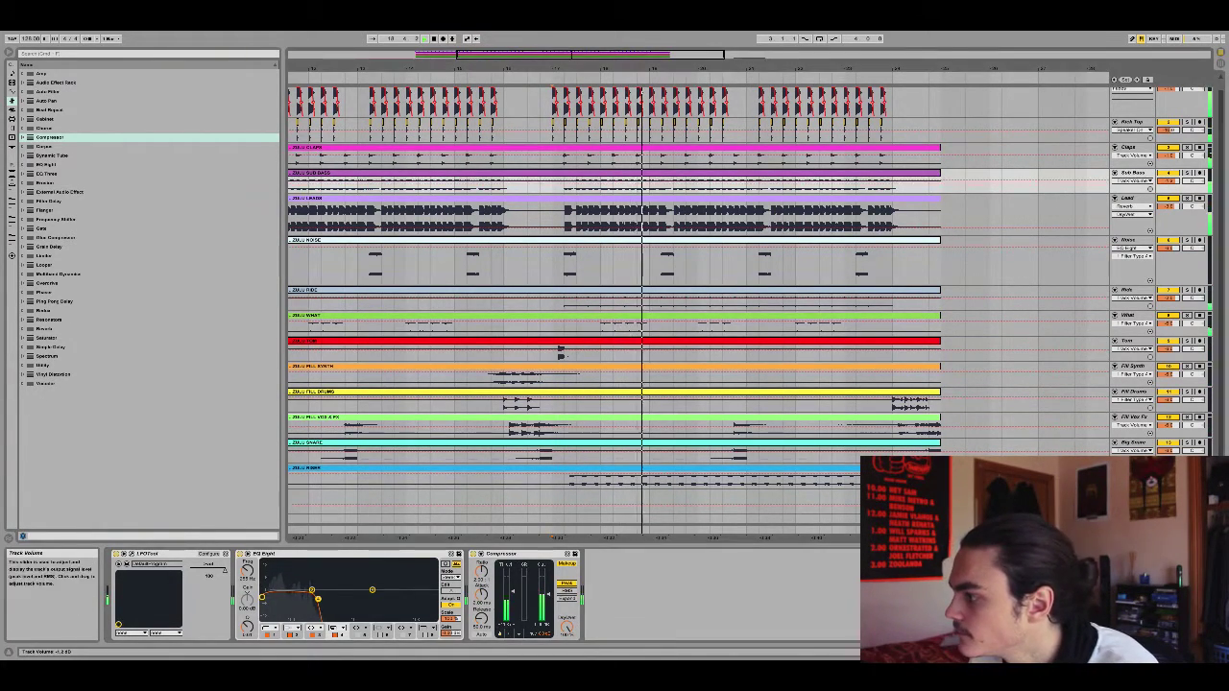
pyautogui.hscroll(-5, 494, 340)
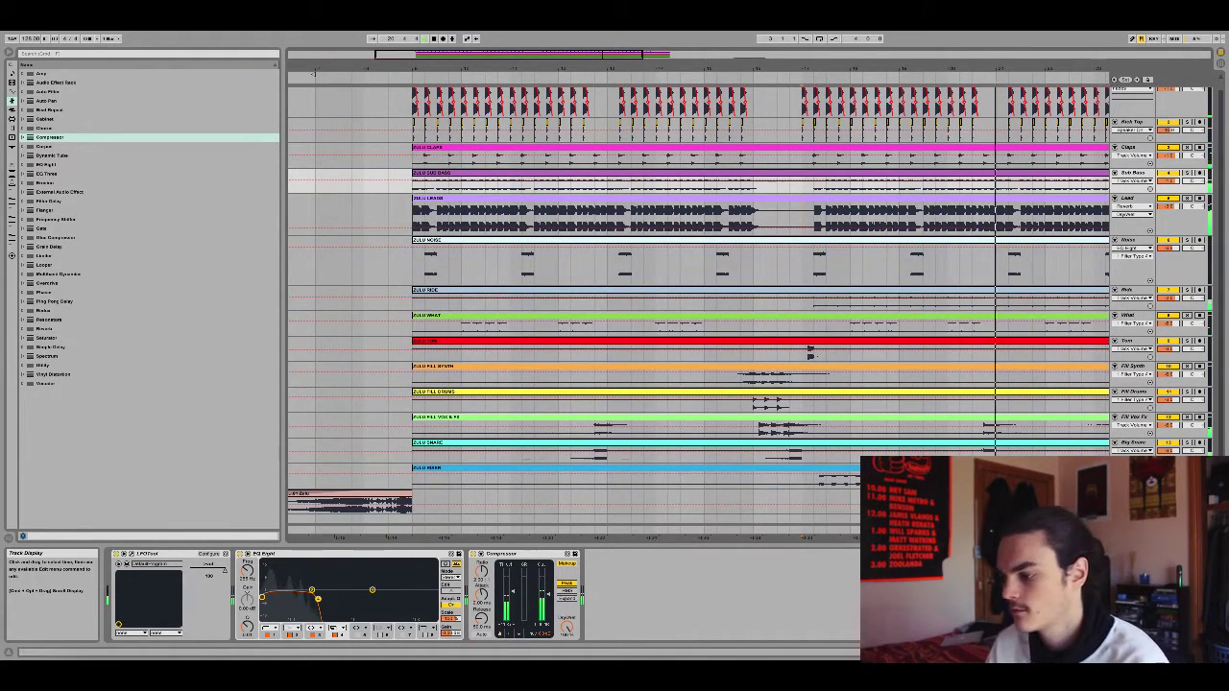
pyautogui.hscroll(3, 845, 273)
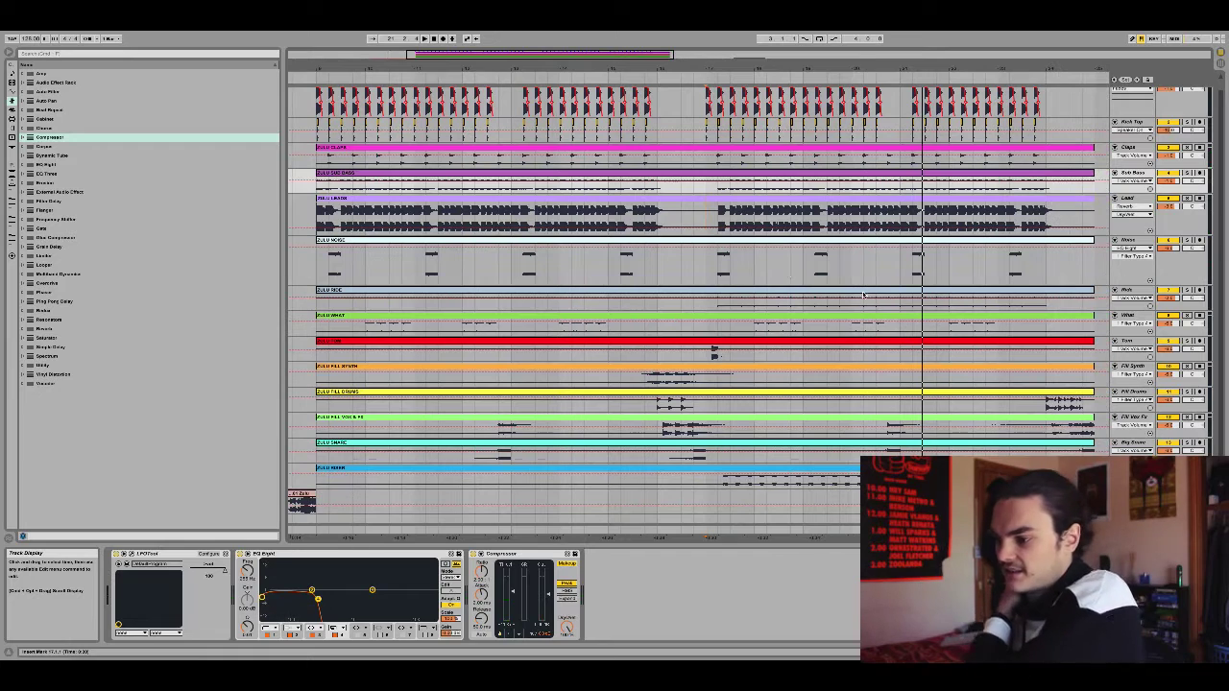
pyautogui.hscroll(3, 869, 299)
# On the soloed blue track 14, add a Reverb with a Ping Pong Delay before it, and unsolo the track.
pyautogui.click(795, 518)
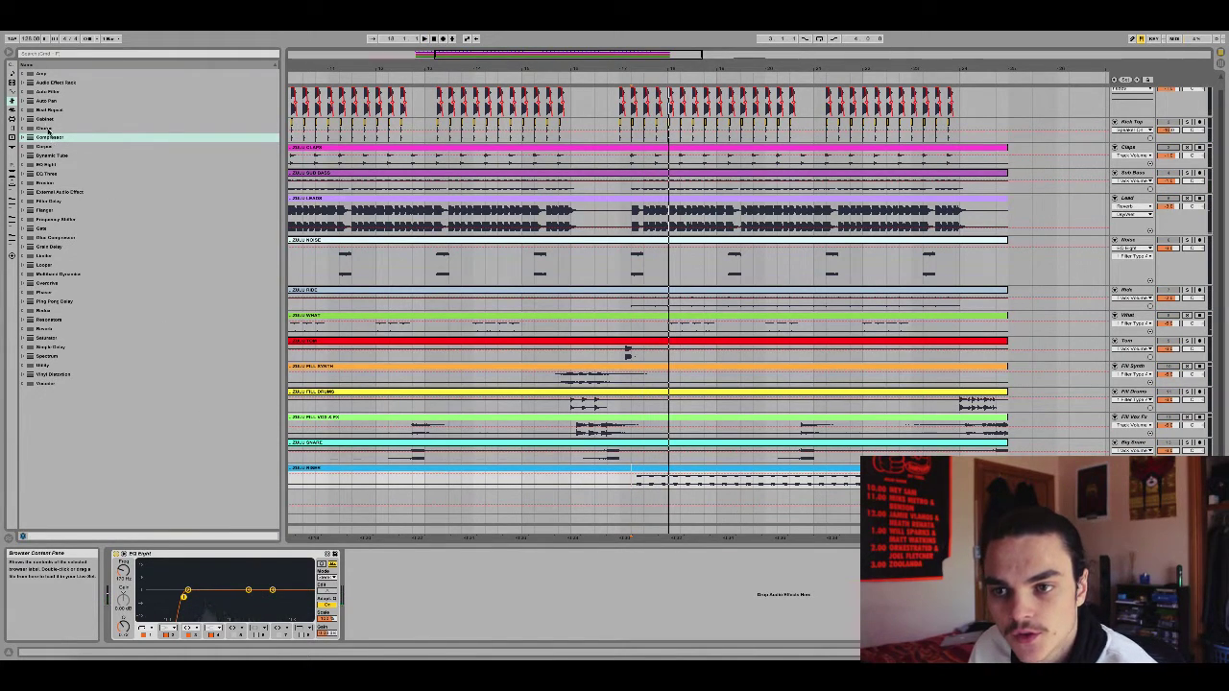
pyautogui.doubleClick(42, 330)
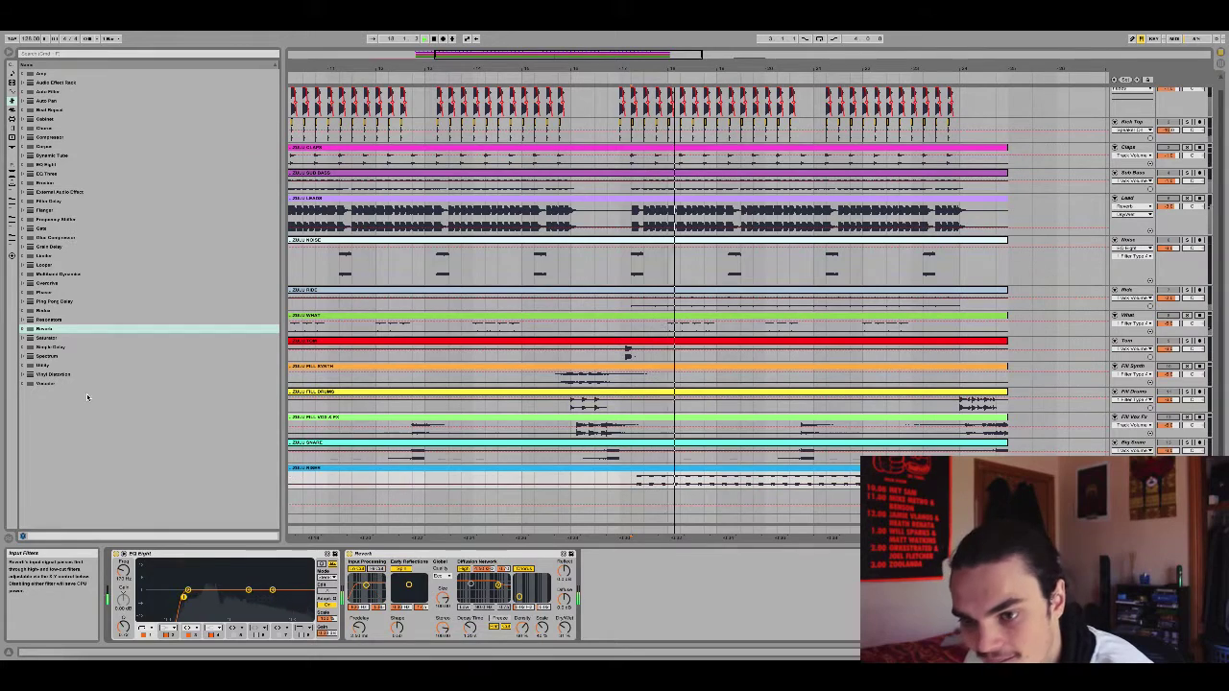
pyautogui.moveTo(53, 301); pyautogui.dragTo(369, 591)
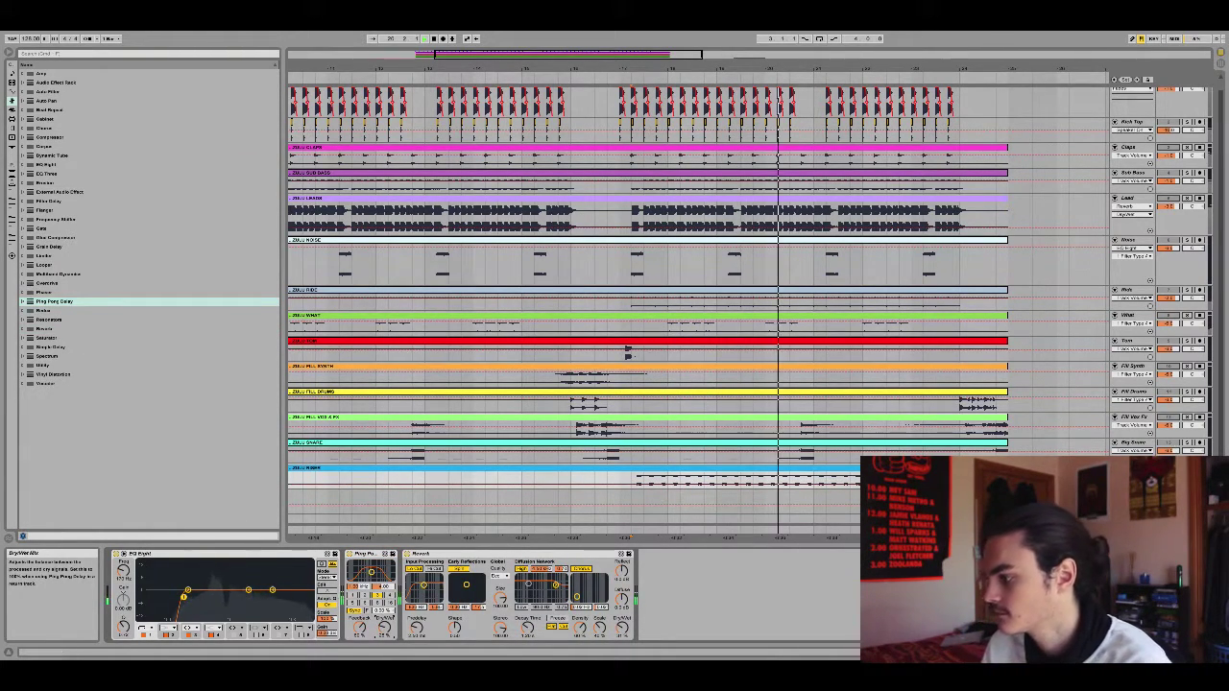
pyautogui.click(1187, 468)
# Play the full mix through to the closing fills and adjust the Fill Drums track's volume.
pyautogui.hscroll(2, 1041, 343)
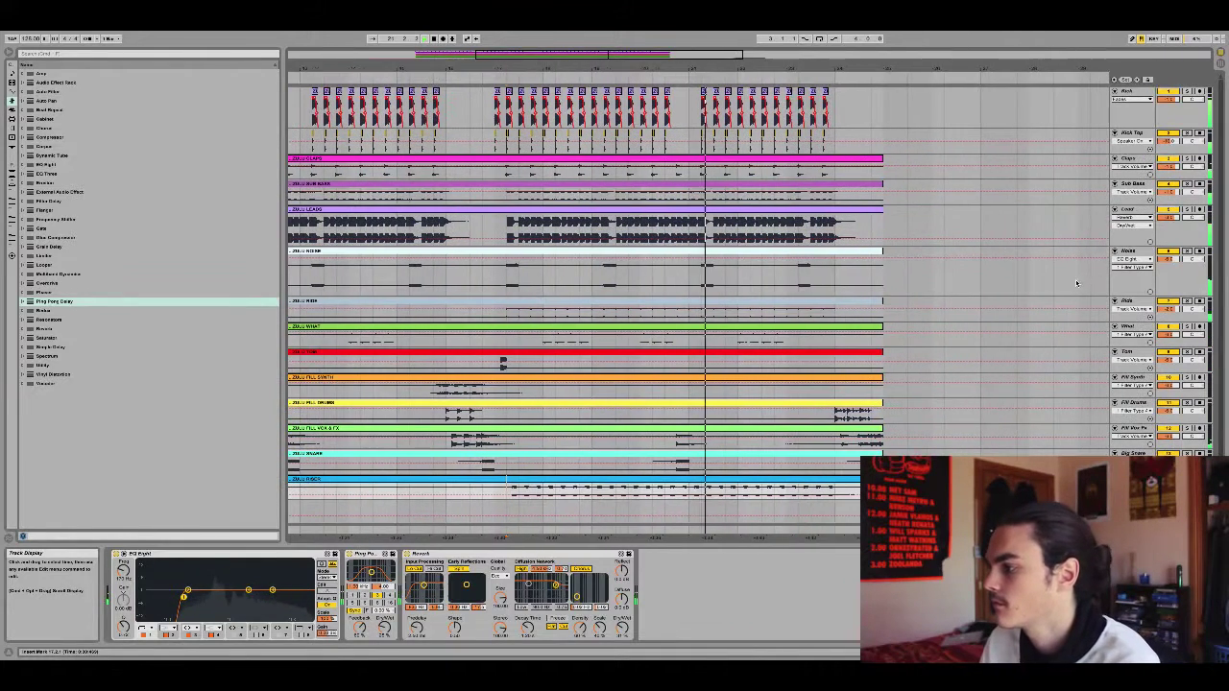
pyautogui.hscroll(-3, 1099, 236)
pyautogui.hscroll(-2, 1099, 235)
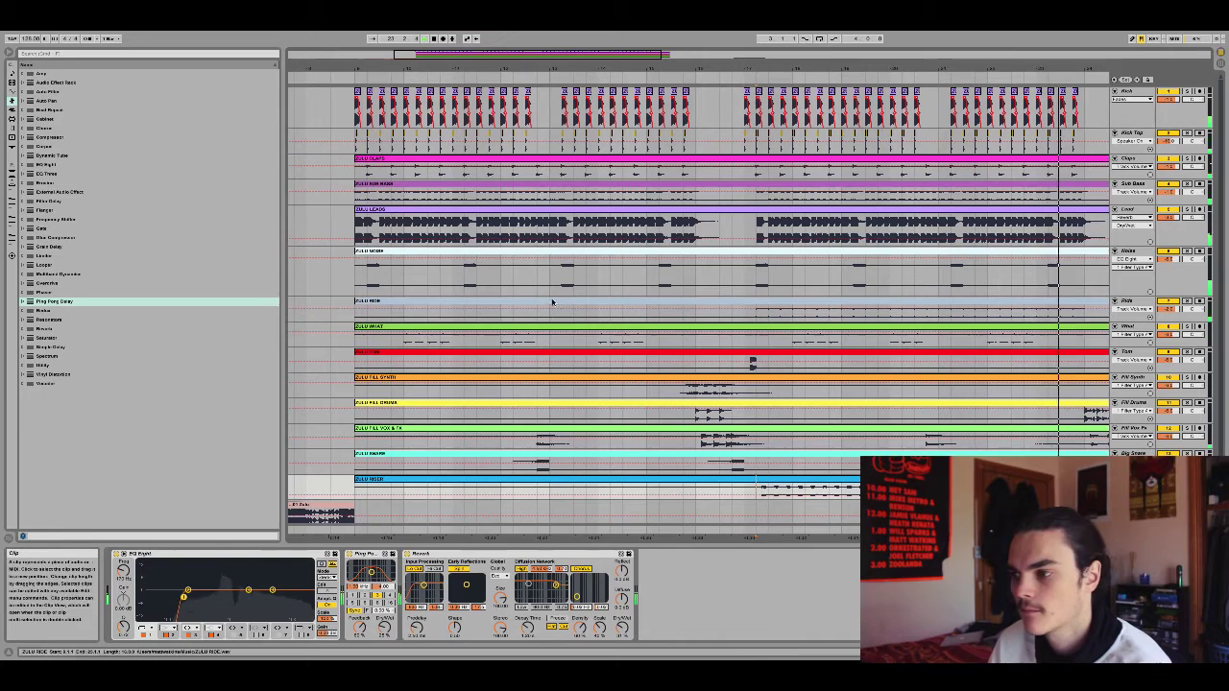
pyautogui.hscroll(2, 653, 308)
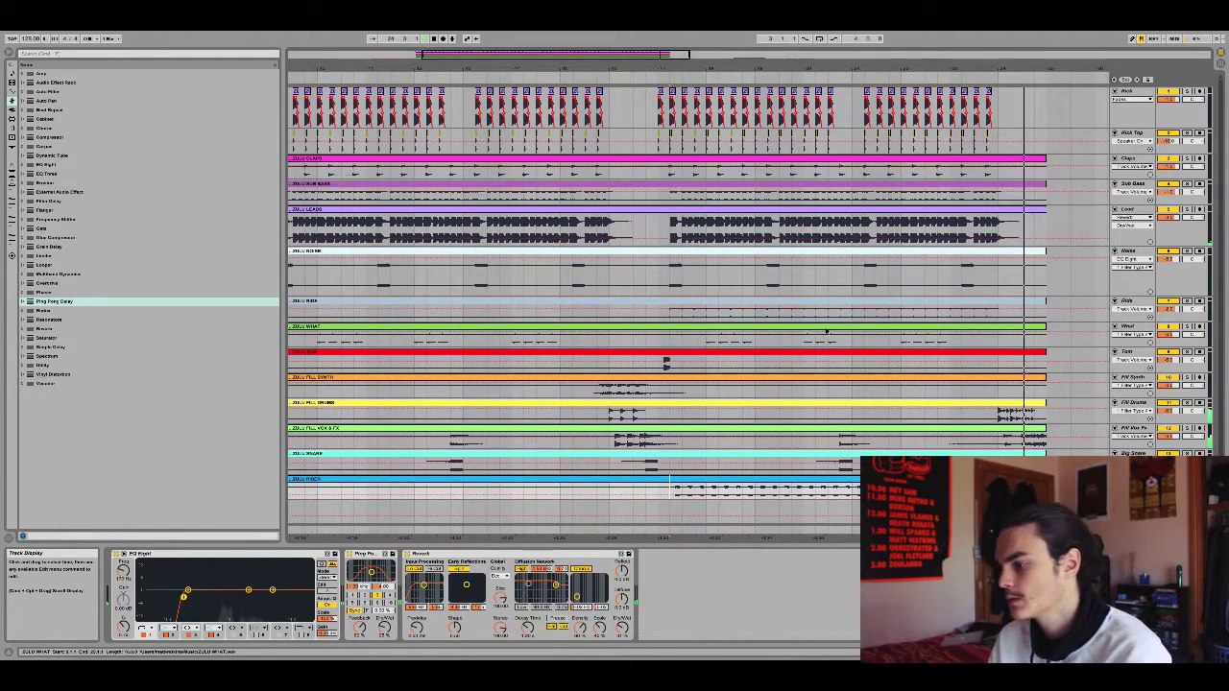
pyautogui.click(995, 448)
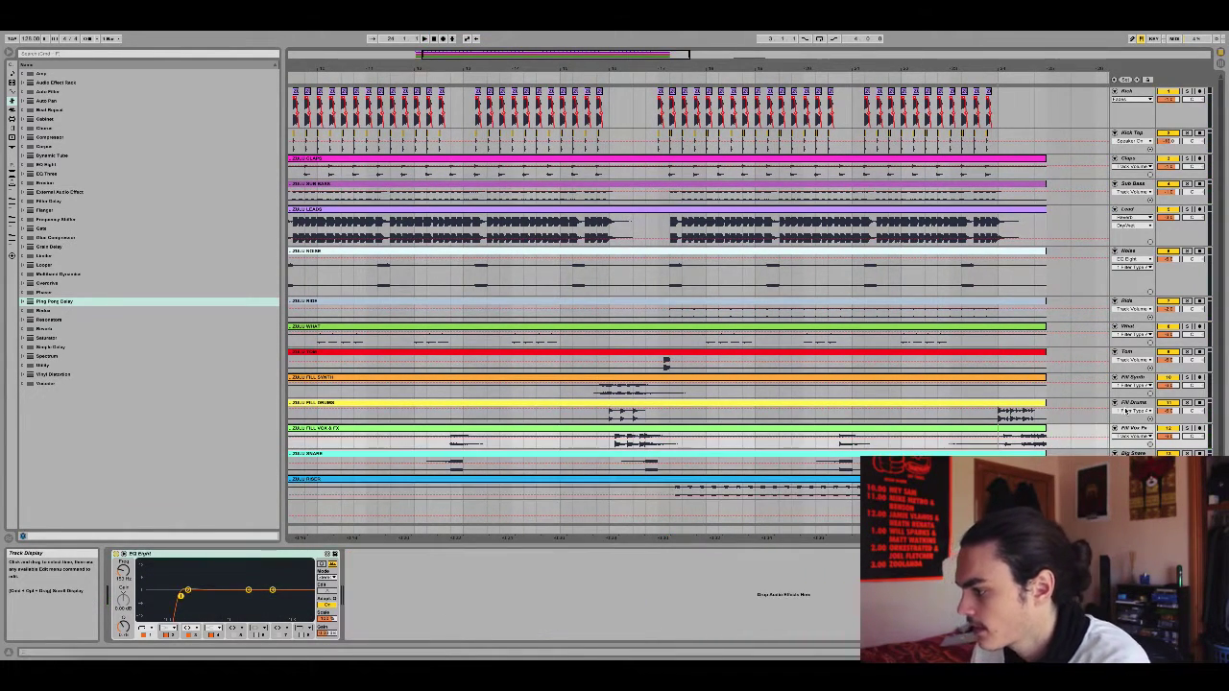
pyautogui.click(1165, 411)
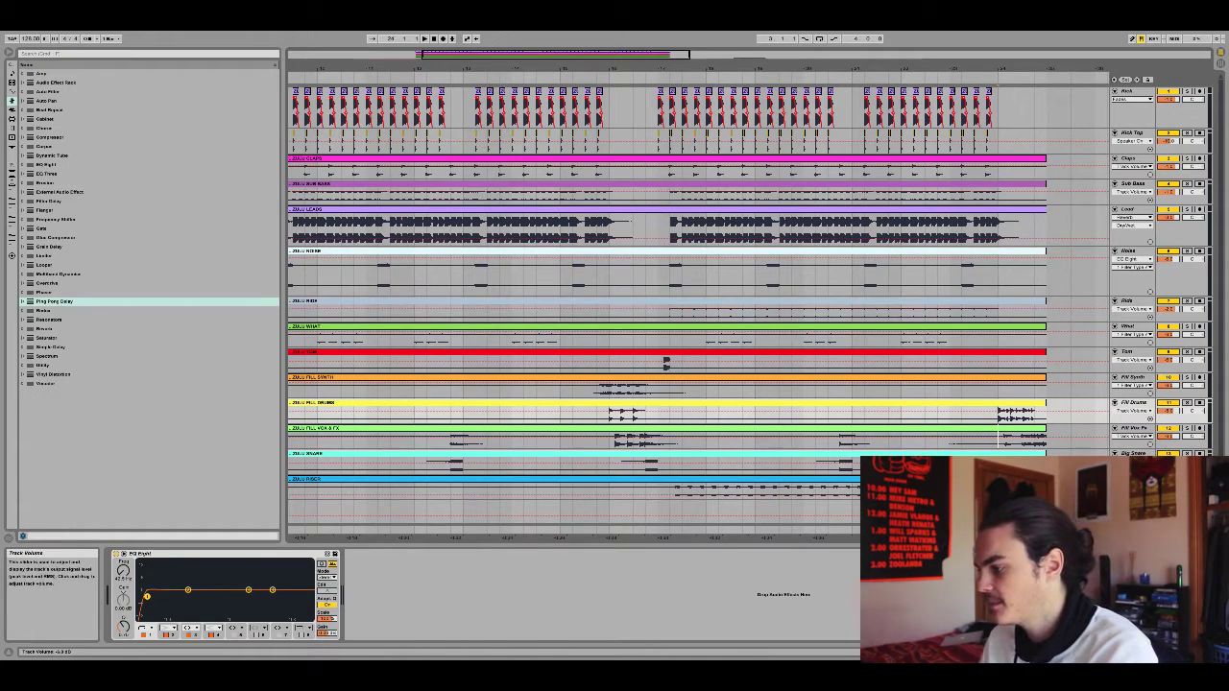
# Adjust the Width of the Master's Utility, replay the mix from the start of the ZULU clips, and switch the Utility off.
pyautogui.click(1133, 529)
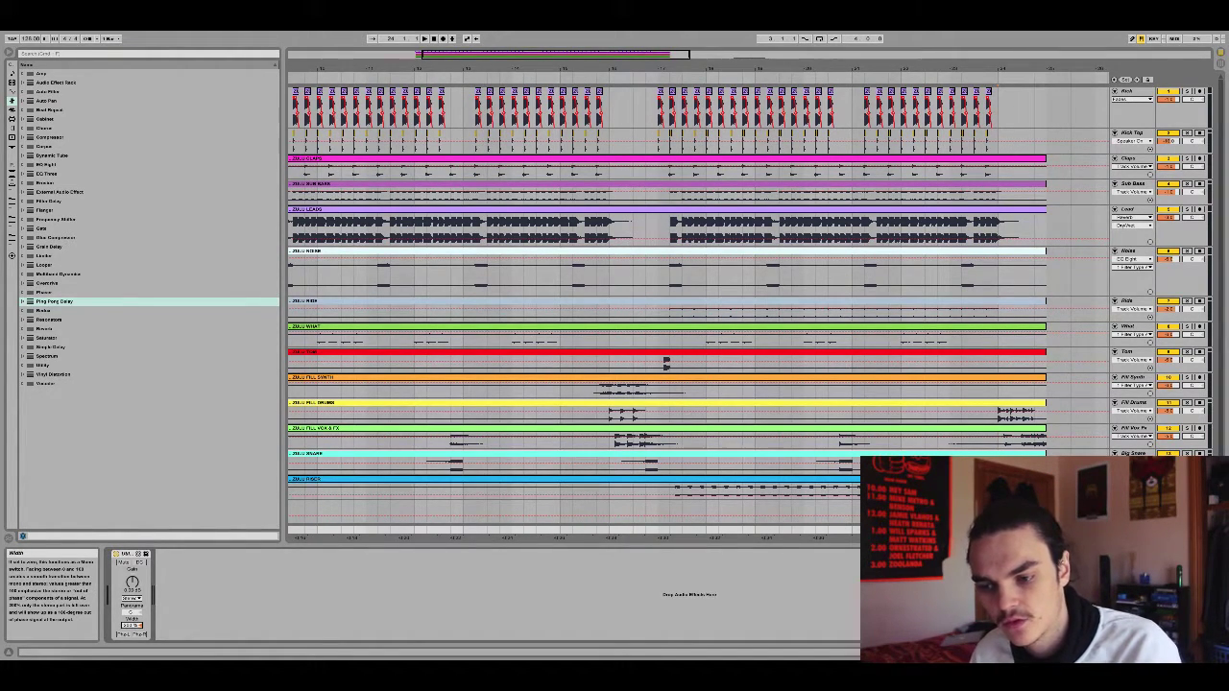
pyautogui.hscroll(-5, 465, 361)
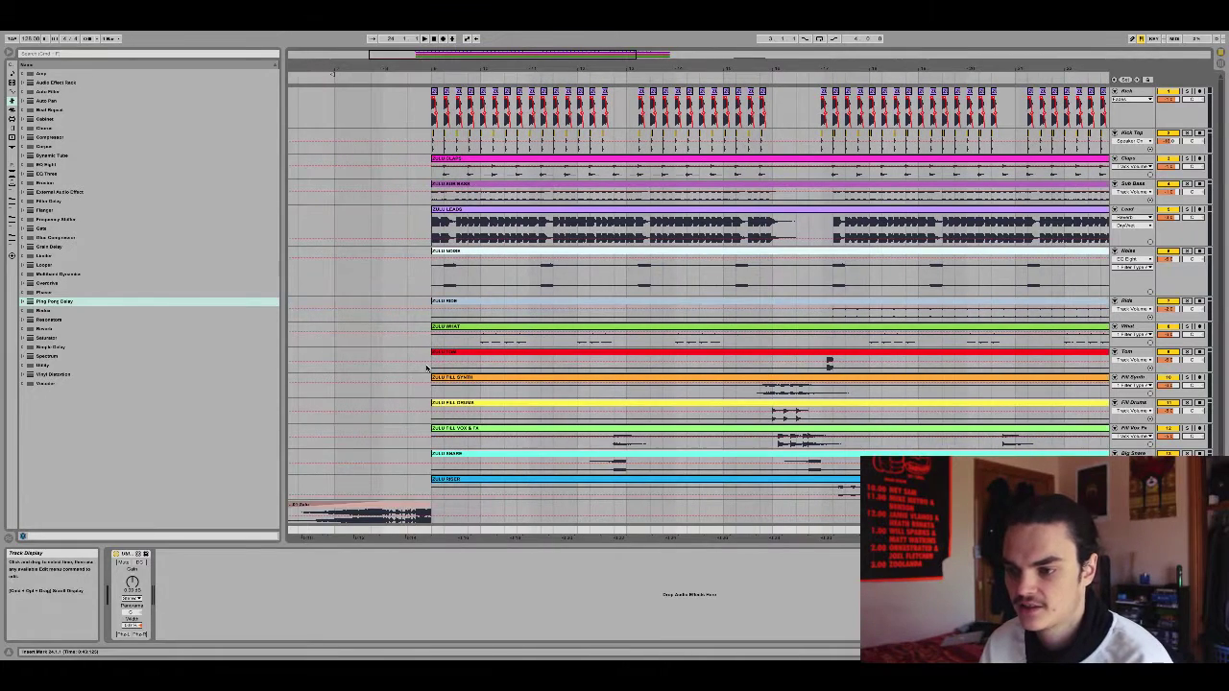
pyautogui.click(429, 370)
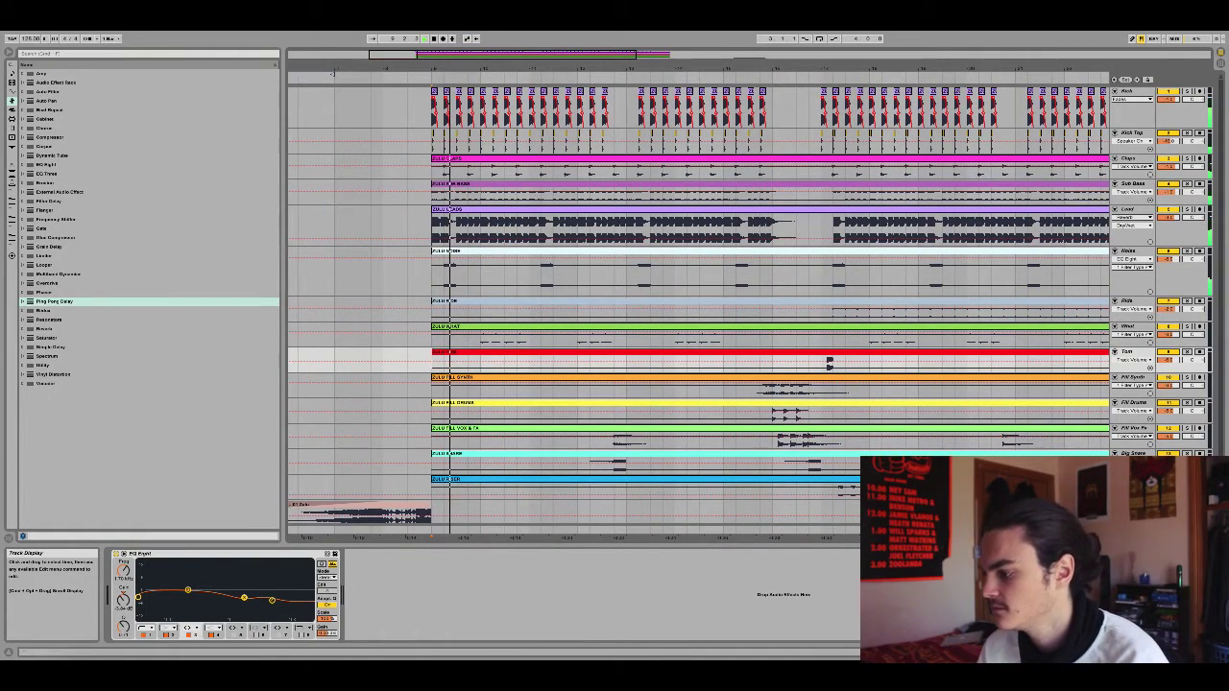
pyautogui.click(384, 514)
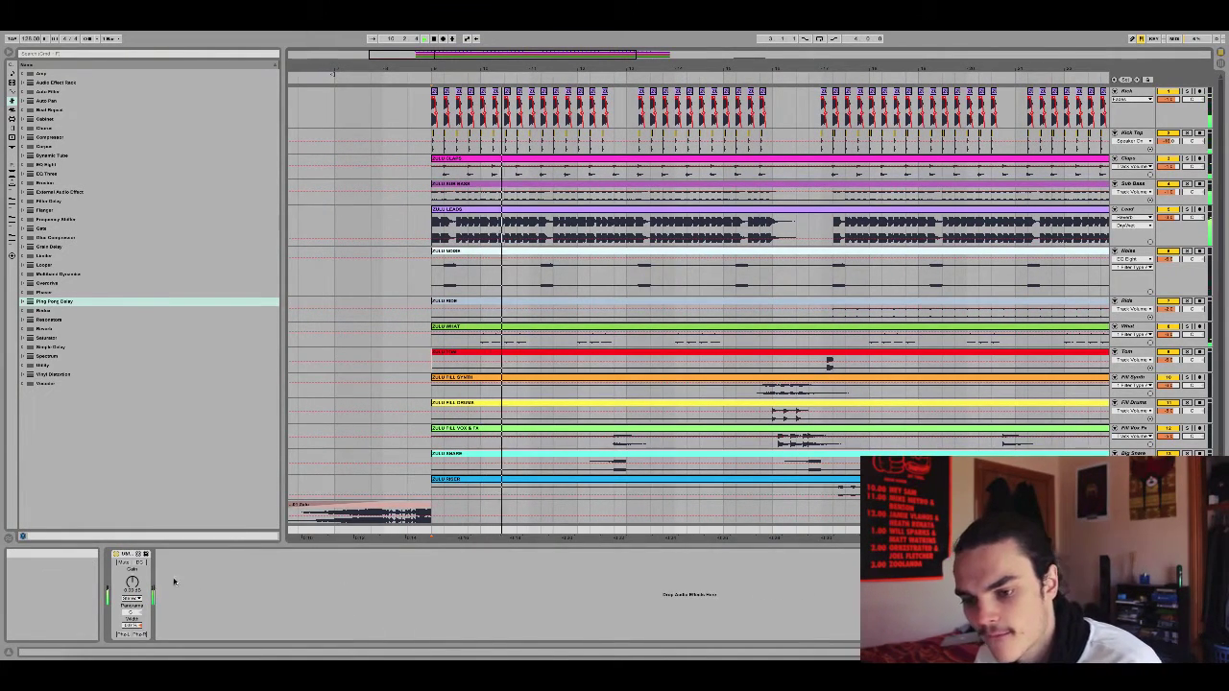
pyautogui.click(117, 555)
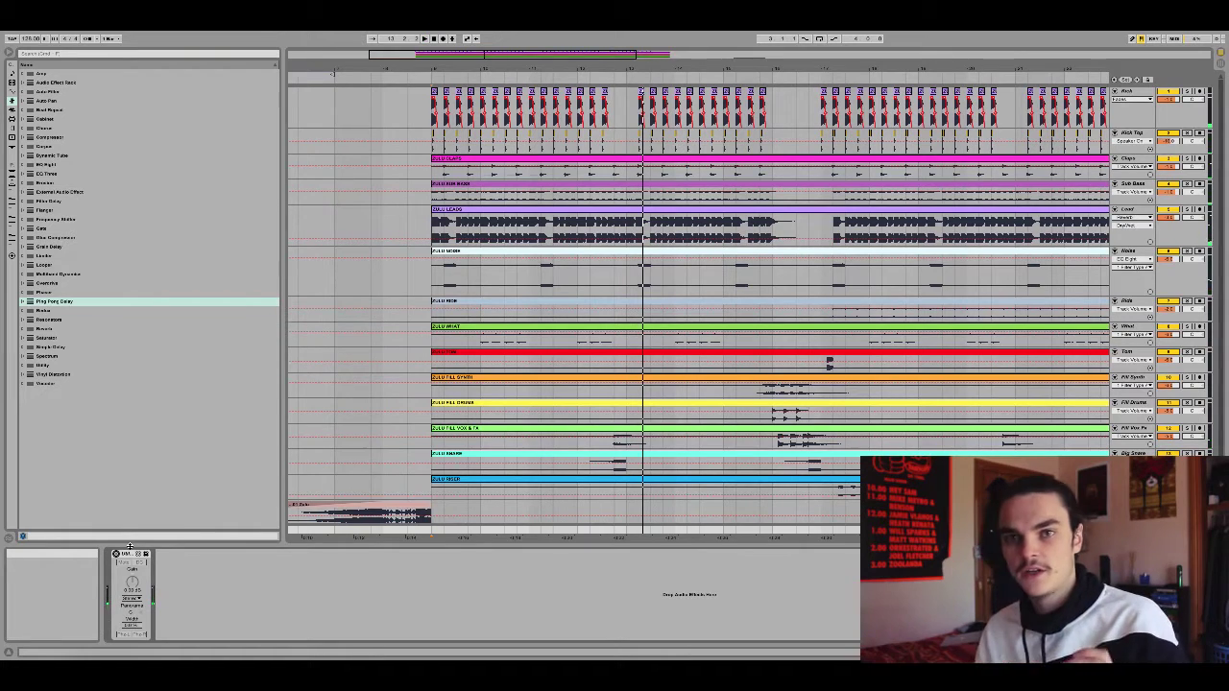
# Fold every track in the arrangement, from Kick down to 16 Audio, into compact single-line rows.
pyautogui.hscroll(5, 548, 263)
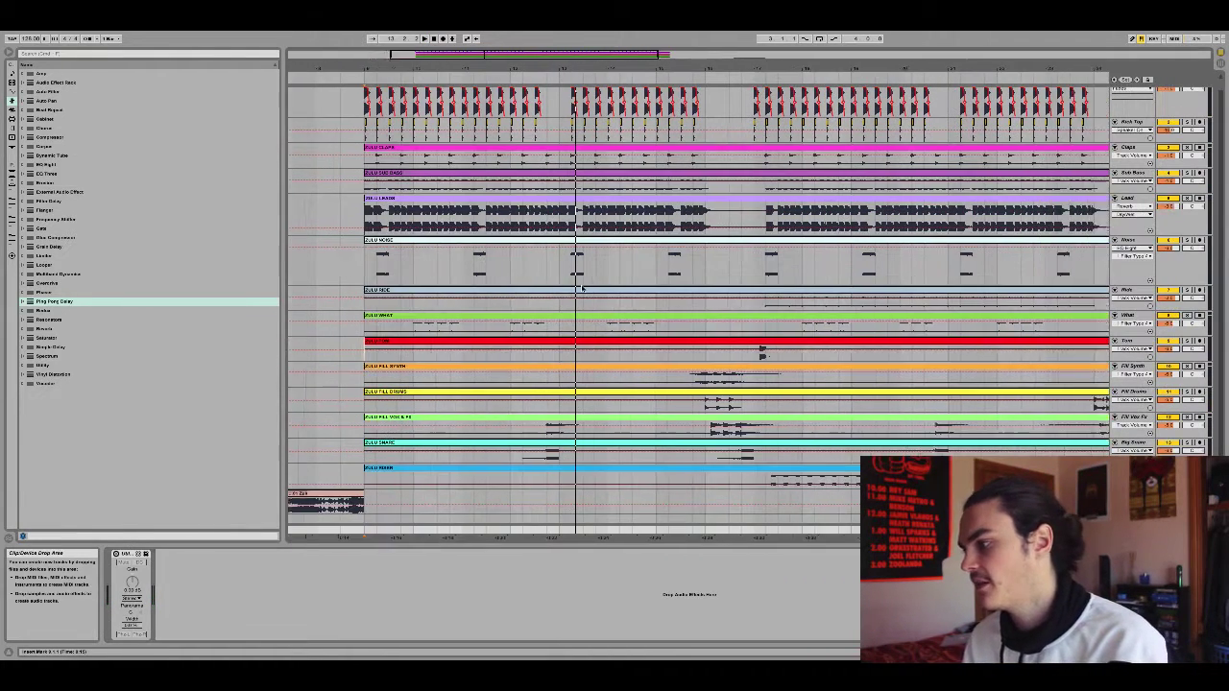
pyautogui.hscroll(-3, 931, 270)
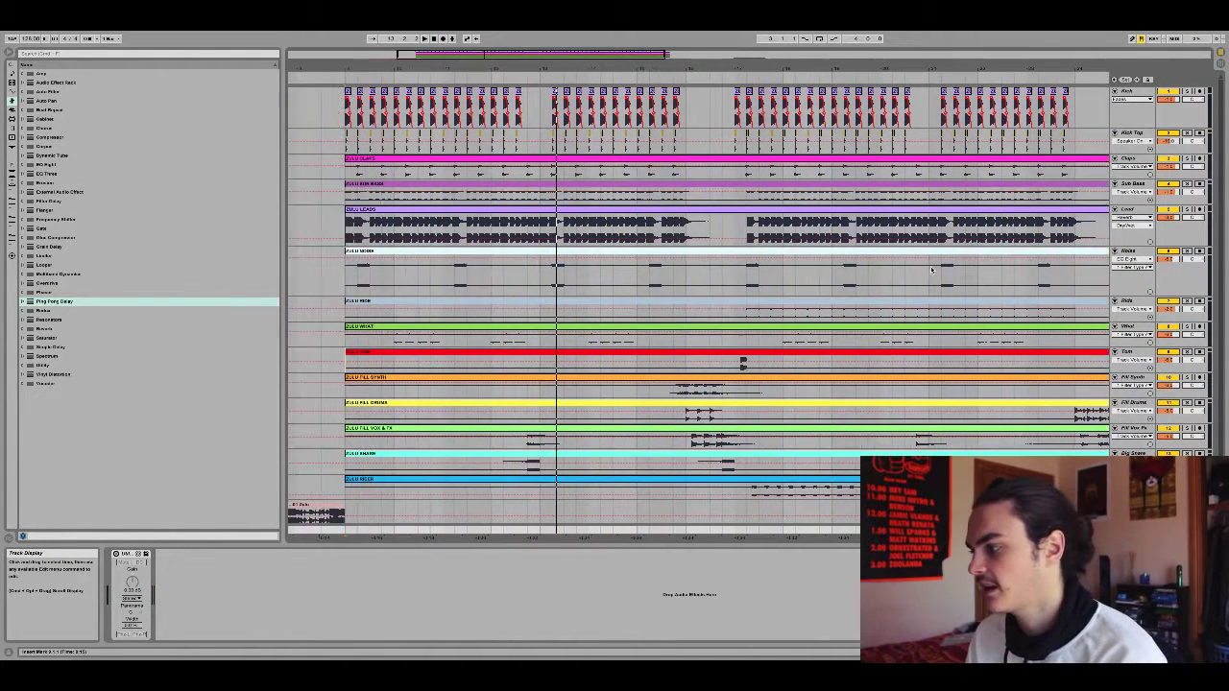
pyautogui.click(1129, 158)
pyautogui.click(1135, 167)
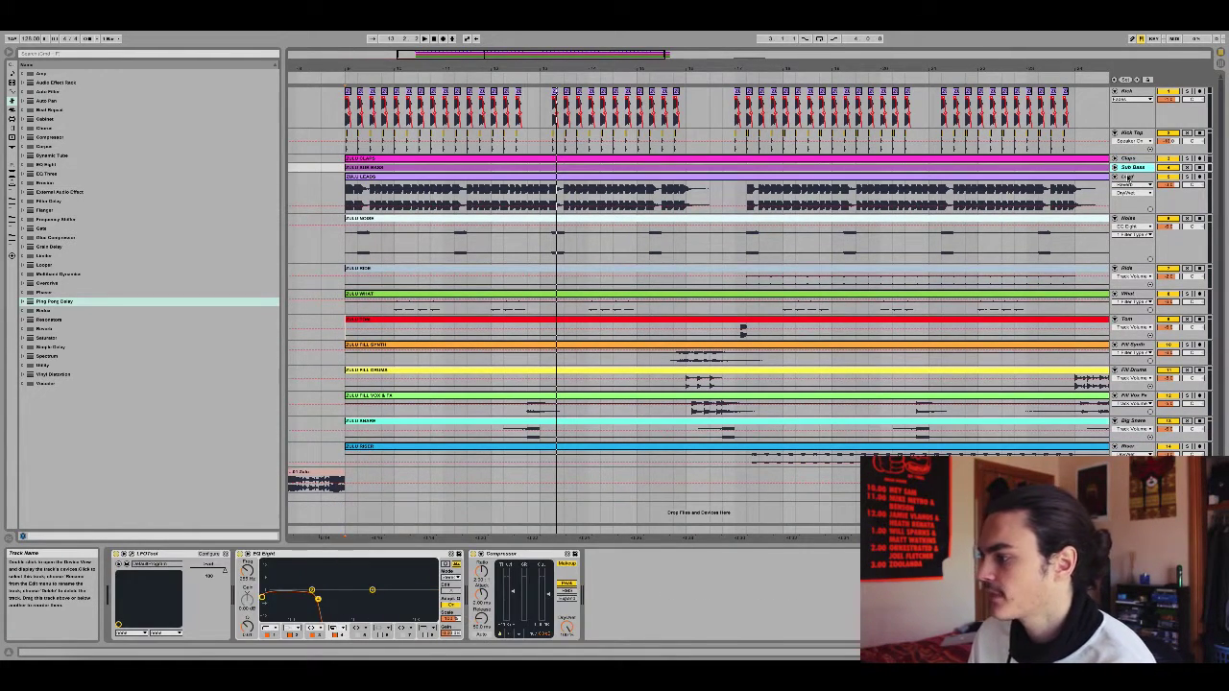
pyautogui.press('Down')
pyautogui.press('Left')
pyautogui.press('Down')
pyautogui.press('Left')
pyautogui.press('Down')
pyautogui.press('Left')
pyautogui.press('Down')
pyautogui.press('Left')
pyautogui.press('Down')
pyautogui.press('Left')
pyautogui.press('Down')
pyautogui.press('Left')
pyautogui.press('Down')
pyautogui.press('Left')
pyautogui.press('Down')
pyautogui.press('Left')
pyautogui.press('Down')
pyautogui.press('Left')
pyautogui.press('Down')
pyautogui.press('Left')
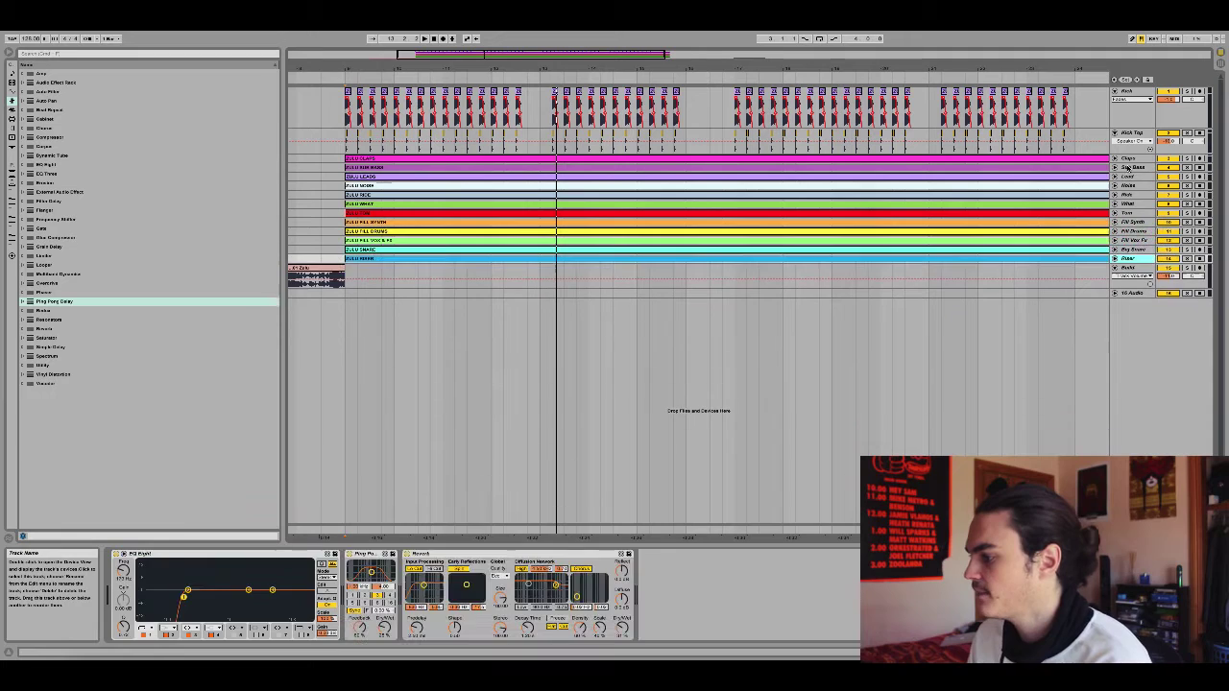
pyautogui.press('Down')
pyautogui.press('Left')
pyautogui.click(1128, 134)
pyautogui.press('Left')
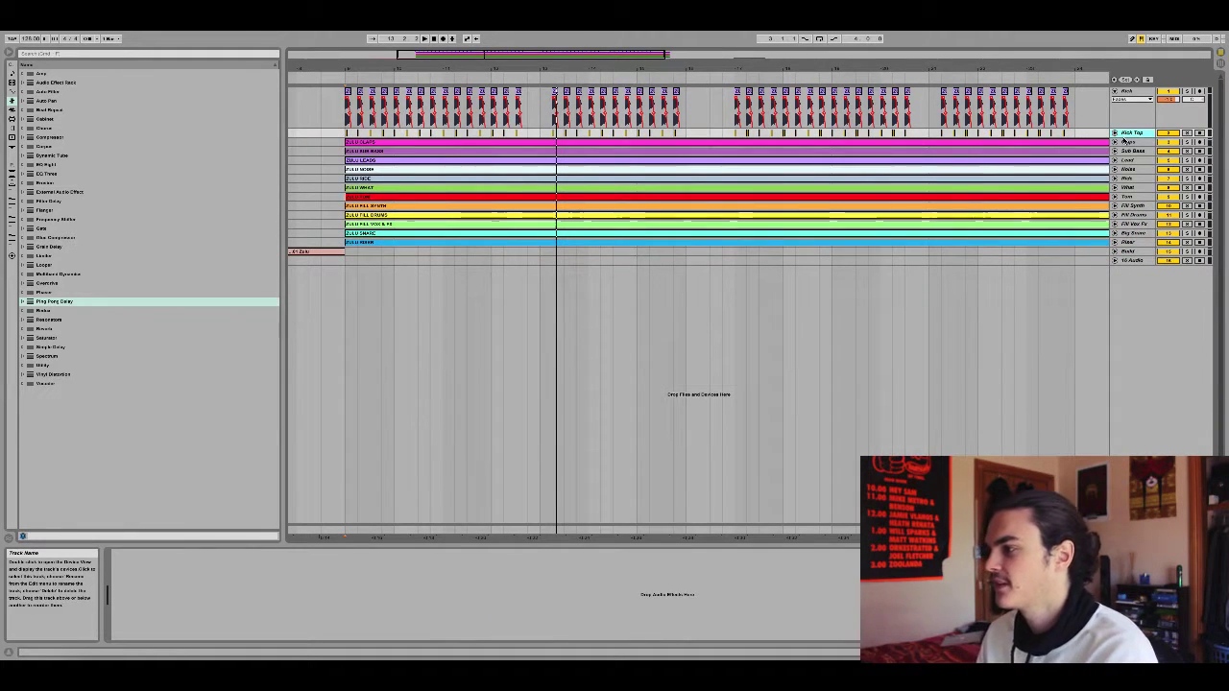
pyautogui.press('Up')
pyautogui.press('Left')
# Zoom the timeline in on the first section and place the insert marker at the start of the ZULU clips.
pyautogui.click(344, 193)
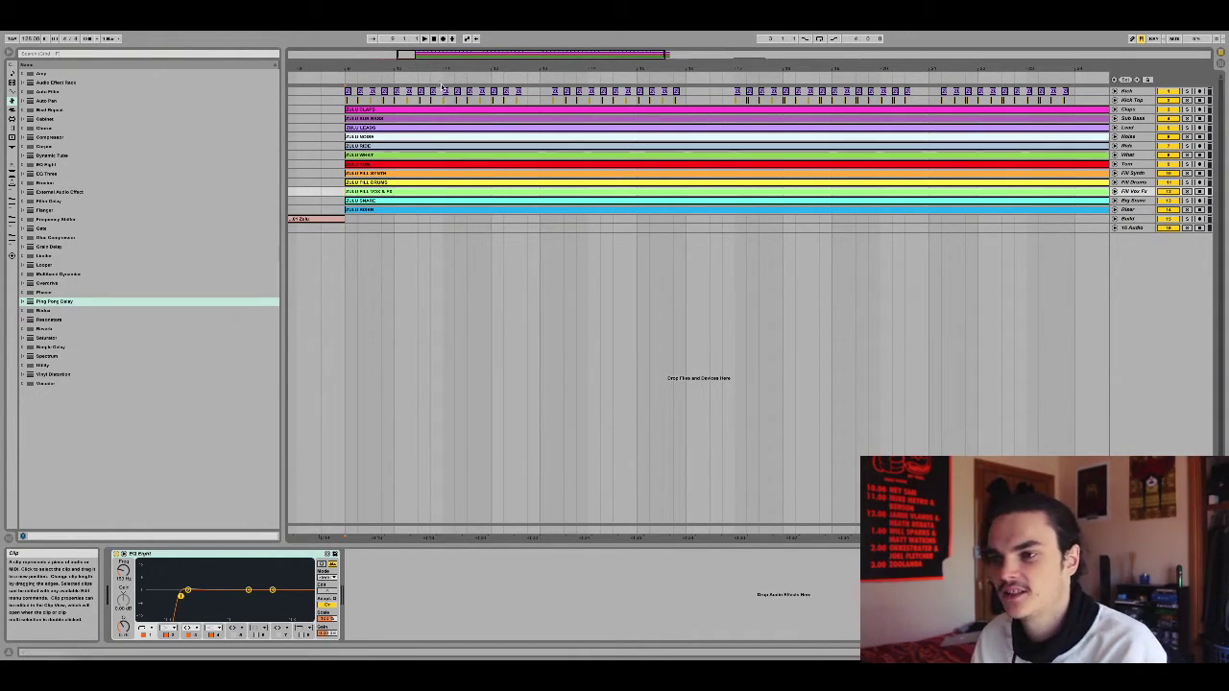
pyautogui.moveTo(444, 69); pyautogui.dragTo(641, 130)
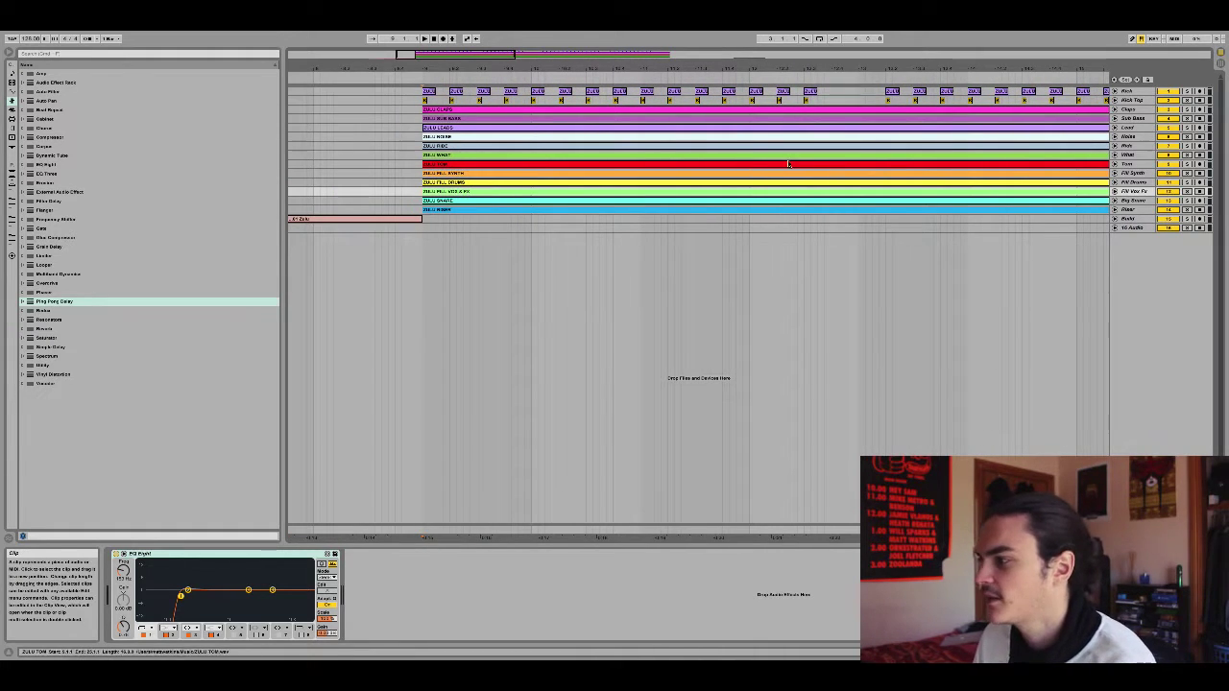
pyautogui.click(418, 157)
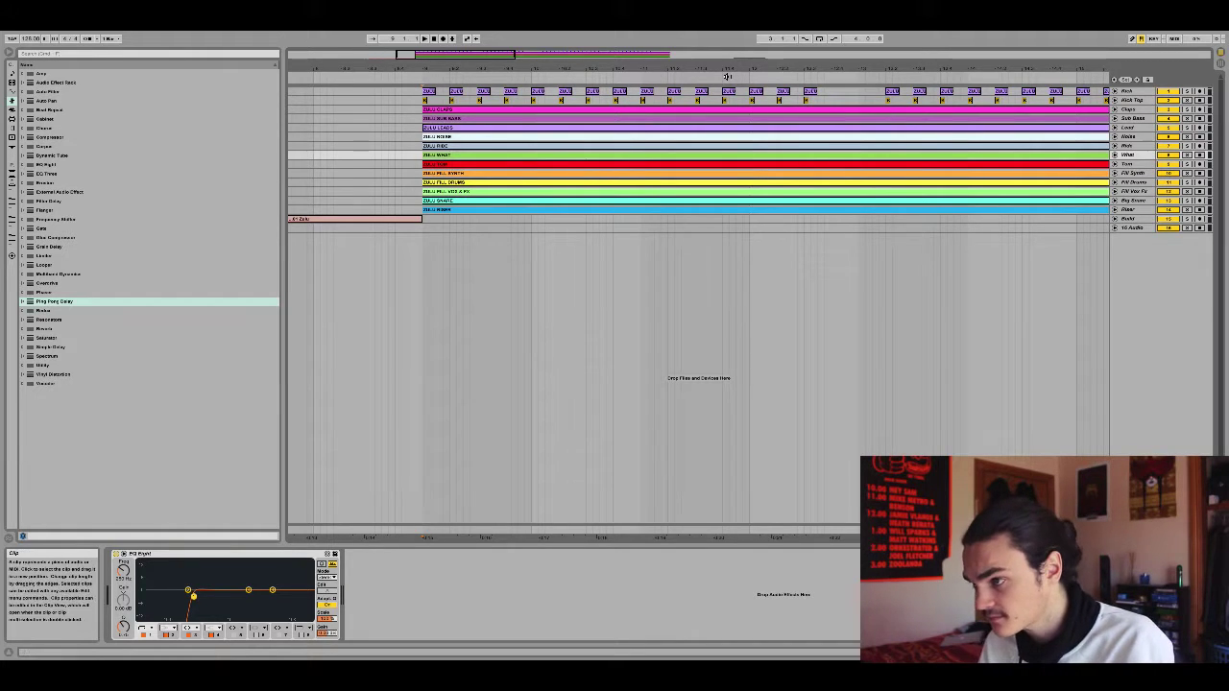
# Unfold the arrangement tracks from Riser up to Claps so their waveforms show, leaving Kick and Kick Top folded.
pyautogui.moveTo(726, 74); pyautogui.dragTo(663, 50)
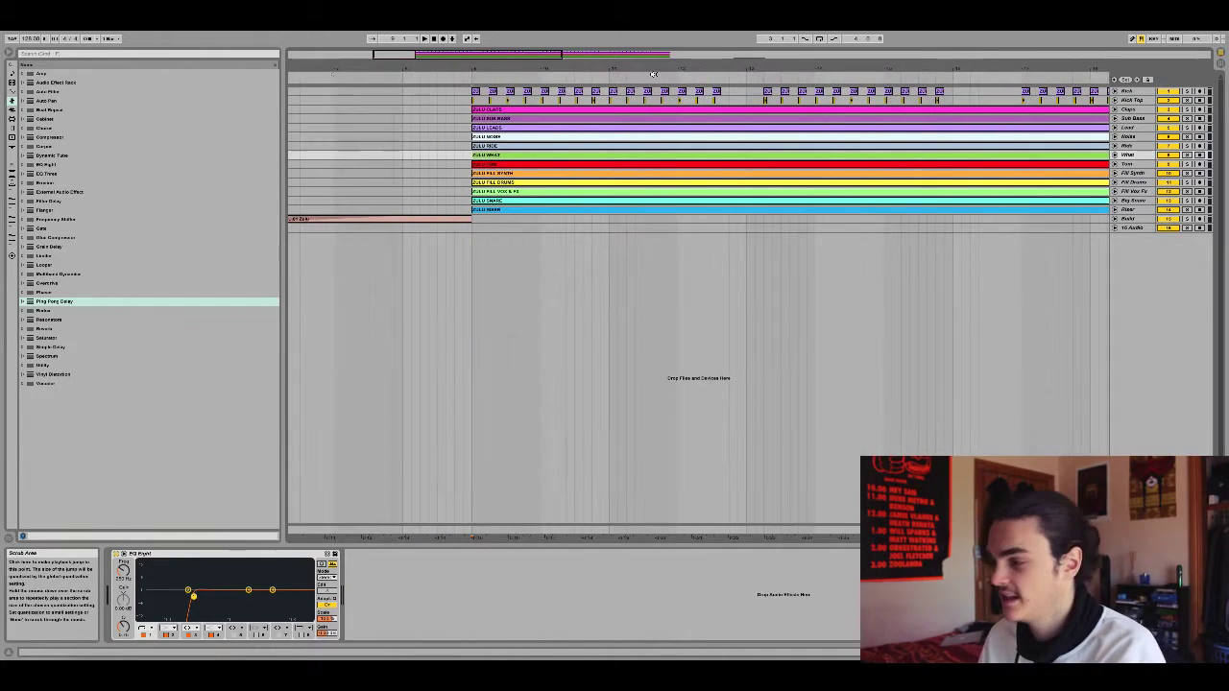
pyautogui.click(1116, 211)
pyautogui.click(1116, 155)
pyautogui.click(1116, 146)
pyautogui.click(1116, 137)
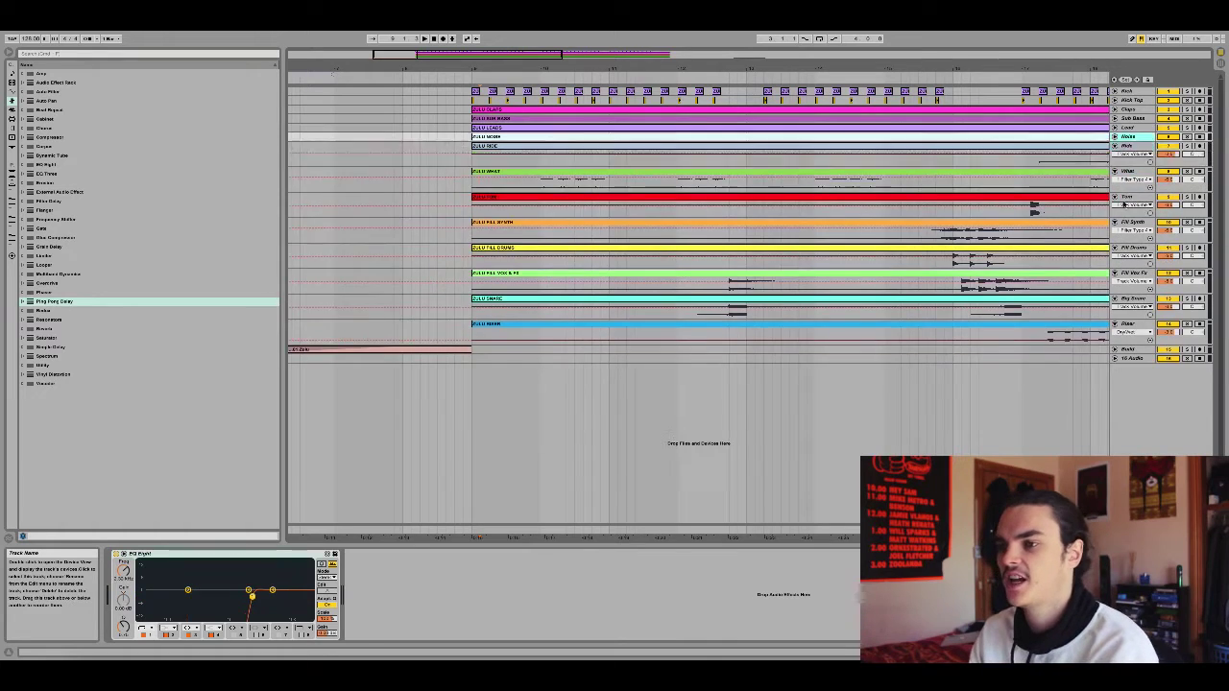
pyautogui.click(1116, 128)
pyautogui.click(1116, 119)
pyautogui.click(1115, 109)
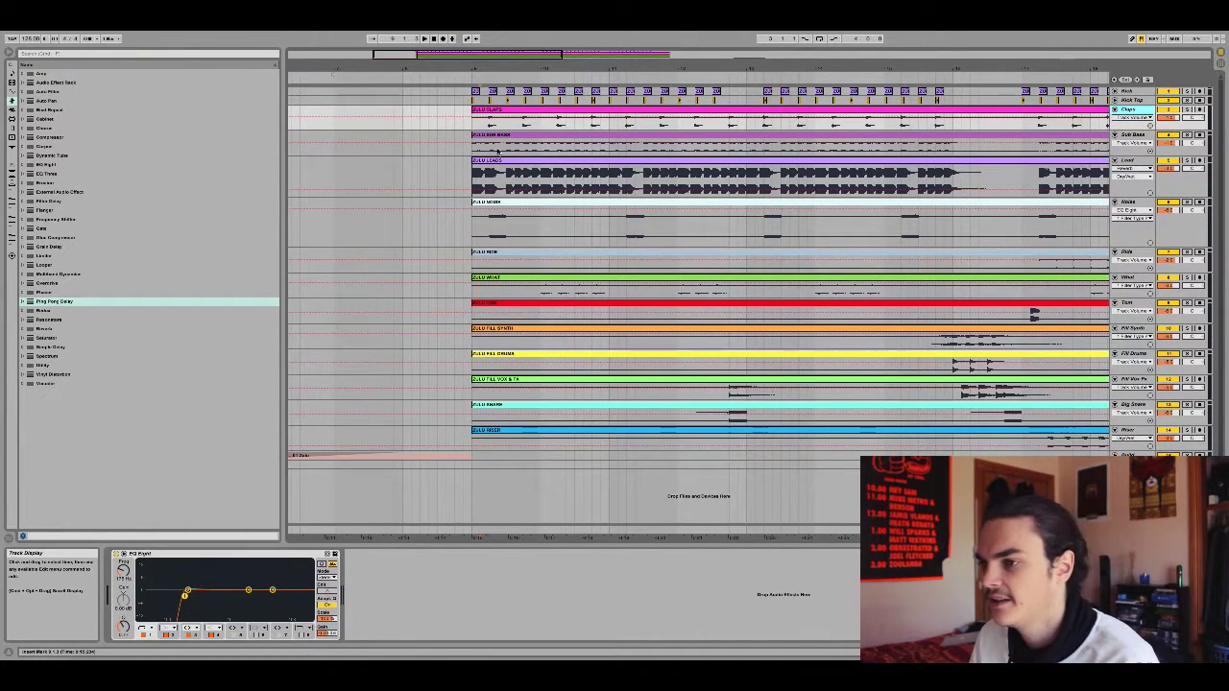
# Play the full mix from the start of the ZULU clips, and replay it from just before the second section.
pyautogui.moveTo(727, 67); pyautogui.dragTo(389, 57)
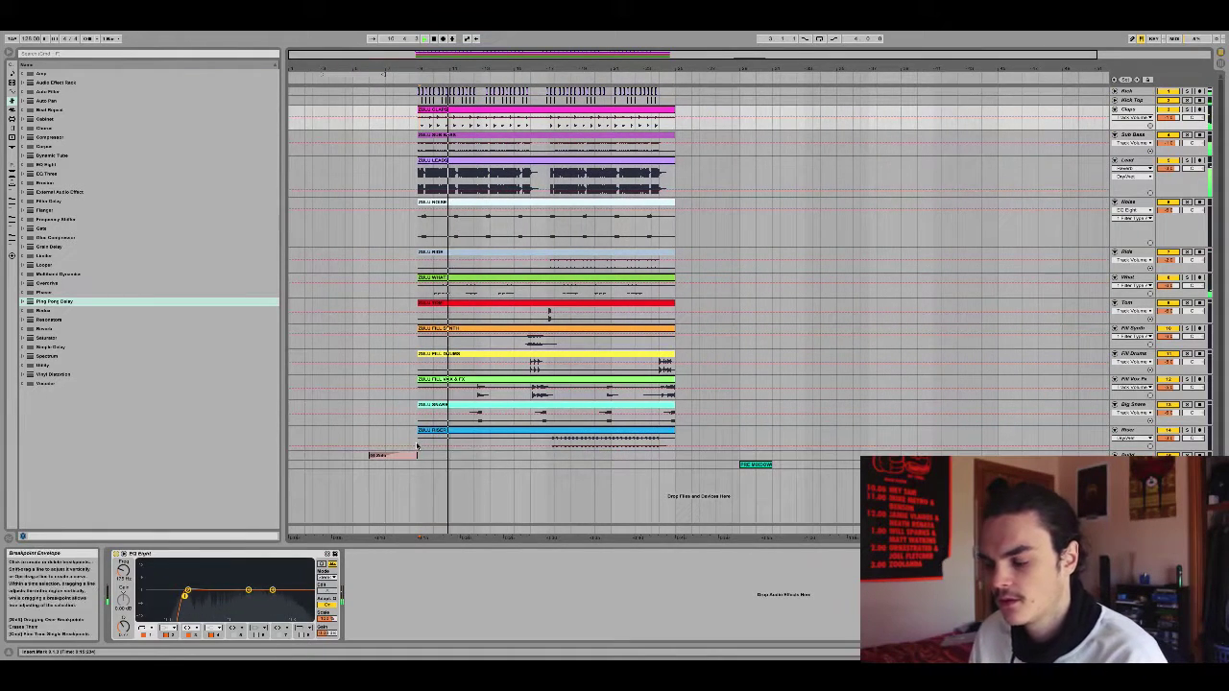
pyautogui.press('space')
pyautogui.click(545, 445)
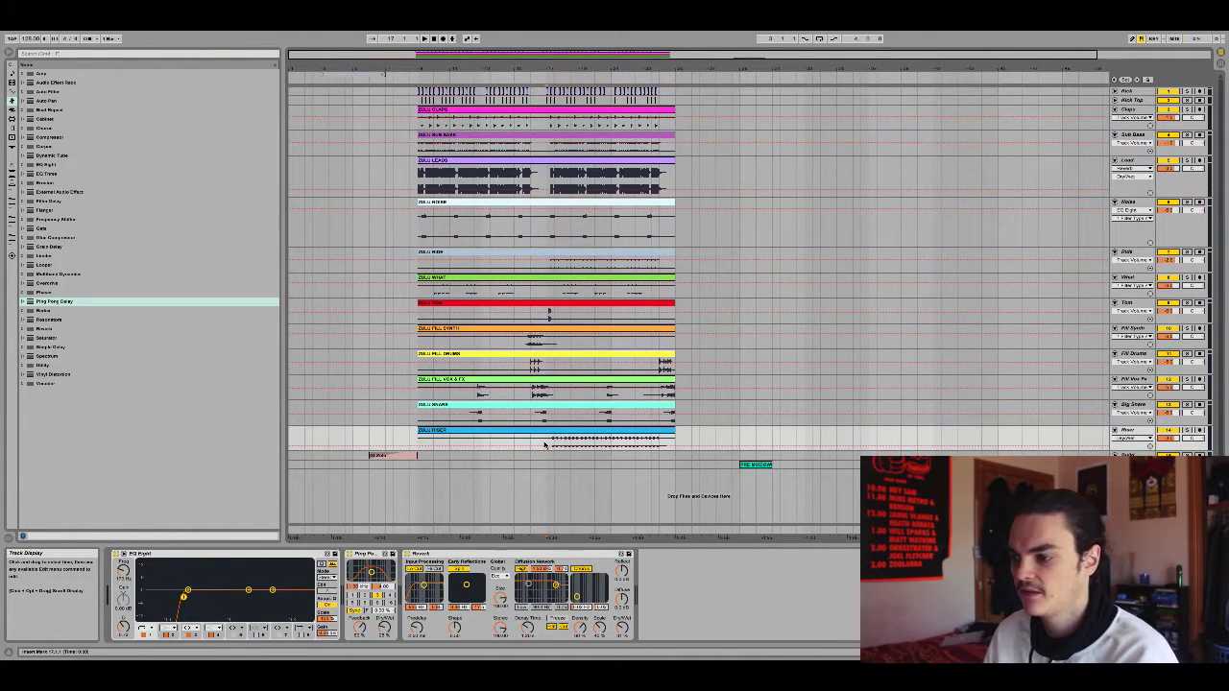
pyautogui.press('space')
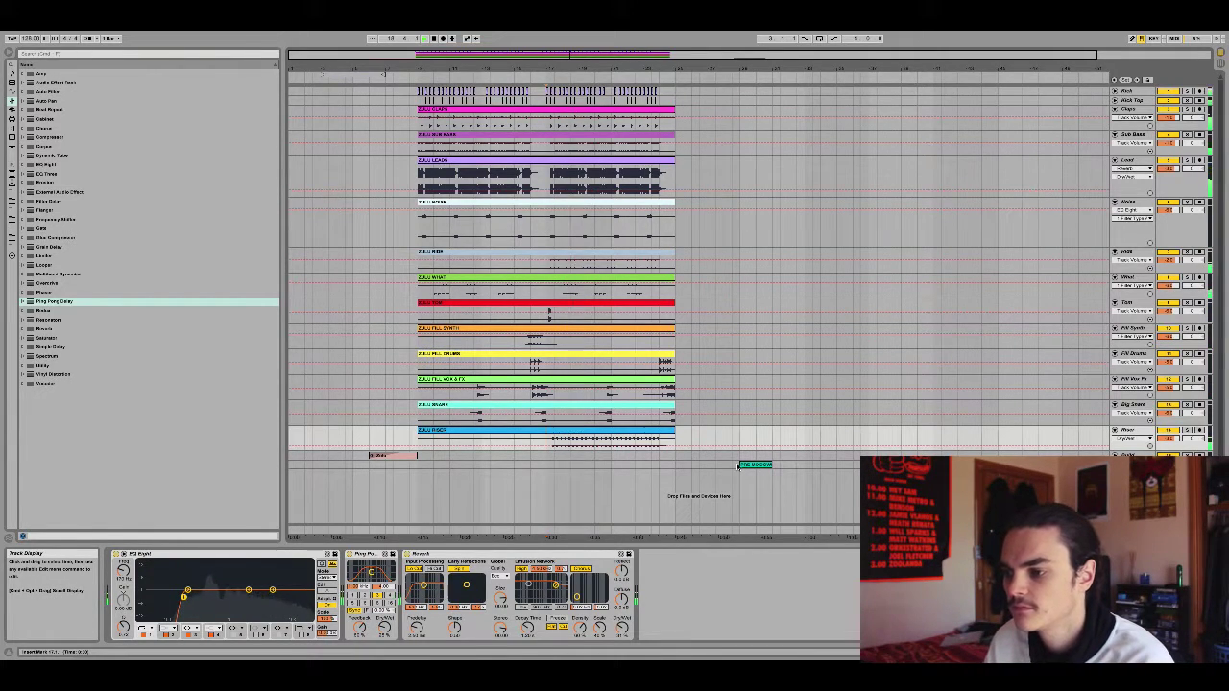
# Compare the PRE MIXDOWN clip with the processed mix by switching between the clip and the start of the second section.
pyautogui.moveTo(739, 466); pyautogui.dragTo(739, 466)
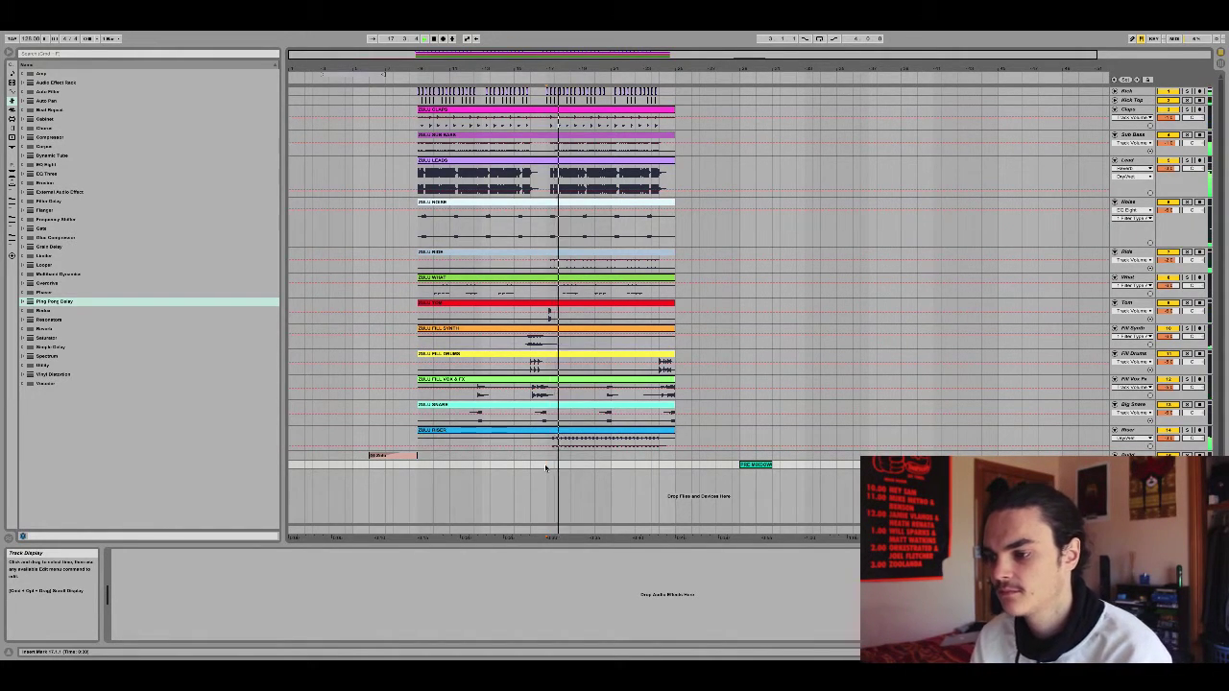
pyautogui.click(741, 466)
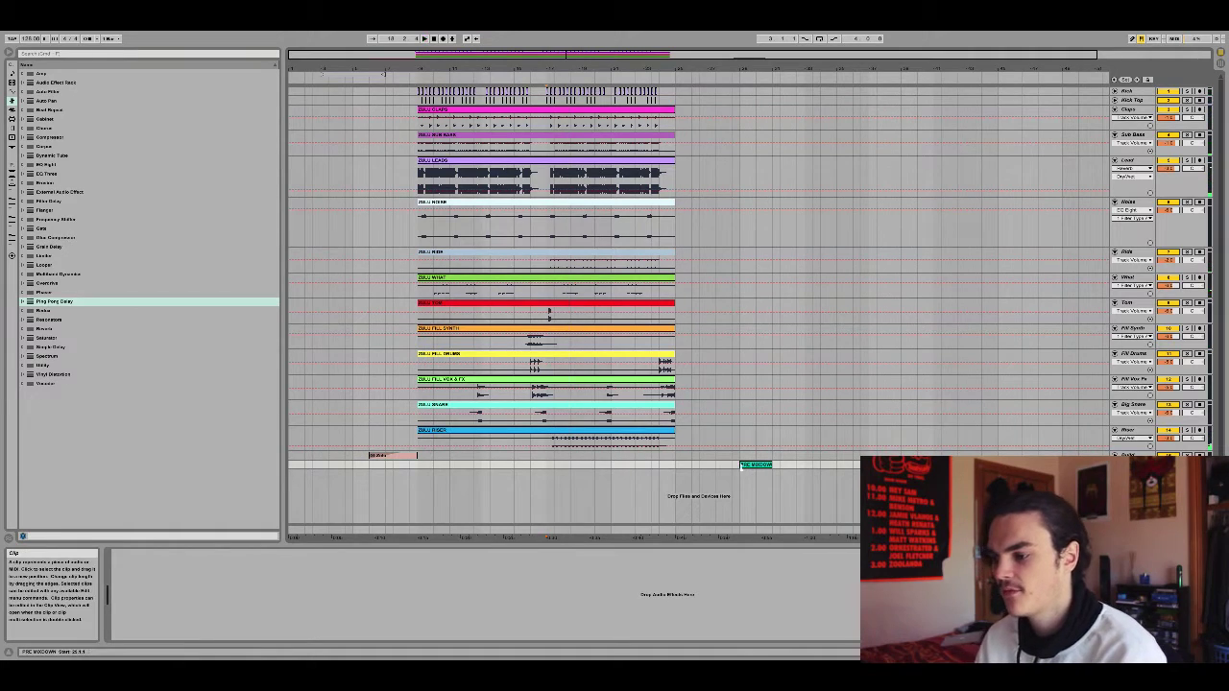
pyautogui.click(545, 467)
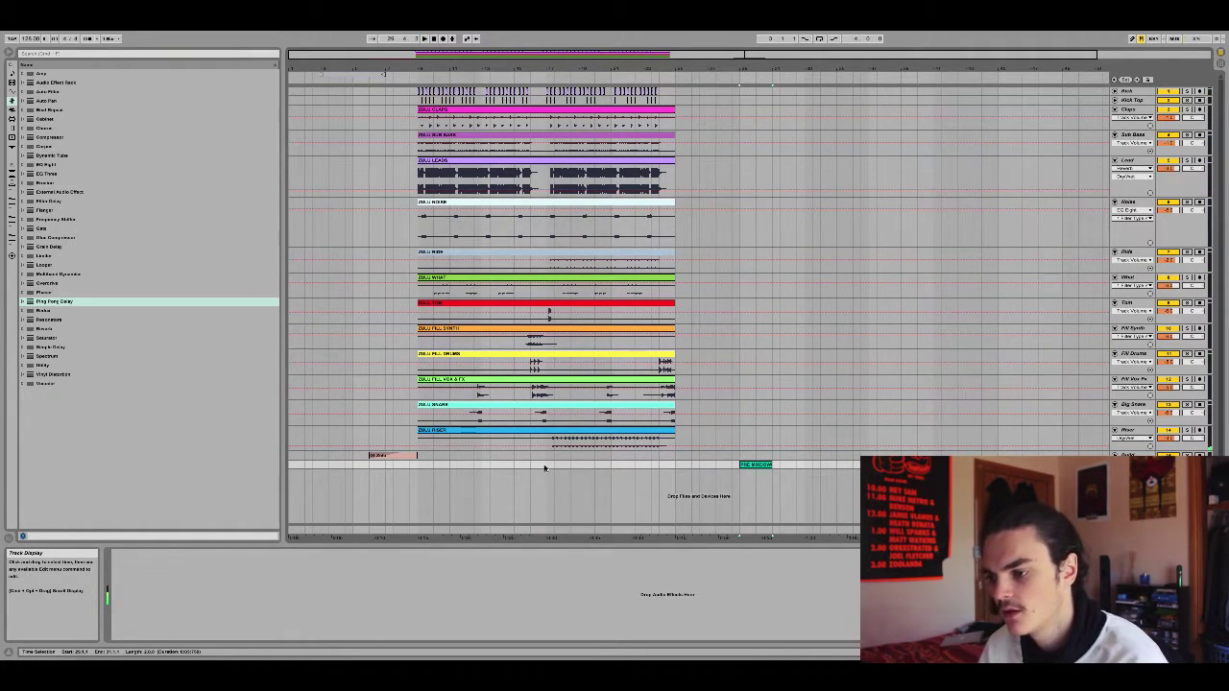